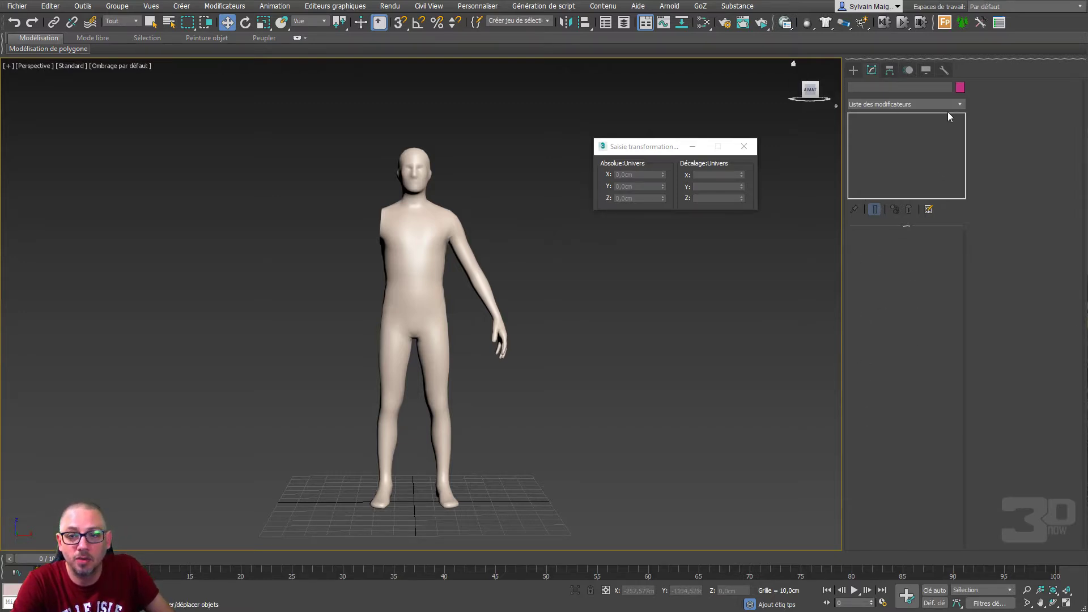
left_click(944, 70)
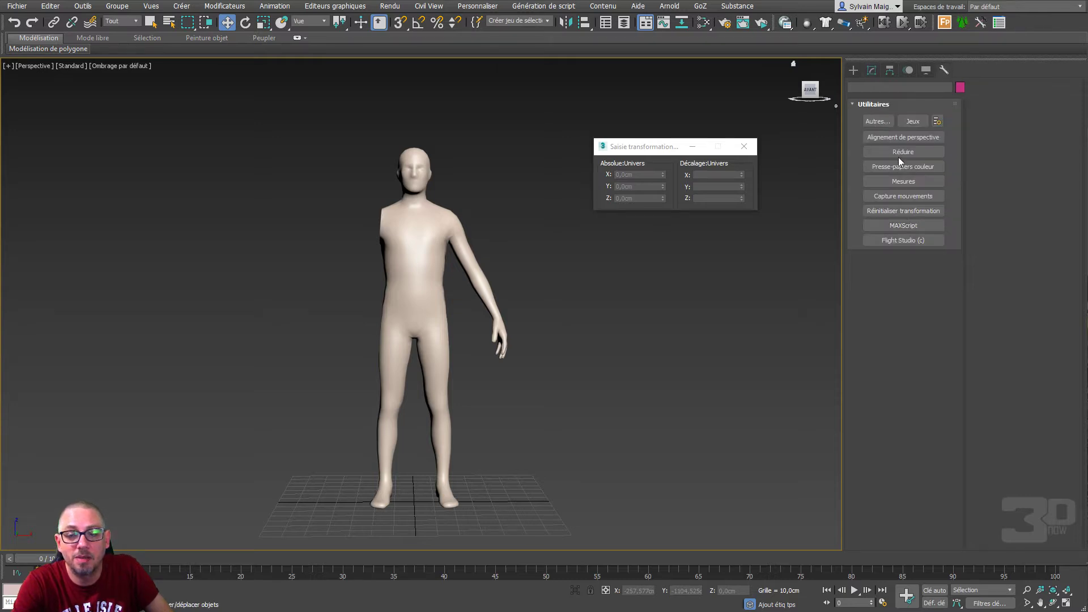
left_click(871, 70)
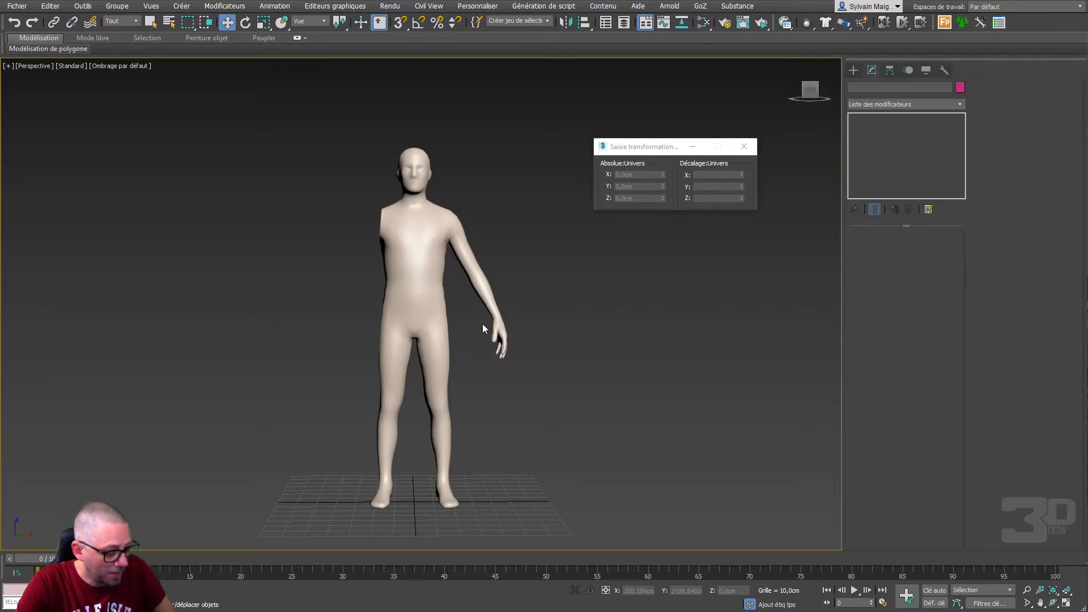
Step: In the front view, draw a plane about 14.6 cm long and 10.5 cm wide beside the character's armless shoulder
key("f")
key("F3")
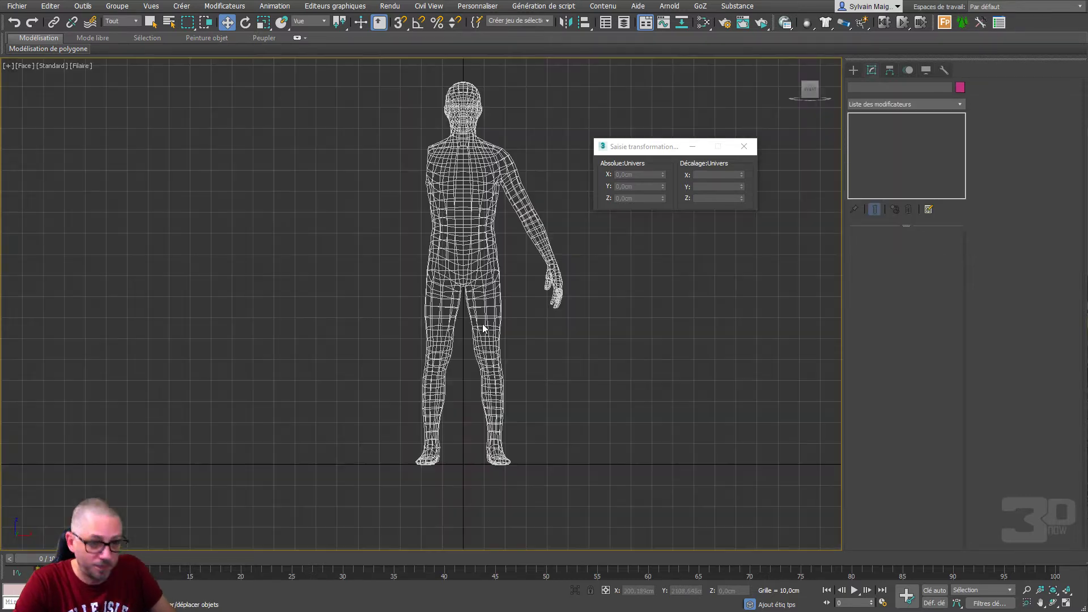
right_click(366, 311)
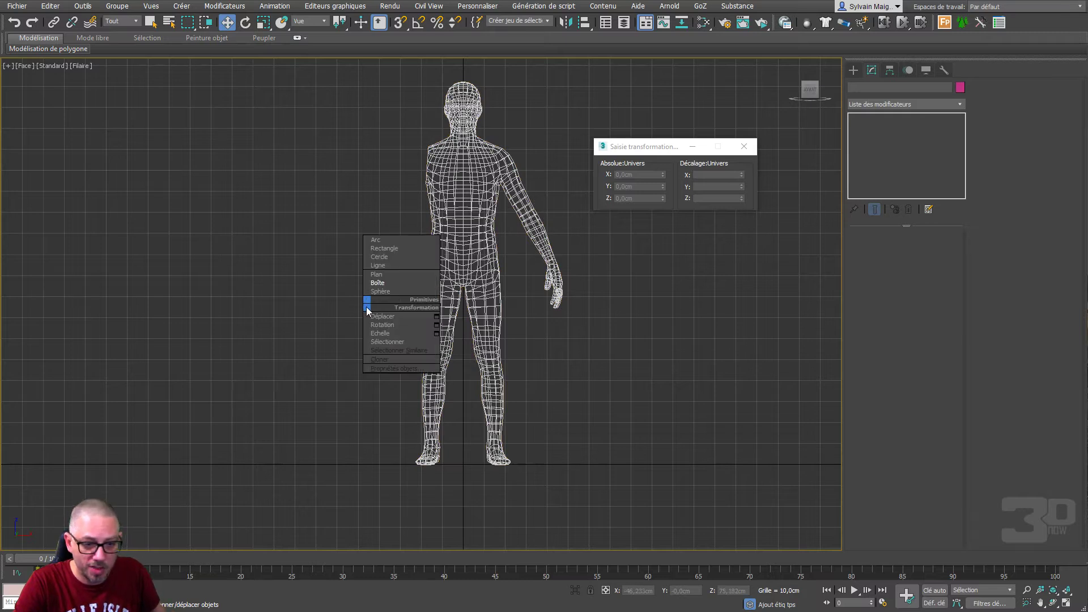
left_click(377, 275)
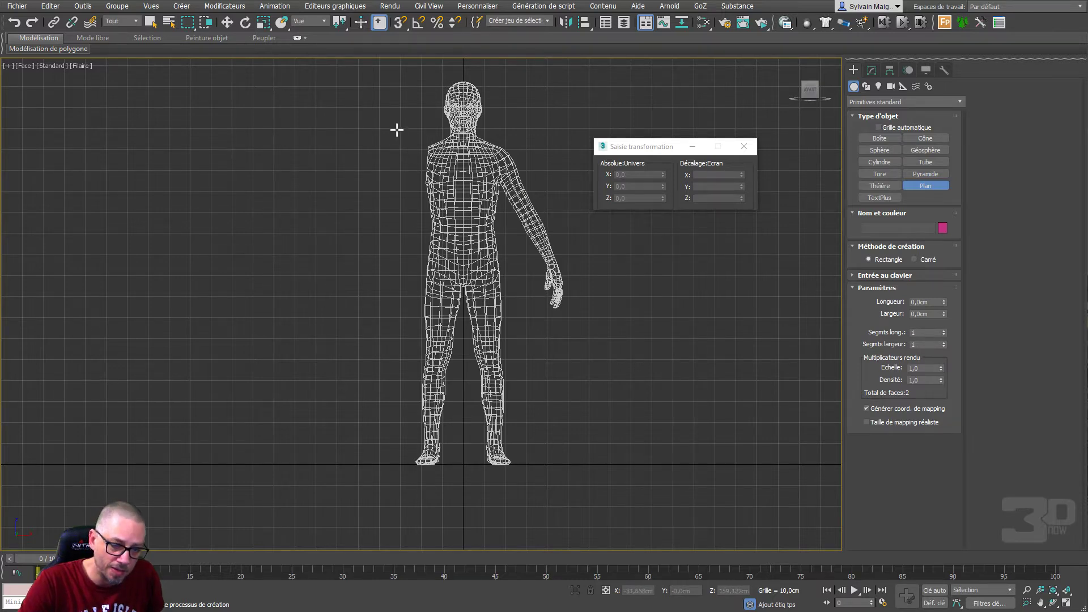
left_click_drag(395, 129, 375, 170)
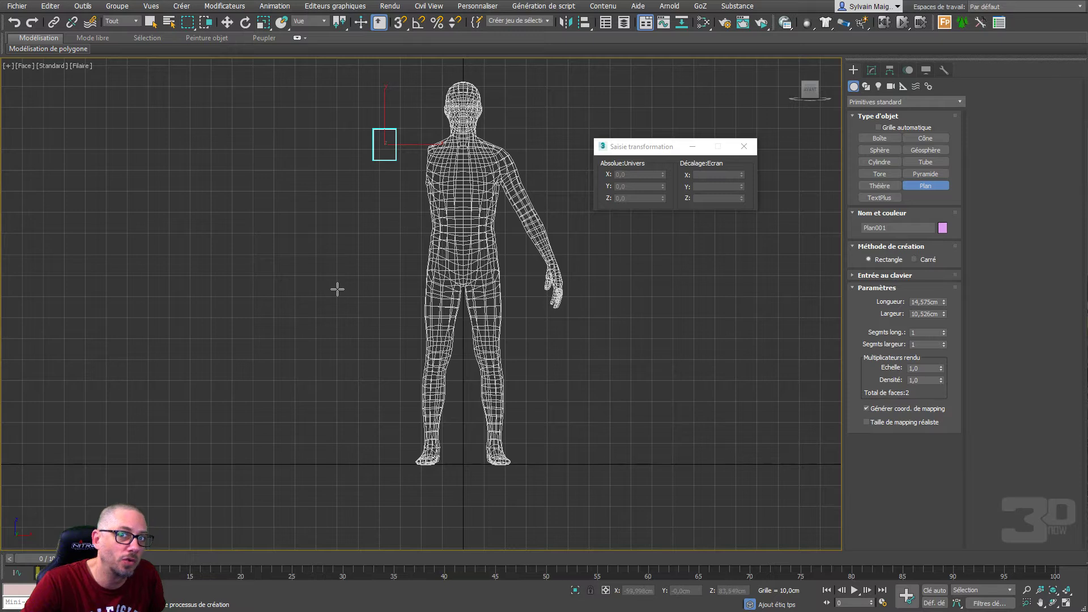
right_click(350, 273)
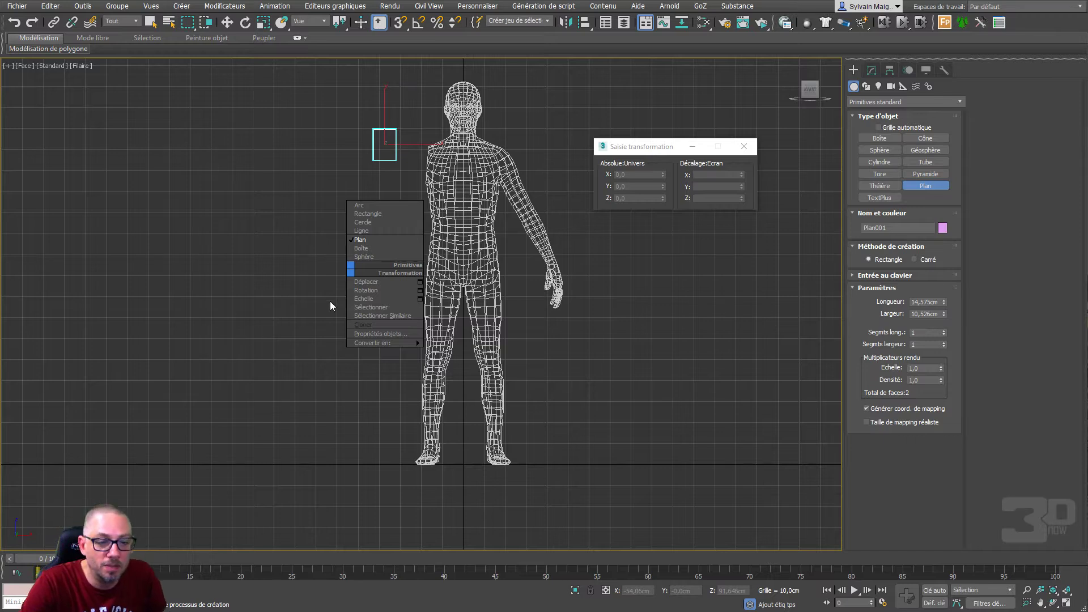
left_click(560, 325)
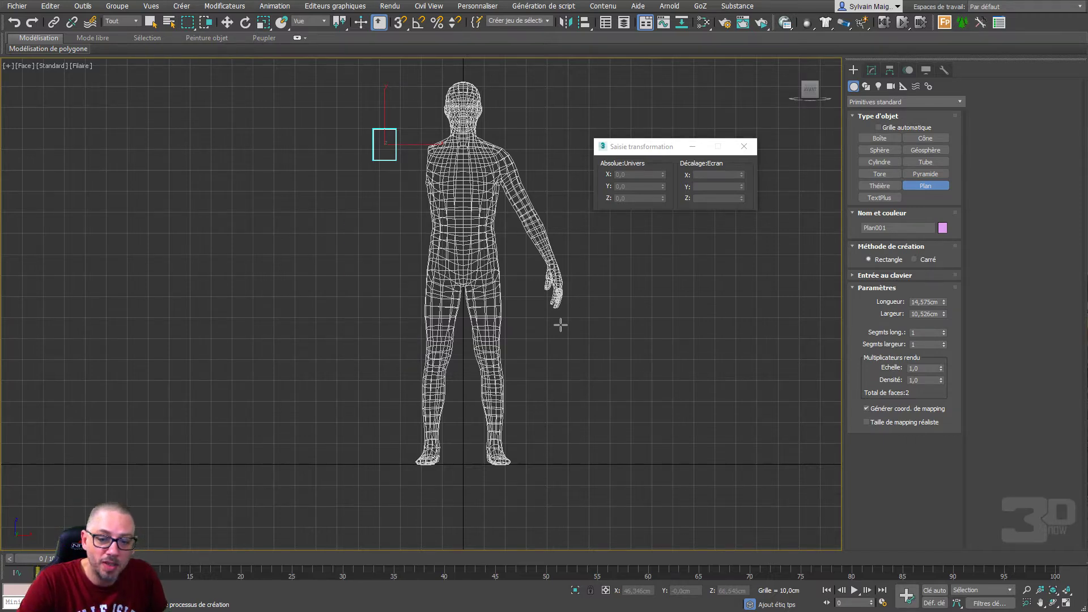
Step: In the perspective view, create a box on the grid between the character's feet and activate the Move tool
key("p")
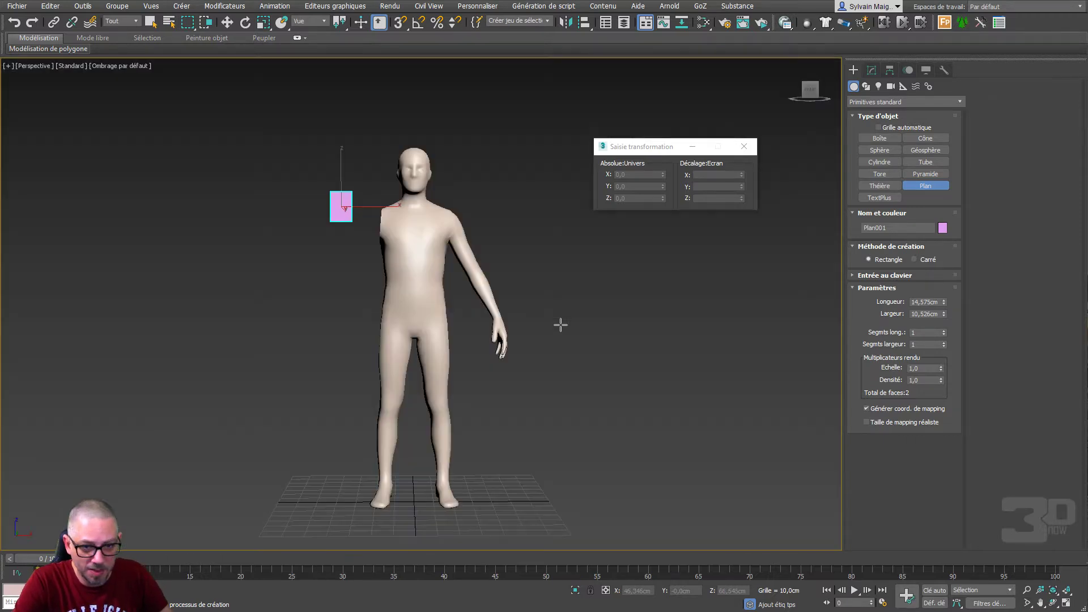
right_click(531, 414)
left_click(542, 392)
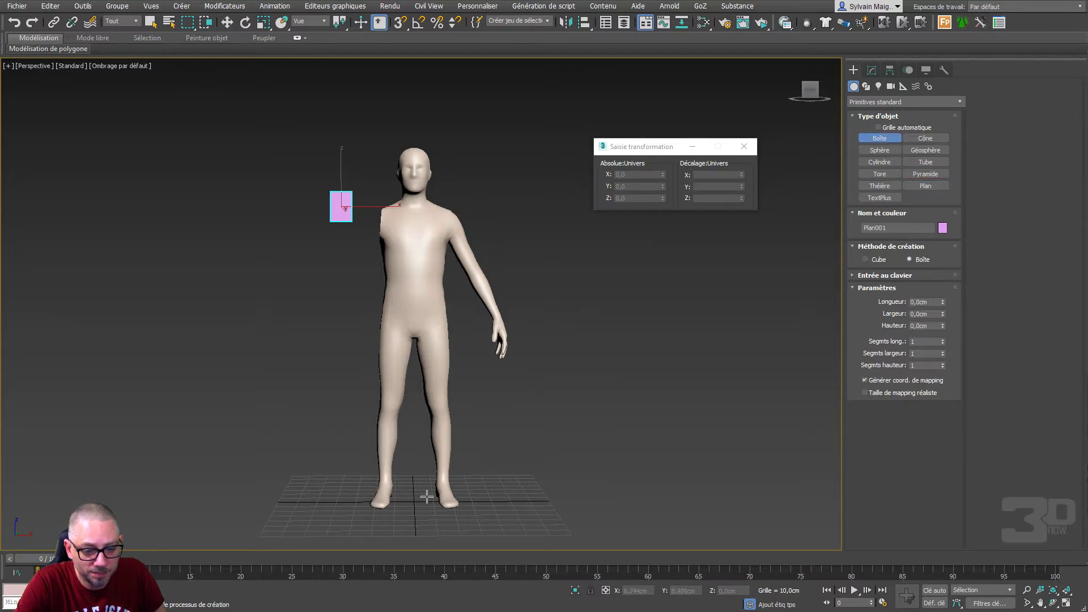
left_click_drag(425, 494, 400, 516)
left_click(400, 475)
key("w")
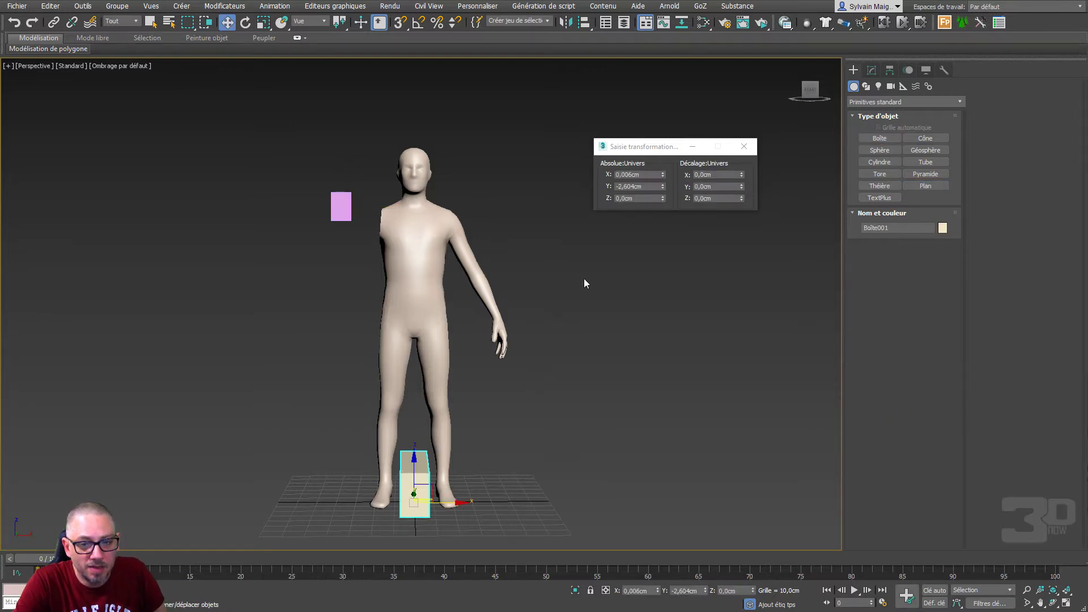
Step: Set the box's absolute X and Y position to 0 cm and close the transform type-in window
right_click(662, 187)
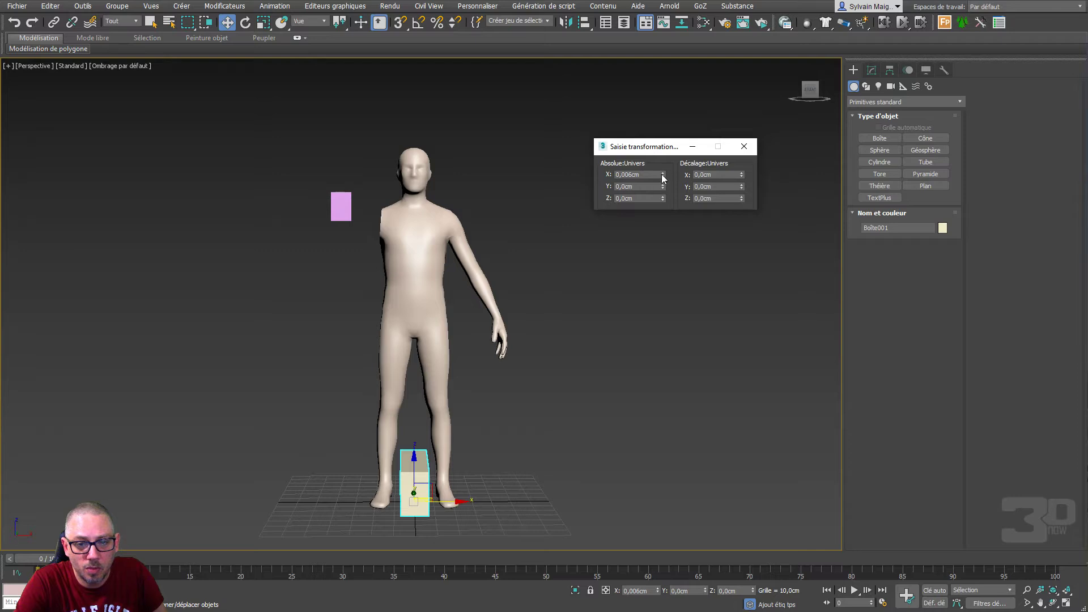
right_click(663, 175)
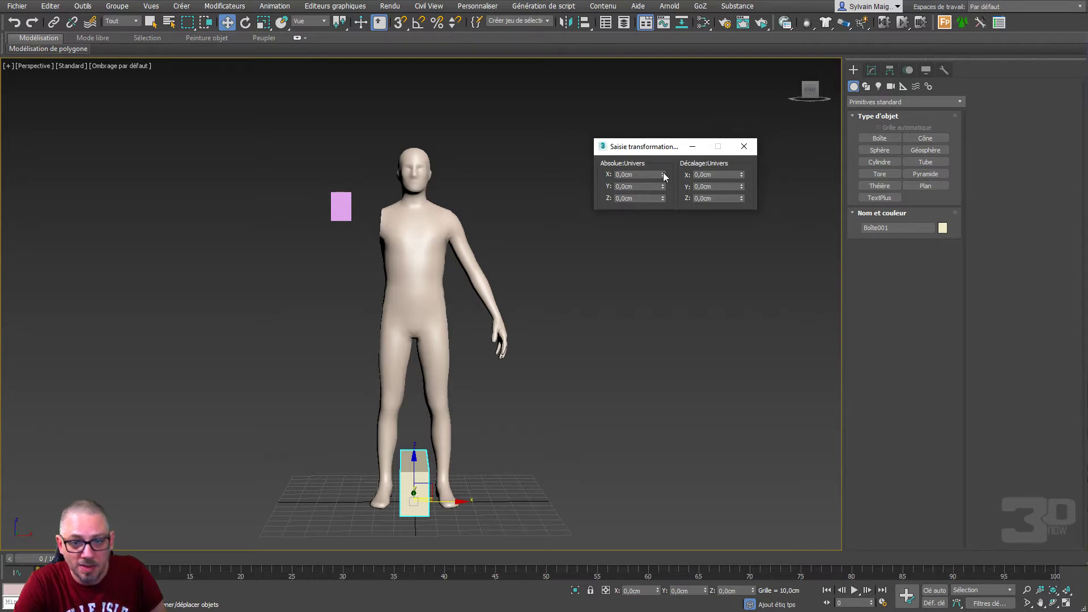
left_click(744, 146)
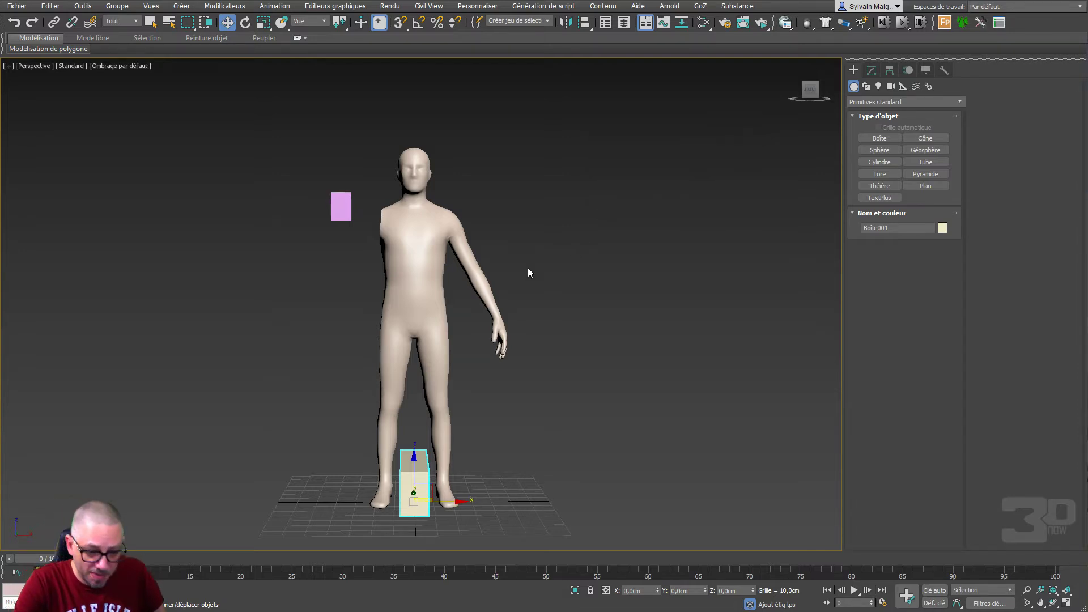
Step: Convert the box to an editable poly and attach the plane beside the shoulder to it
middle_click_drag(528, 272, 574, 254, "alt")
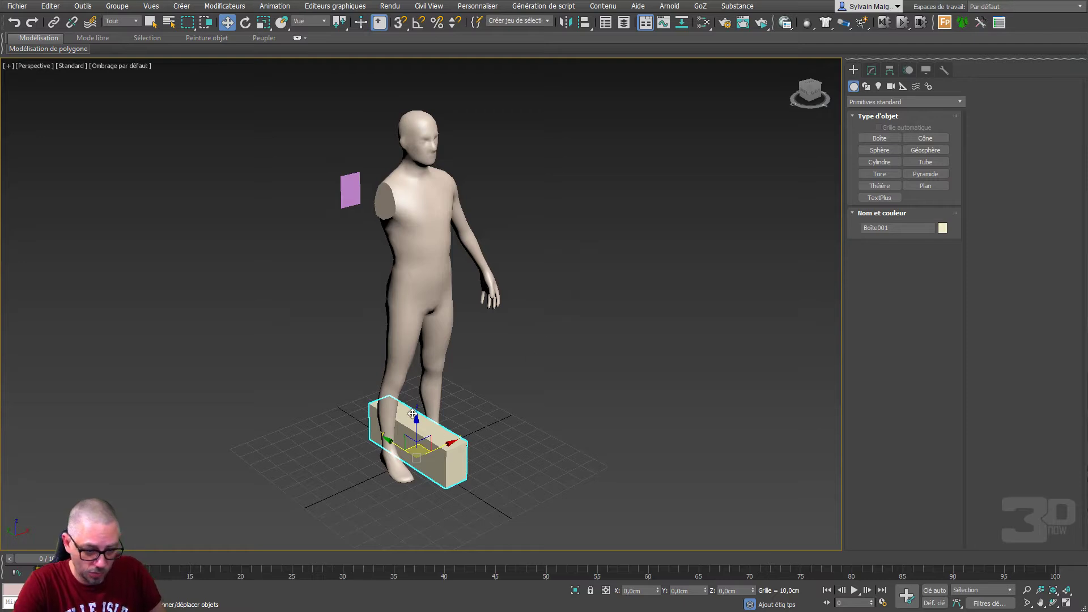
right_click(564, 376)
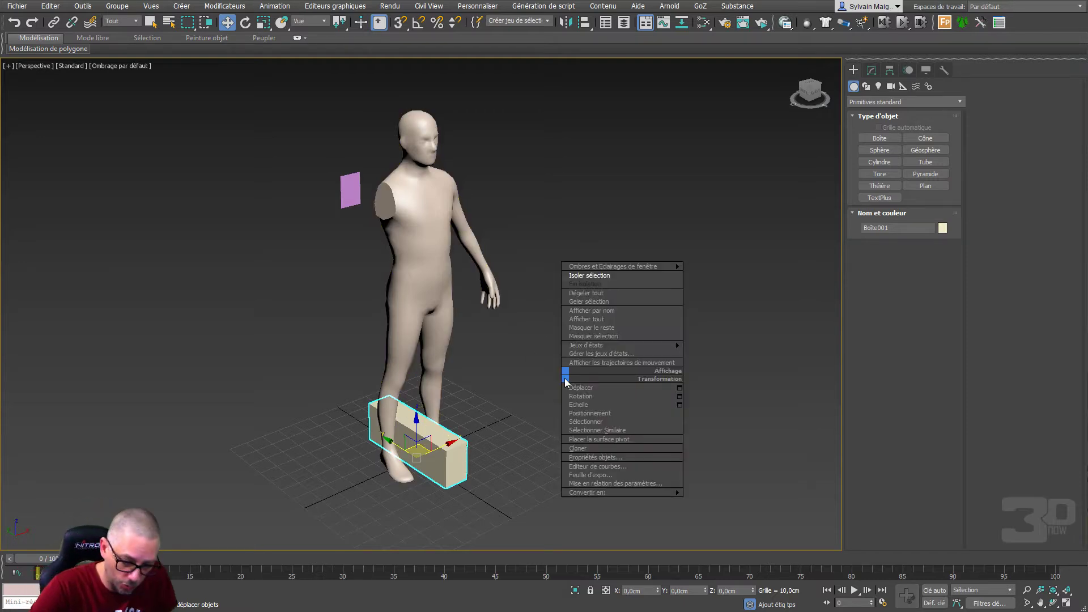
mouse_move(637, 493)
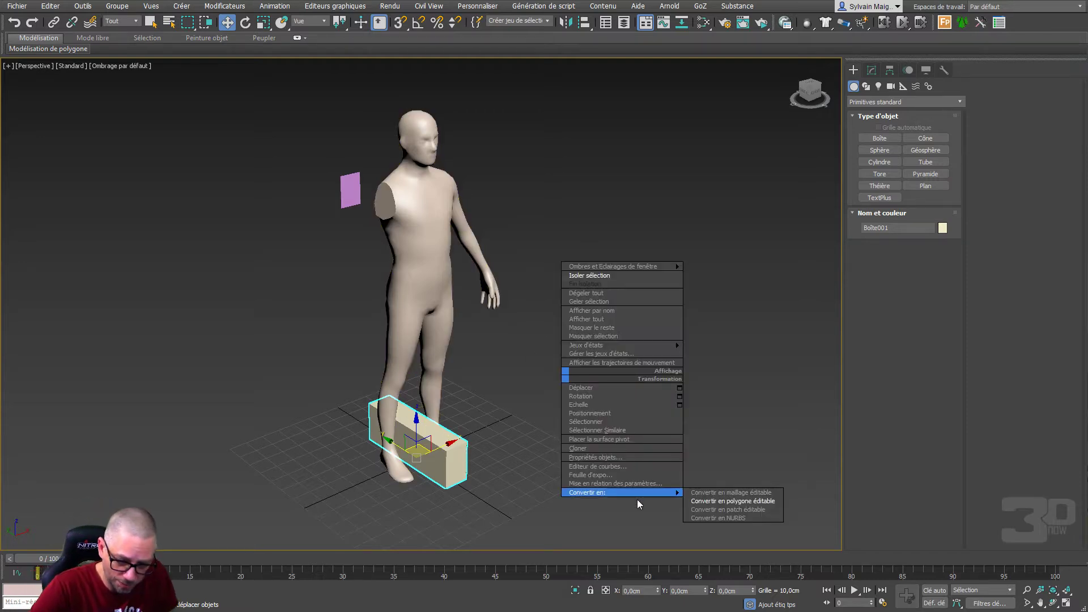
left_click(704, 501)
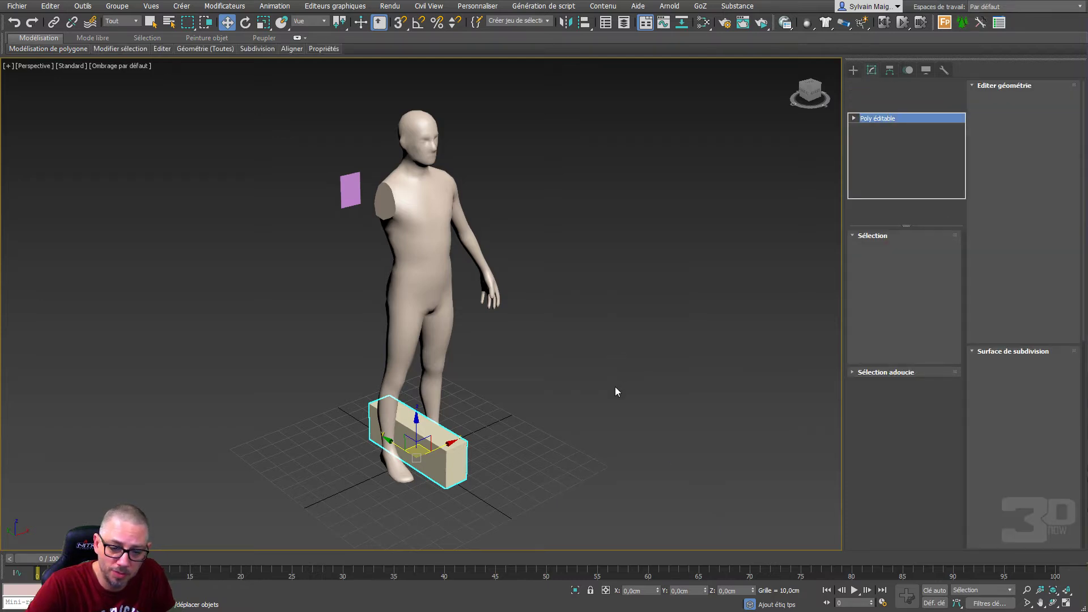
right_click(608, 406)
left_click(588, 314)
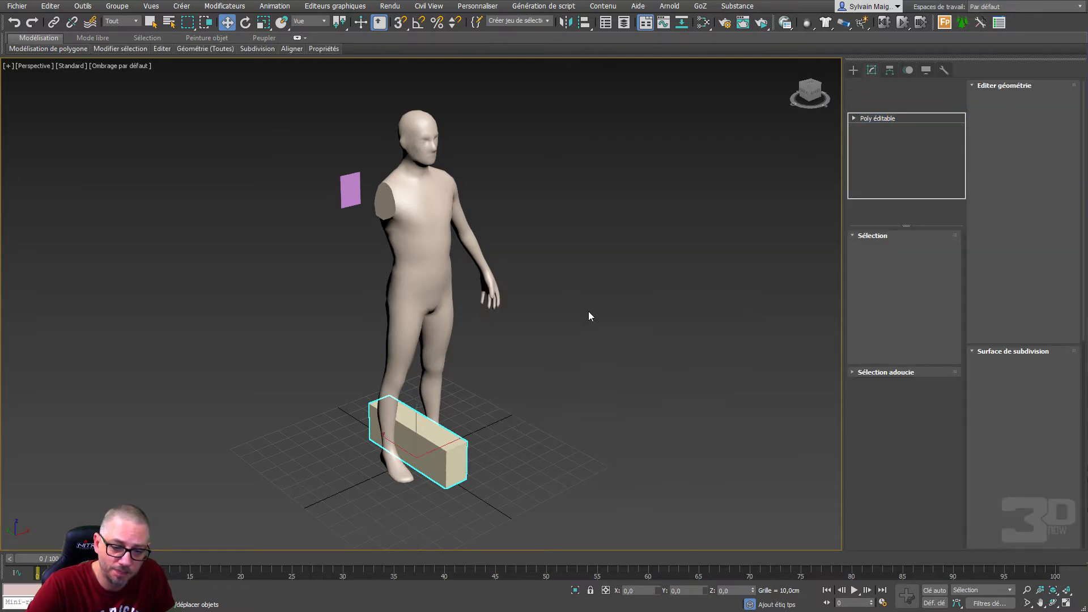
left_click(354, 193)
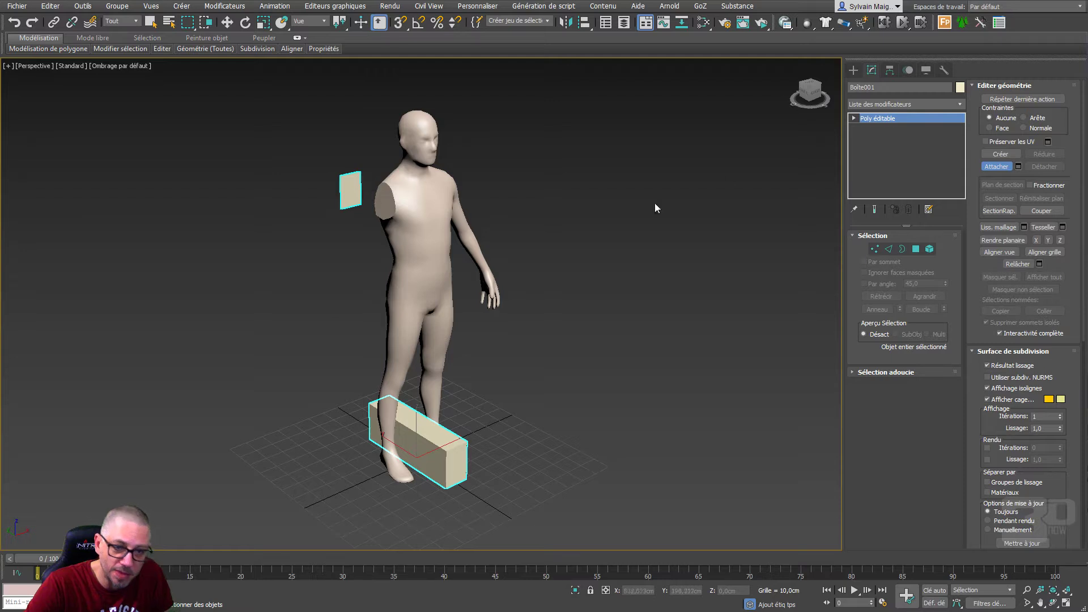
Step: Change the combined object's colour to the dark grey custom colour
left_click(960, 87)
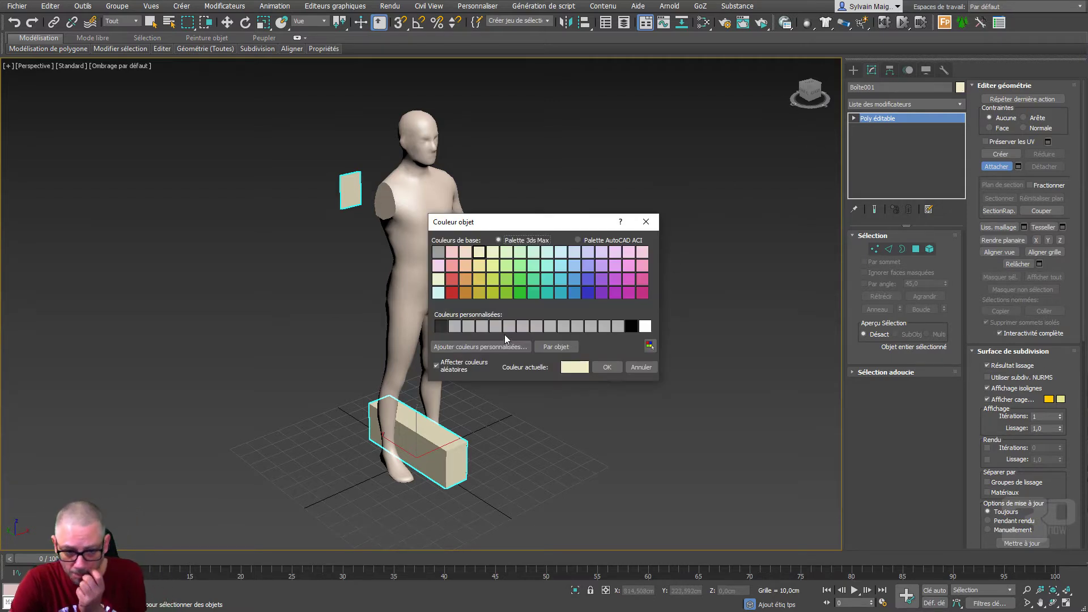
left_click(441, 327)
left_click(606, 367)
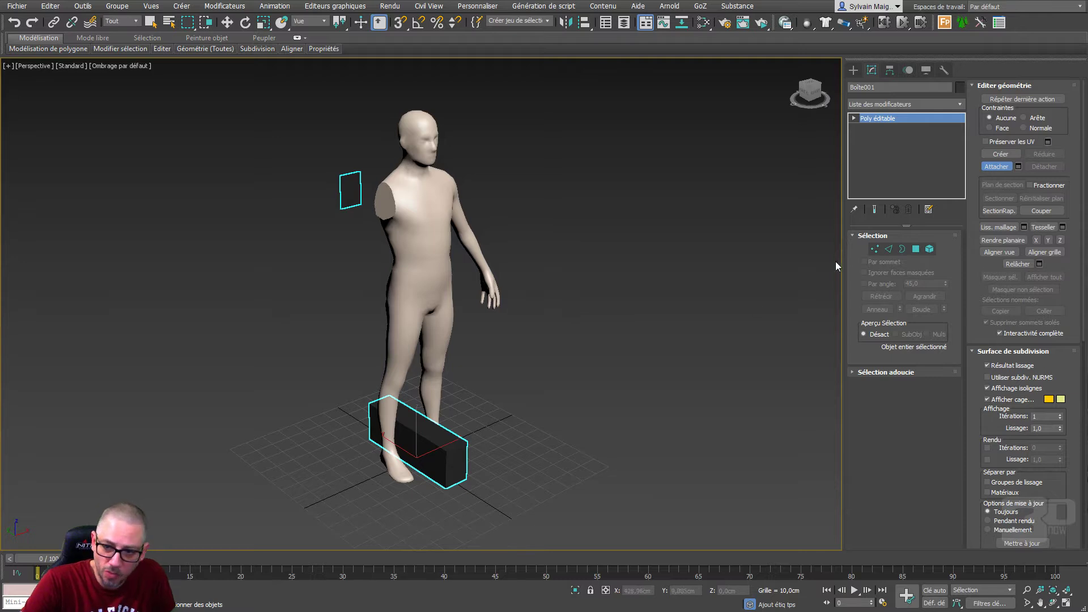
Step: Delete the box element from the combined object, keeping only the plane, and leave element editing
left_click(931, 250)
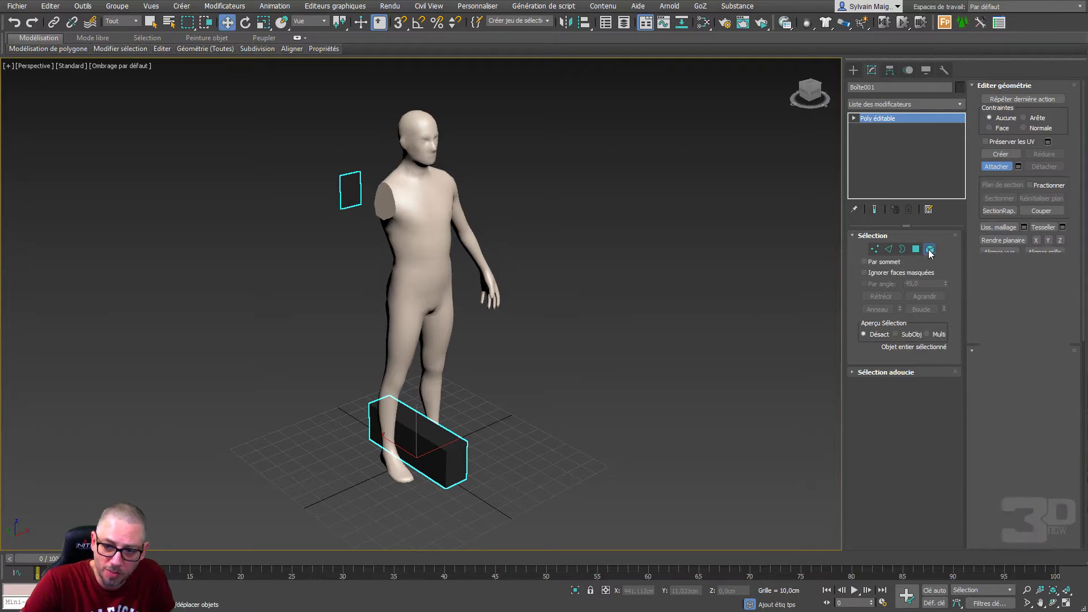
left_click(424, 459)
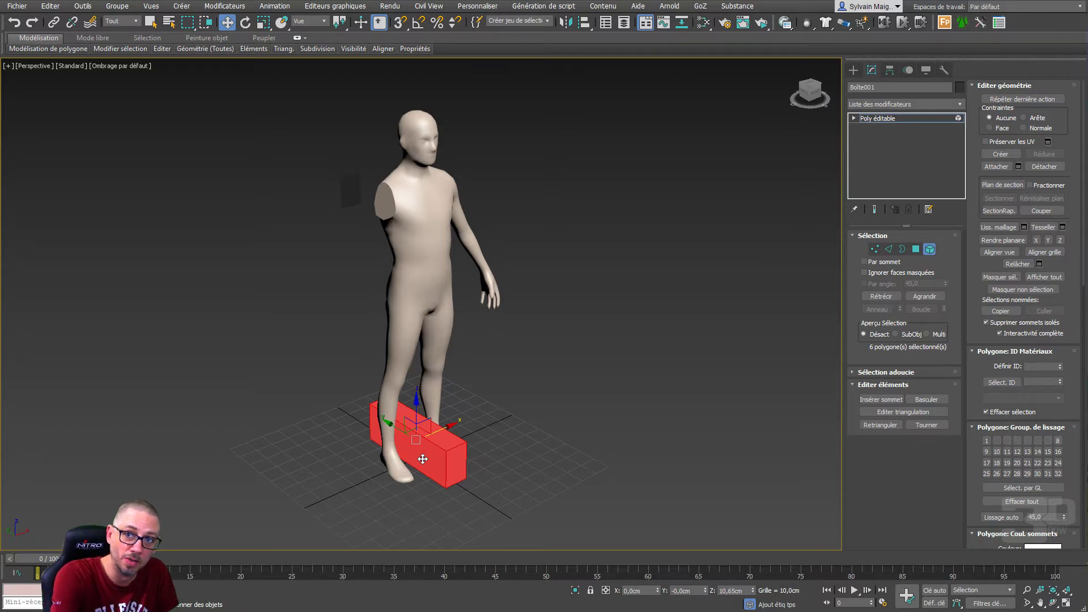
key("Delete")
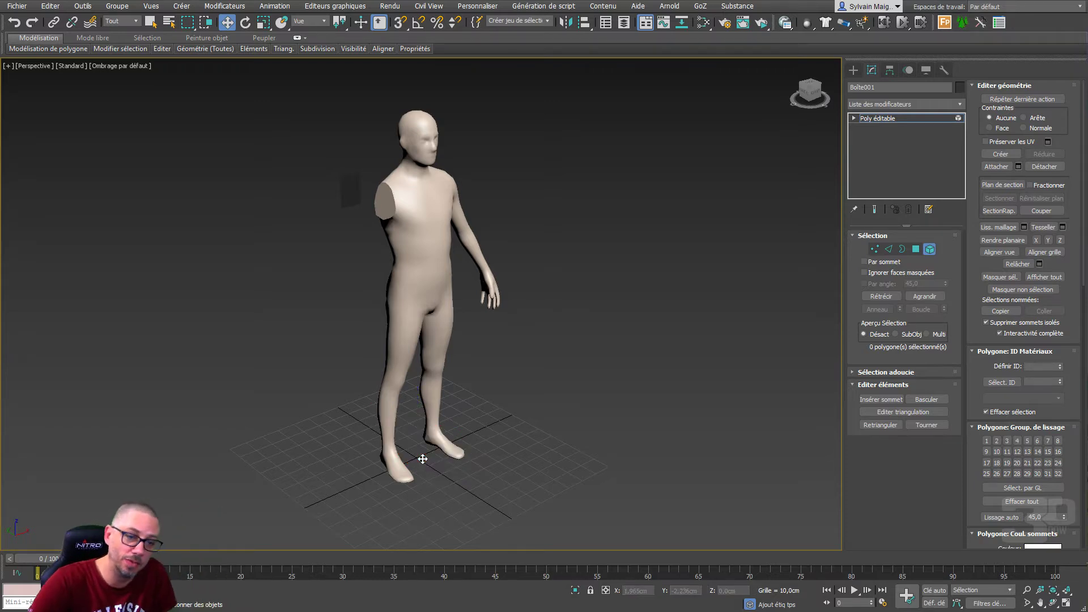
left_click(929, 249)
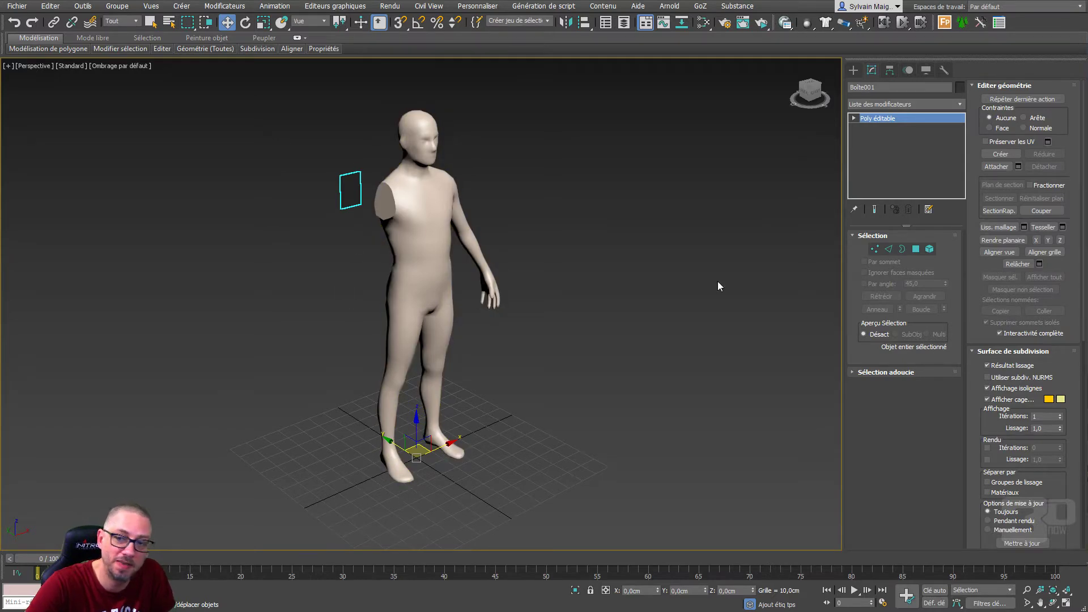
Step: Add a Symmetry modifier to the object with mirror axis X and the Flip option enabled
left_click(957, 105)
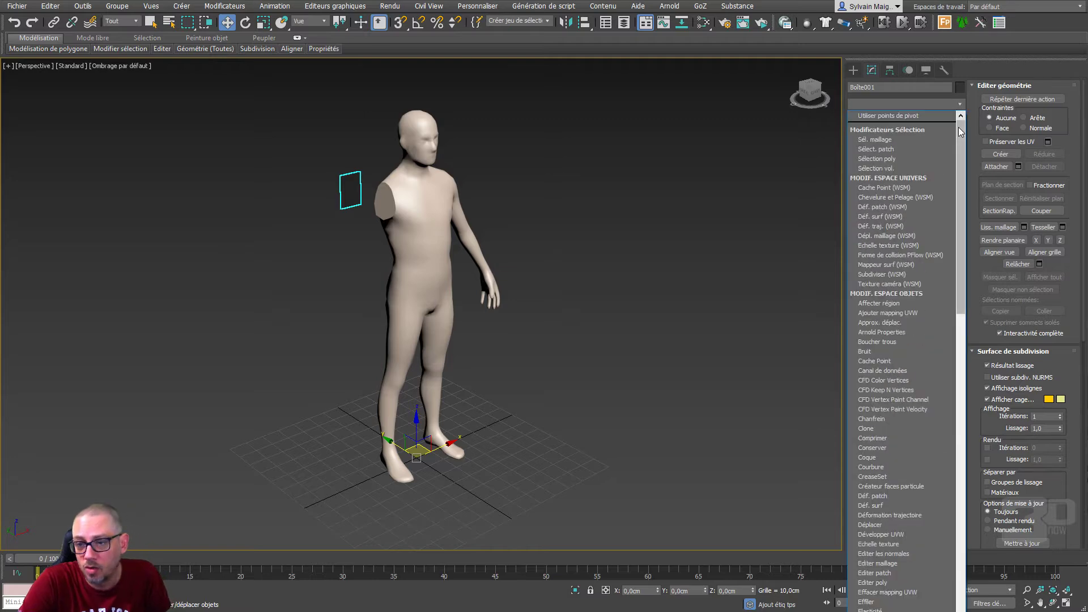
left_click_drag(961, 130, 964, 378)
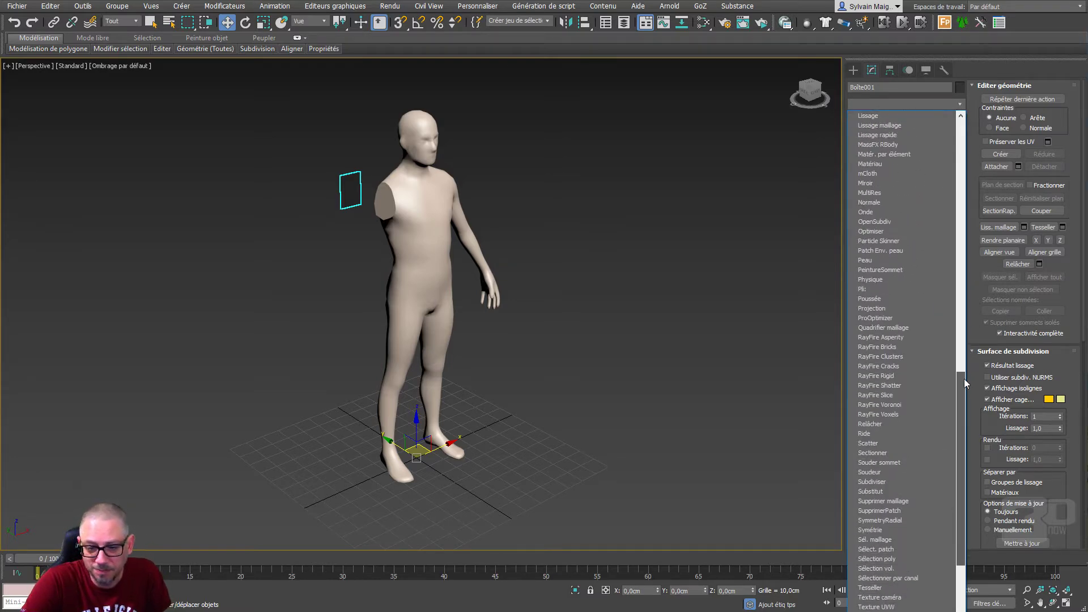
left_click(896, 531)
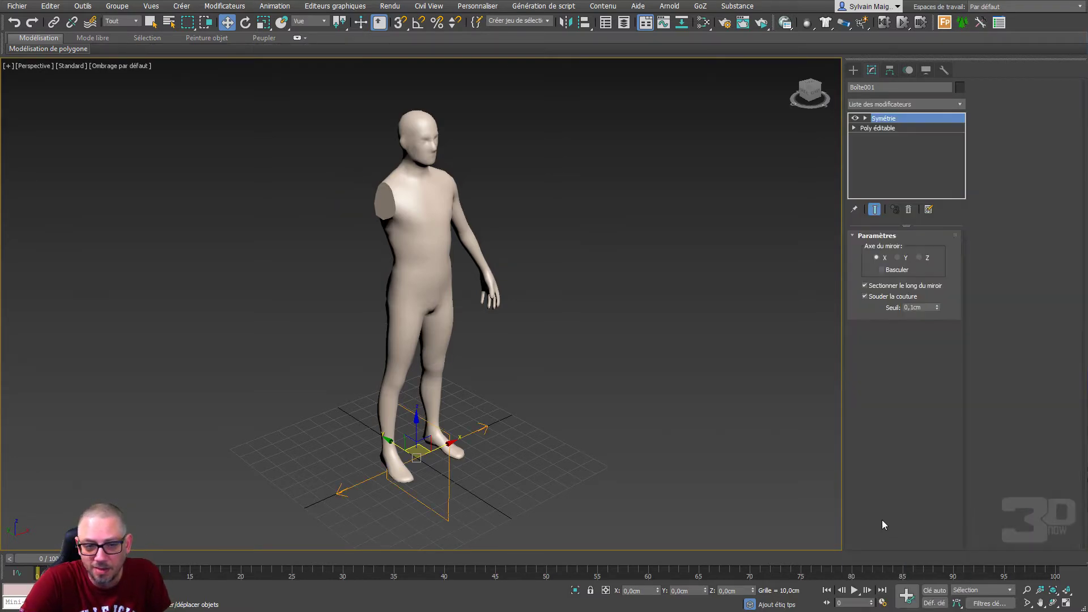
left_click(883, 271)
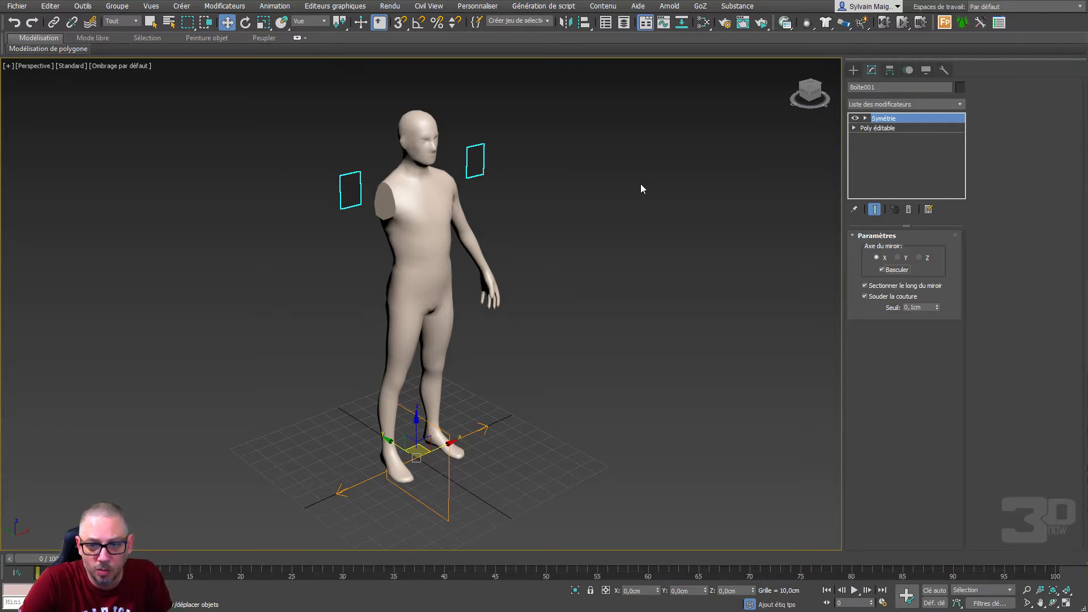
Step: Enter vertex editing of the editable poly beneath Symmetry and turn on showing the end result
left_click(854, 128)
left_click(876, 138)
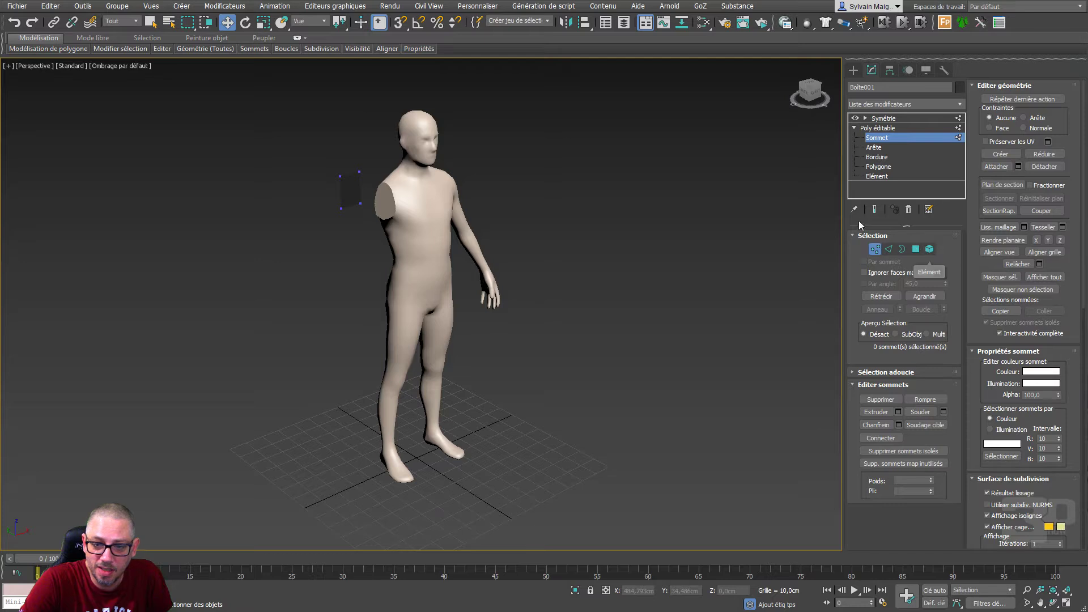
left_click(876, 210)
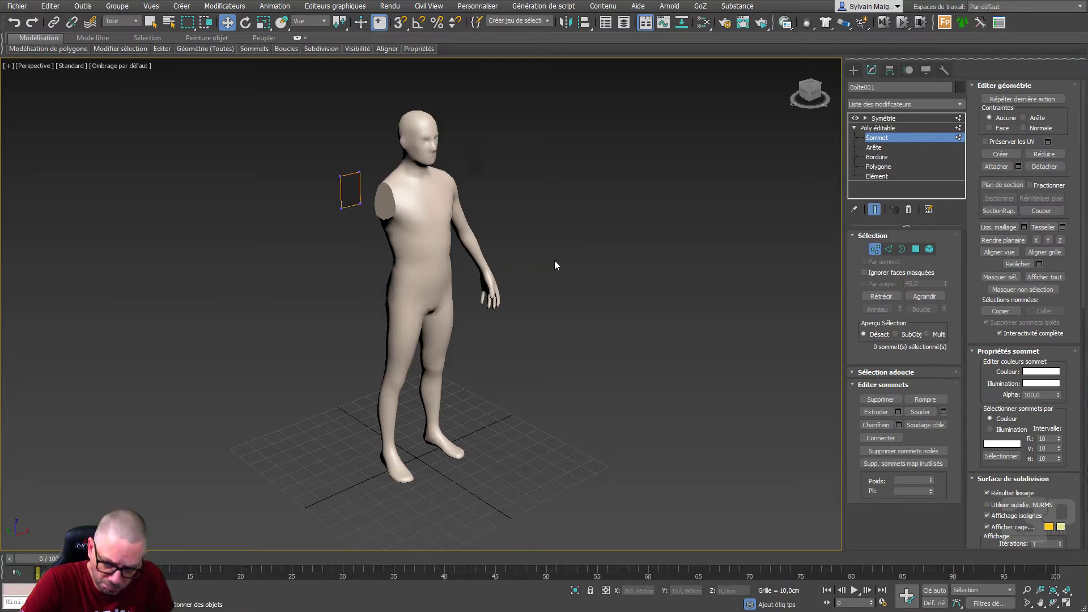
Step: Select all four vertices of the plane and move them in front of the character's chest, to about X -7 cm and Y -20.6 cm
left_click_drag(366, 206, 363, 205)
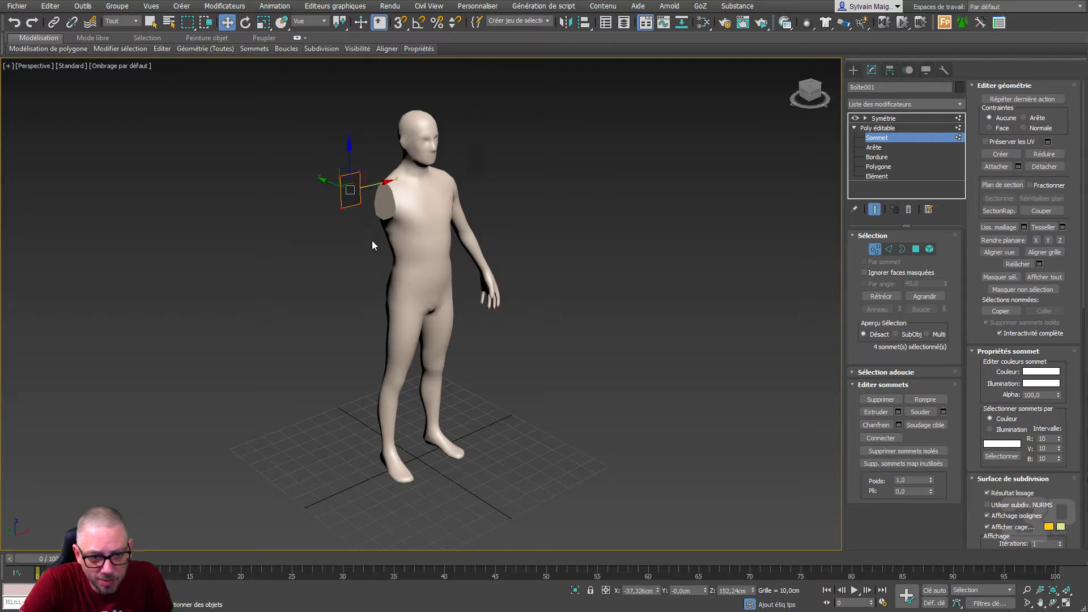
middle_click_drag(362, 208, 383, 281, "alt")
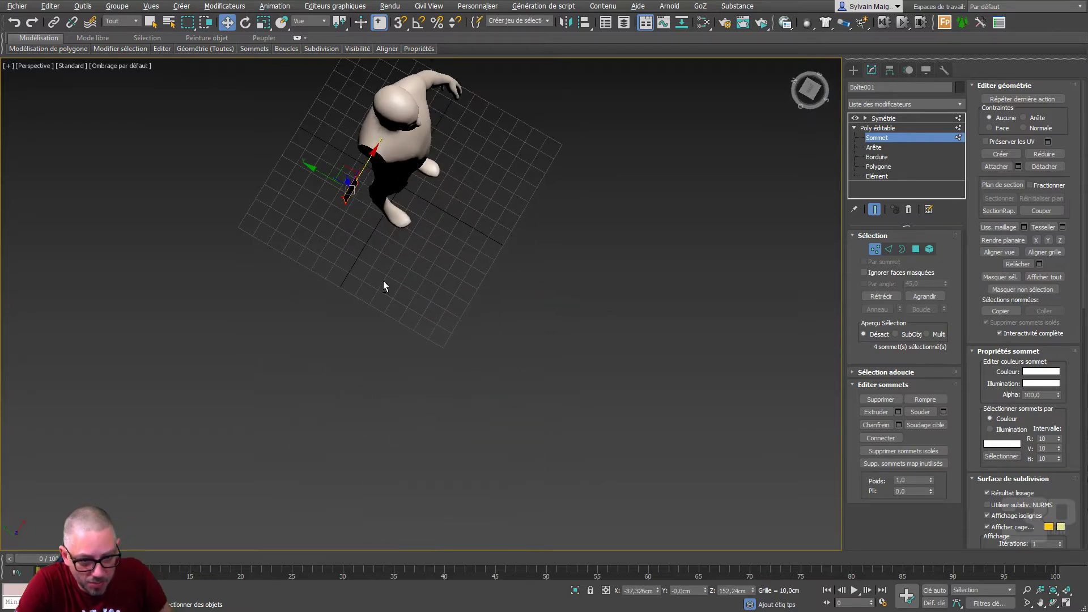
left_click_drag(428, 131, 429, 131)
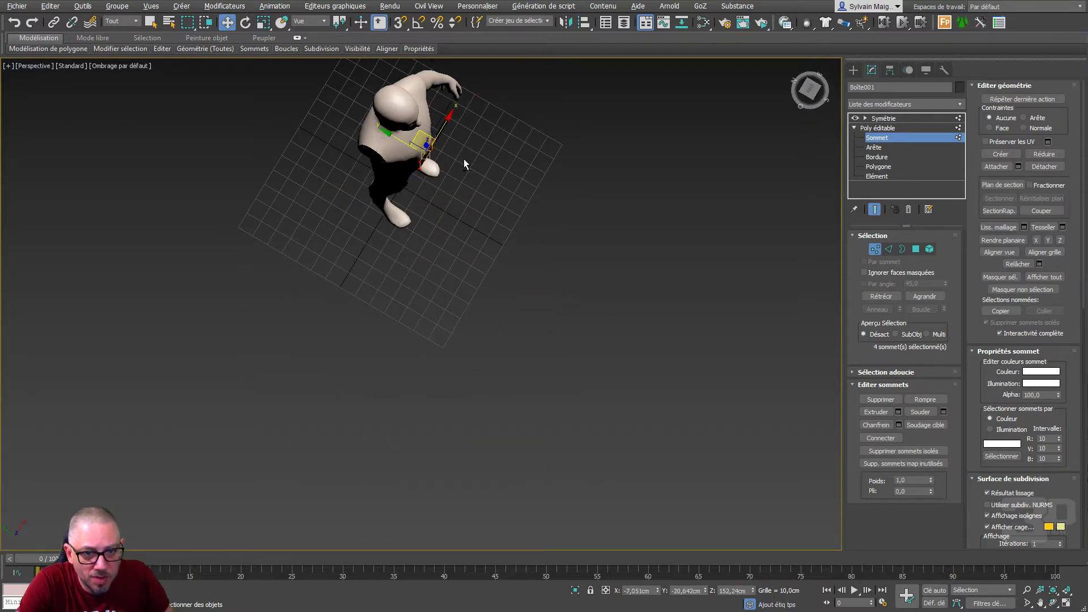
Step: Lower the plane's four vertices to about Z 130.8 cm and bring them closer to the chest, at about Y -18.8 cm
middle_click_drag(465, 163, 404, 92, "alt")
left_click_drag(425, 123, 425, 172)
scroll(425, 184, "up", 5)
middle_click_drag(436, 193, 522, 227, "alt")
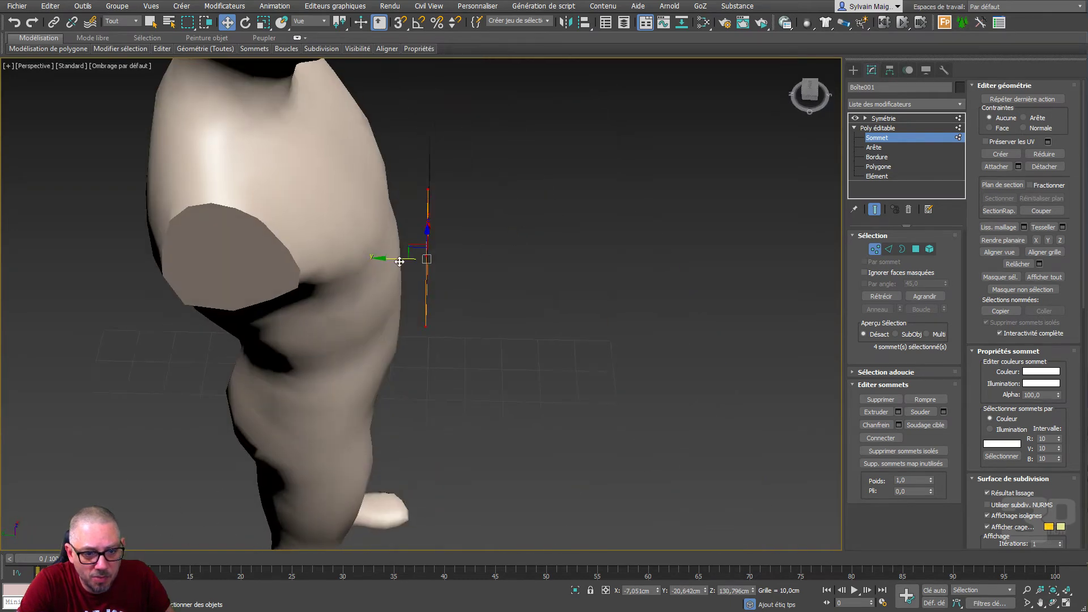
mouse_move(396, 258)
left_mouse_down()
mouse_move(352, 262)
mouse_move(382, 268)
left_mouse_up()
middle_click_drag(385, 276, 310, 230, "alt")
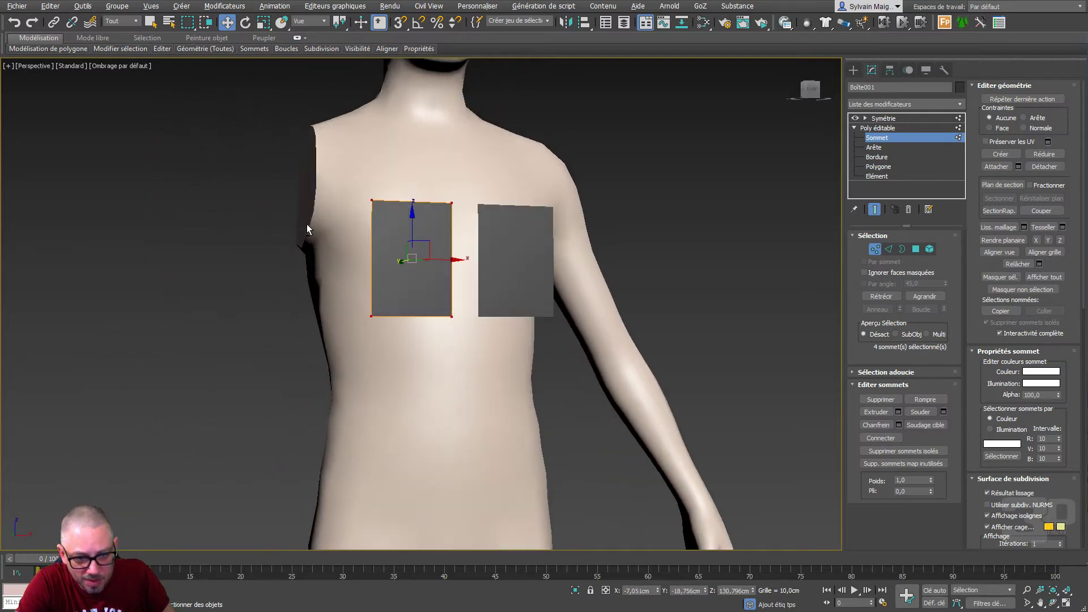
Step: Shrink the plane by lowering its upper vertices and moving its two inner vertices outward to about X -6.1 cm
left_click_drag(343, 149, 445, 340)
scroll(432, 236, "up", 4)
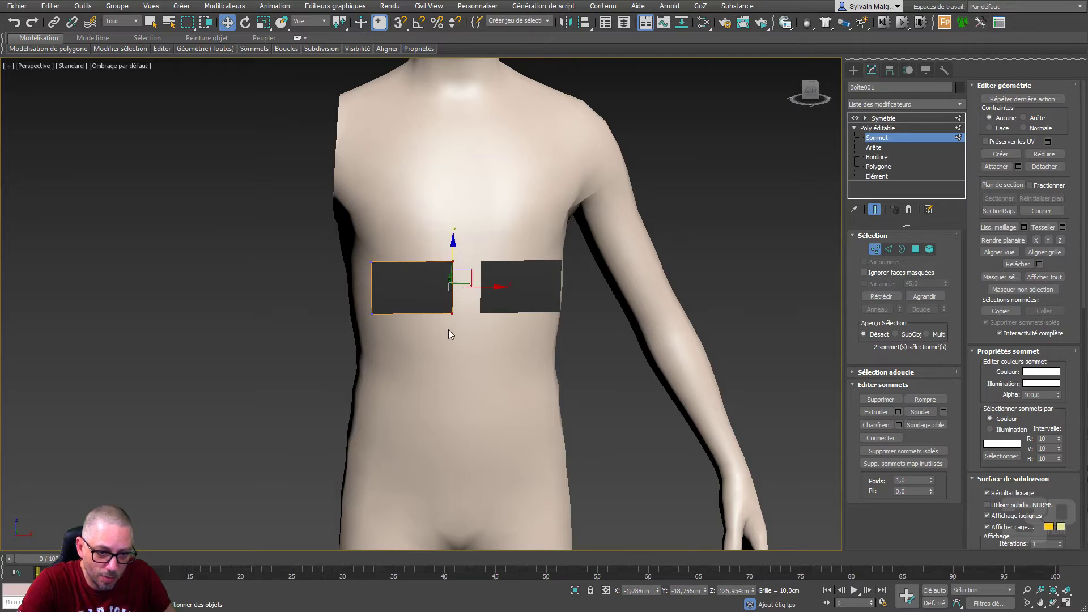
left_click_drag(485, 286, 452, 286)
middle_click_drag(452, 286, 485, 312, "alt")
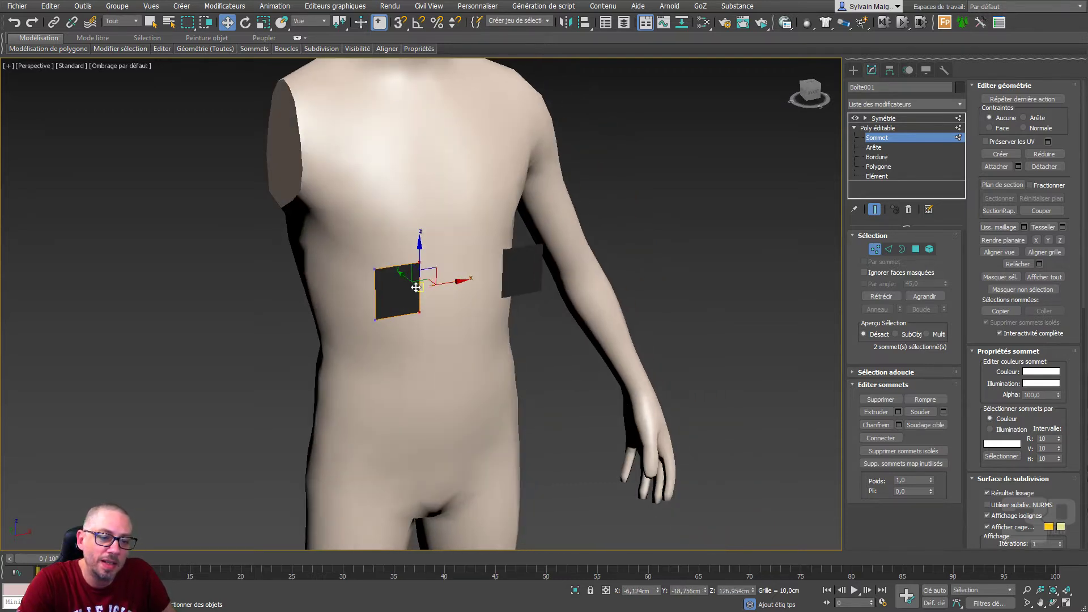
Step: Select all four vertices of the plane and shift them sideways to about X -6.5 cm
left_click_drag(326, 251, 453, 349)
middle_click_drag(453, 349, 416, 321, "alt")
left_click_drag(419, 292, 440, 291)
middle_click_drag(439, 292, 507, 416, "alt")
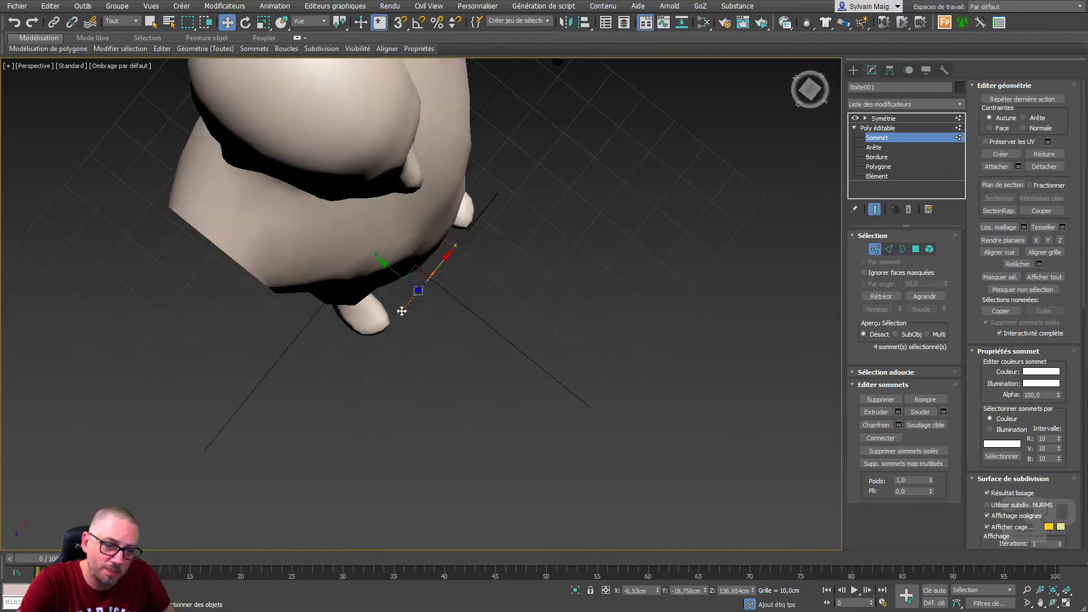
Step: Move all four plane vertices towards the torso to about Y -17.1 cm, then clear the vertex selection
left_click(391, 269)
right_click(390, 263)
left_click(367, 413)
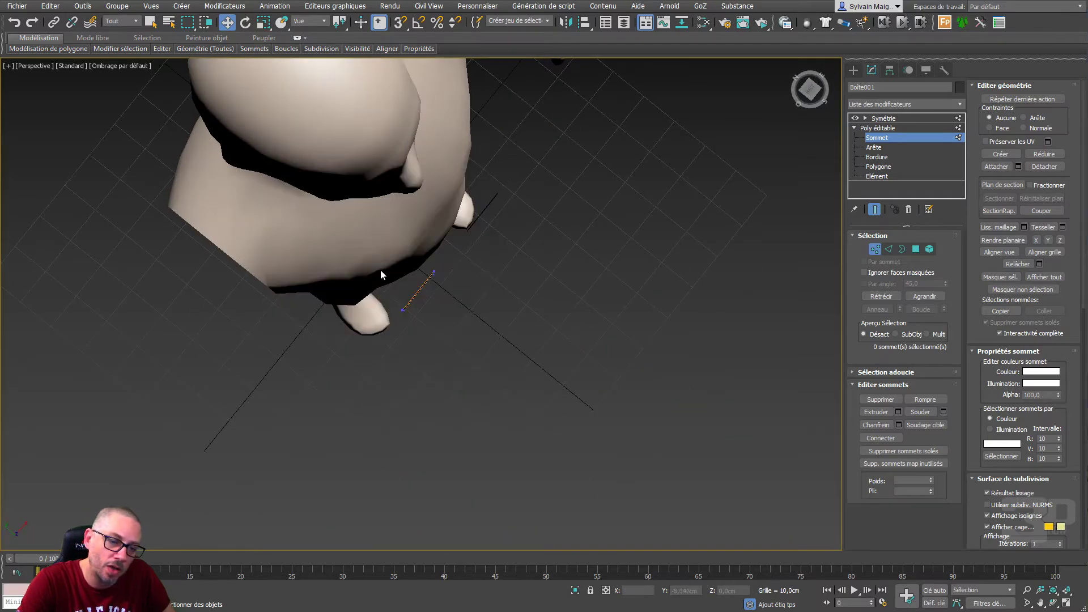
left_click_drag(377, 261, 463, 349)
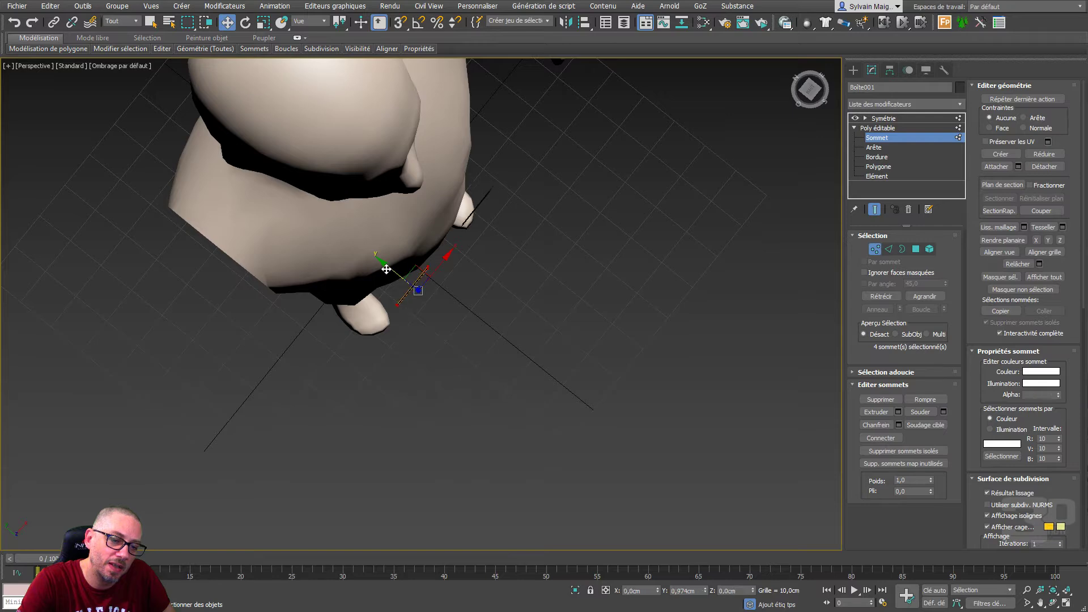
middle_click_drag(442, 287, 400, 199, "alt")
scroll(403, 202, "down", 6)
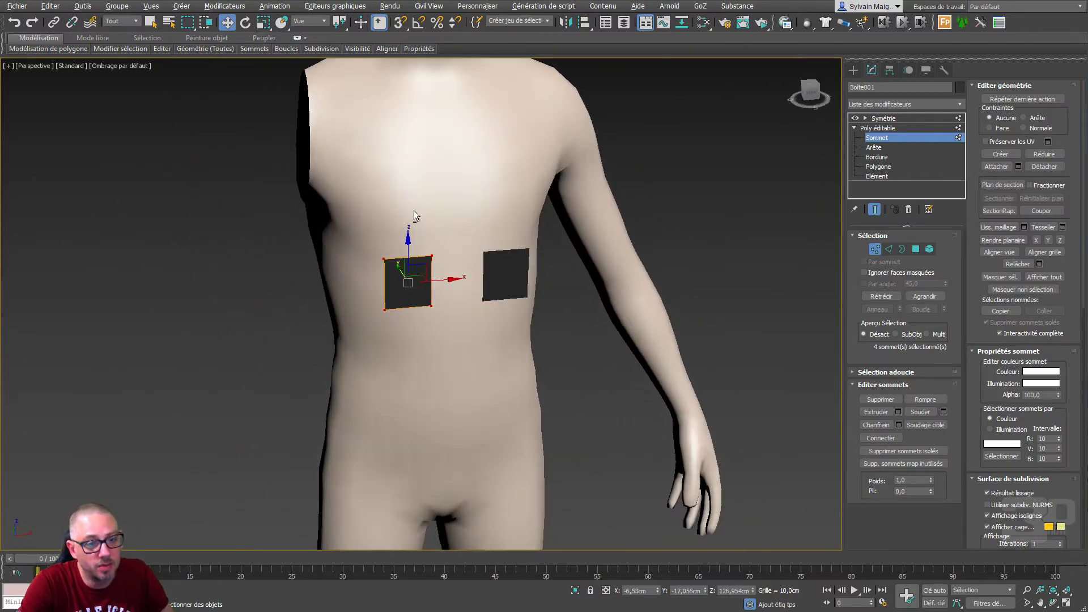
left_click(524, 317)
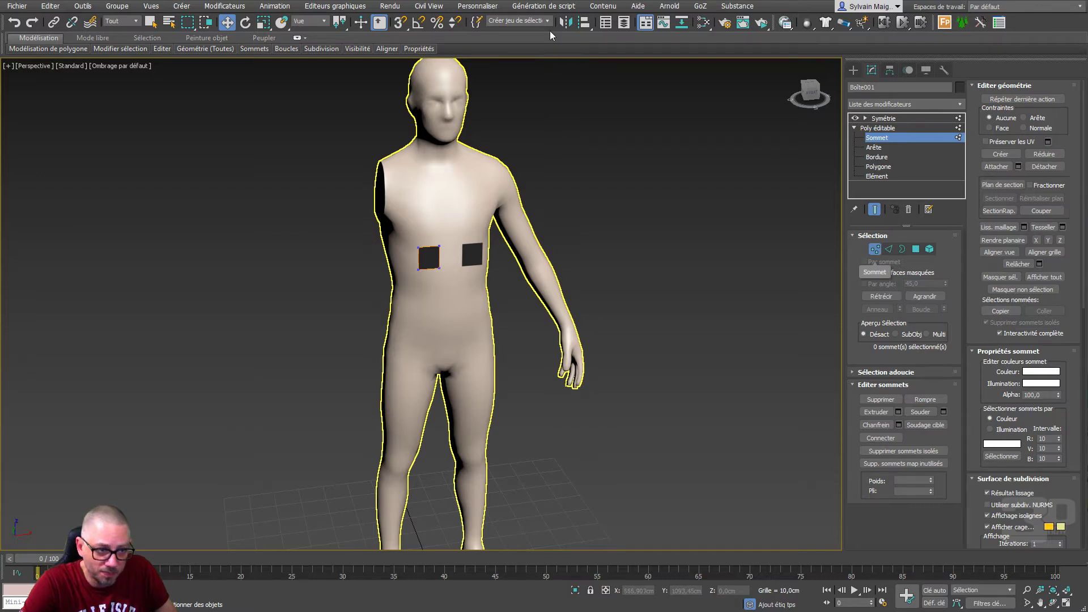
Step: Set the Freeform PolyDraw target to Surface, pick the humanBody mesh as that surface and set the offset to 1
left_click(79, 38)
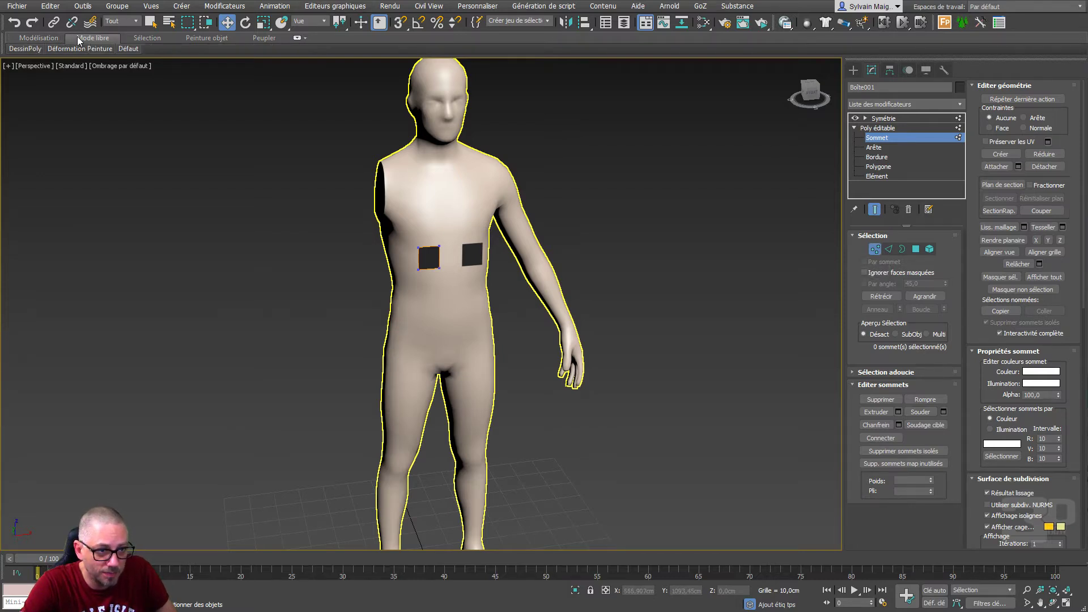
left_click(297, 39)
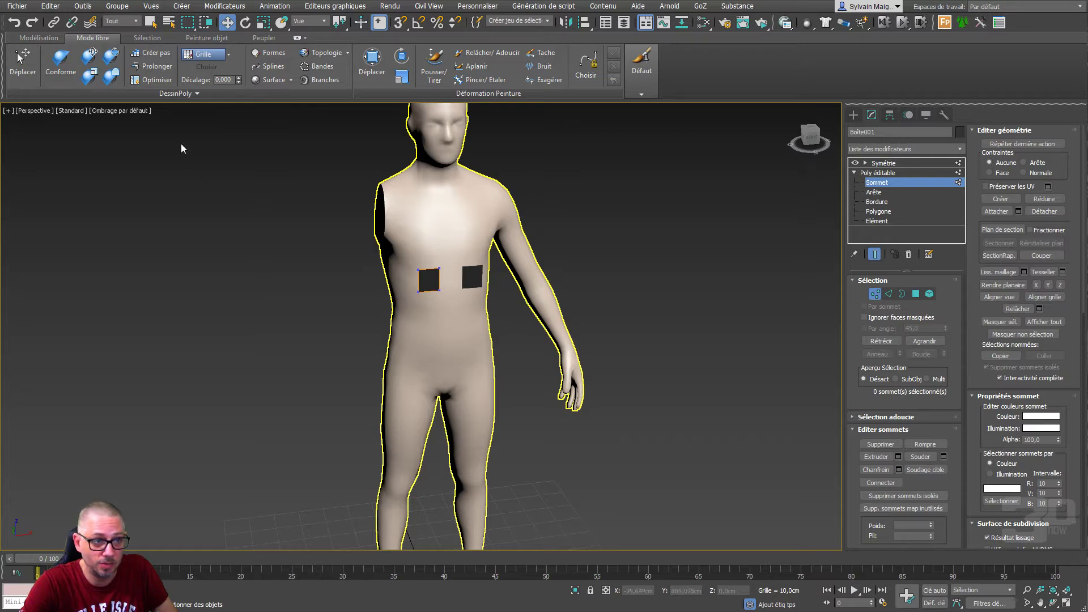
left_click(229, 55)
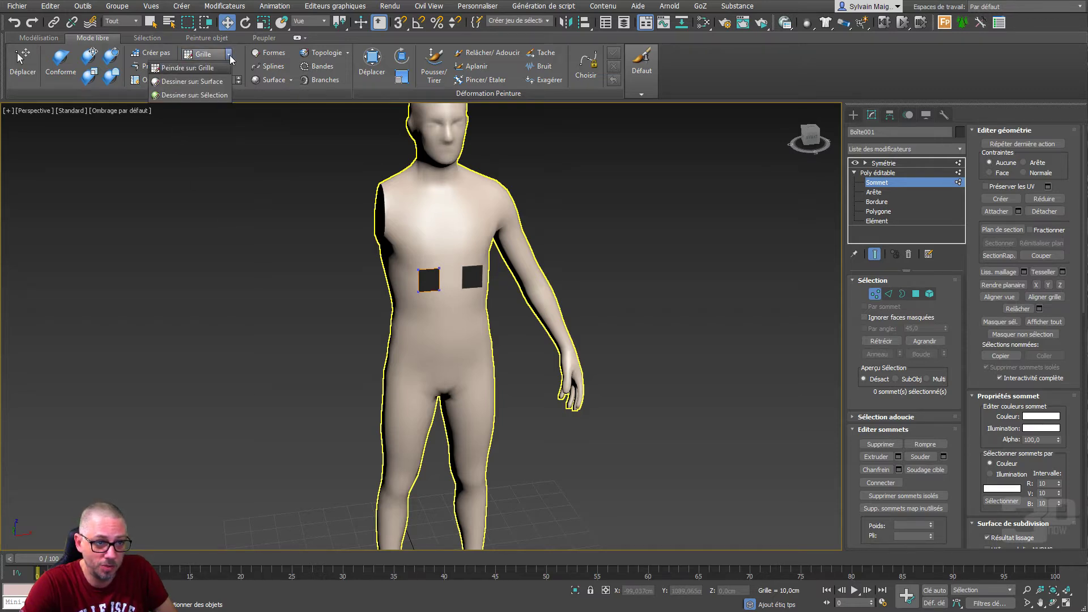
left_click(211, 83)
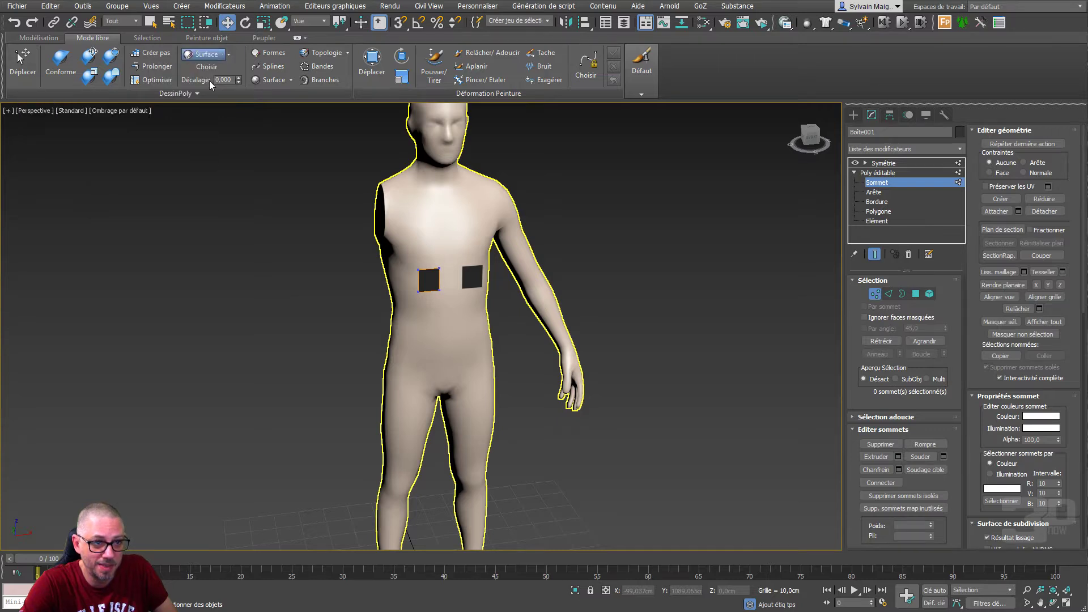
left_click(207, 67)
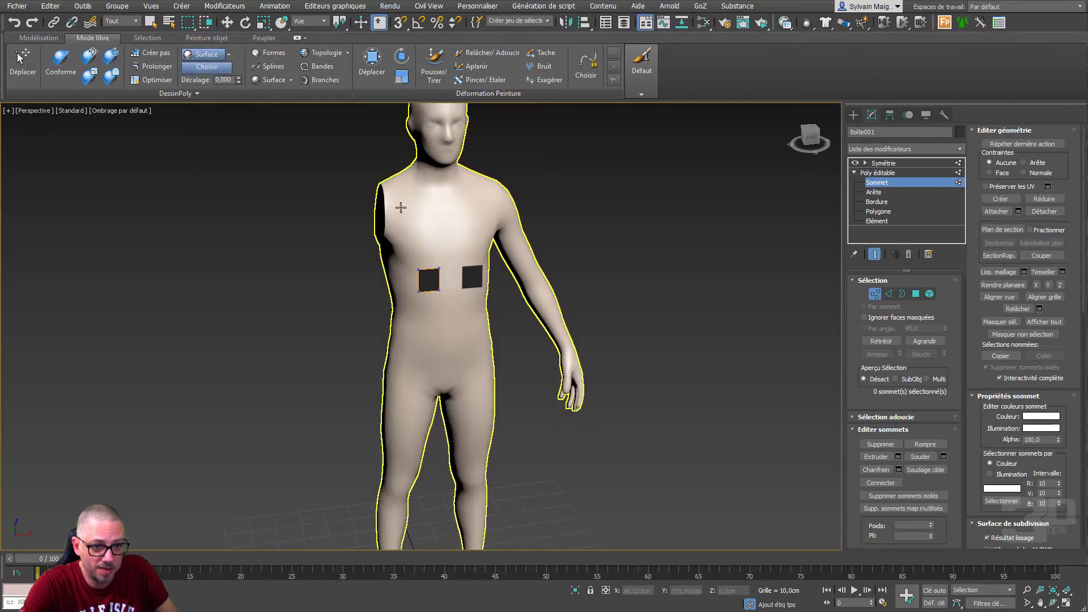
left_click(420, 206)
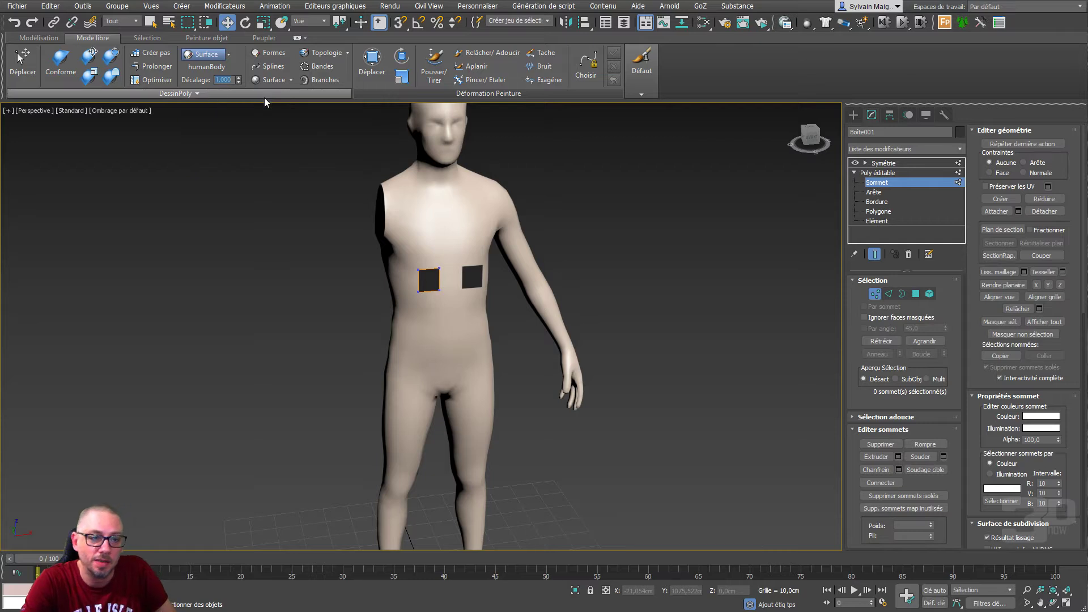
Step: Check the scene's display unit scale in the units setup
left_click(463, 6)
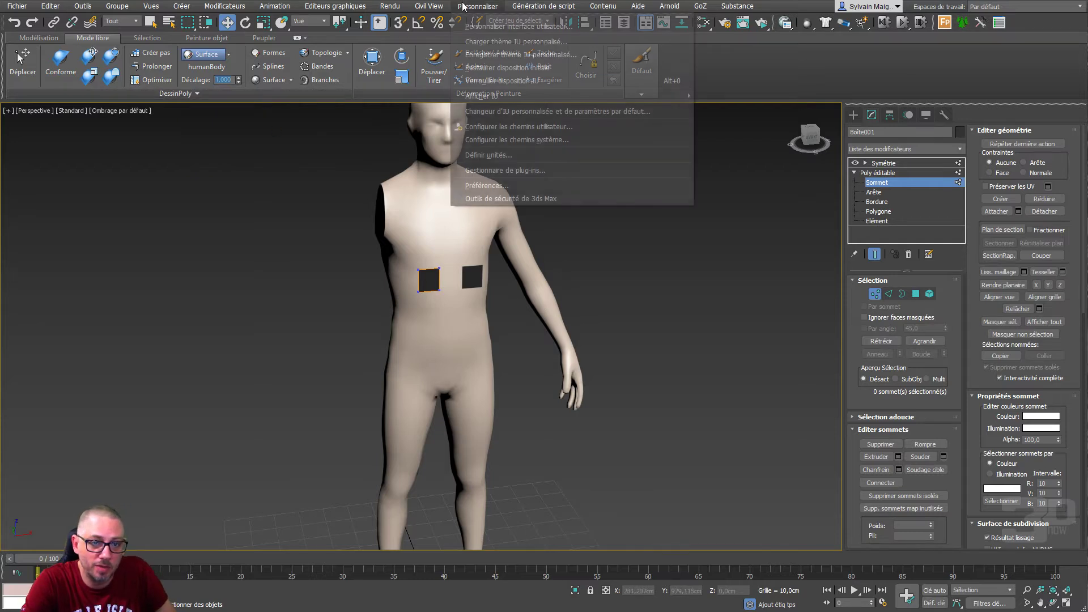
left_click(499, 155)
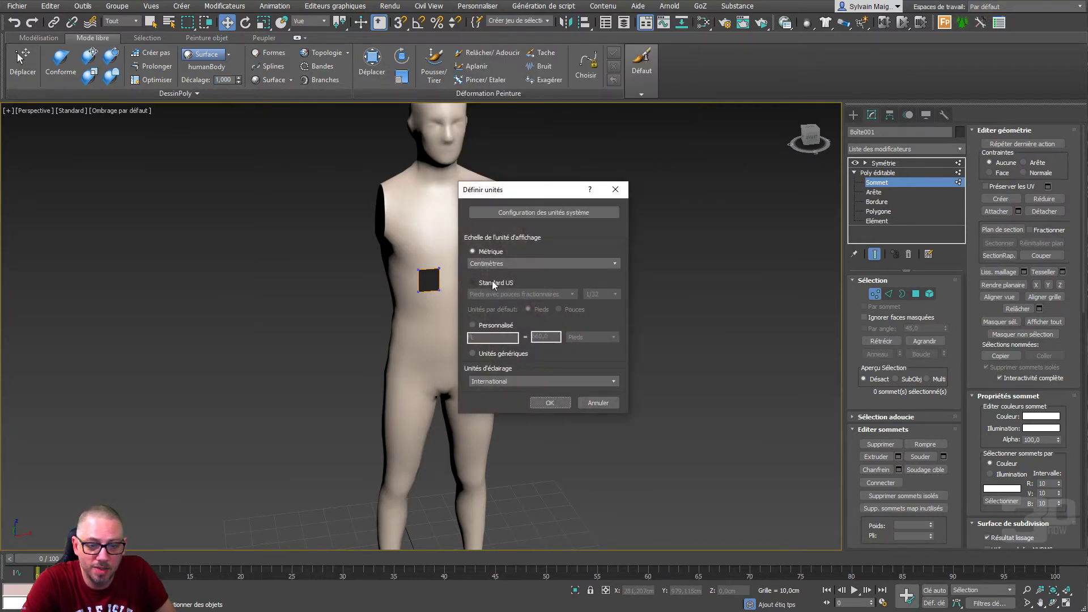
left_click(551, 403)
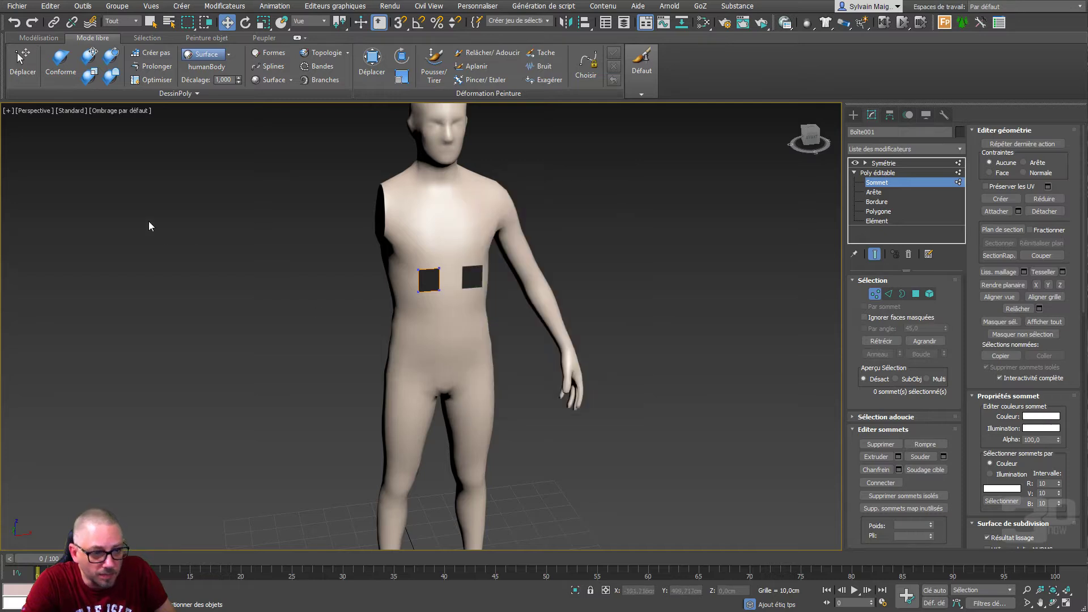
Step: Pull the plane's corner vertices onto the torso surface with the Conform brush
left_click(61, 63)
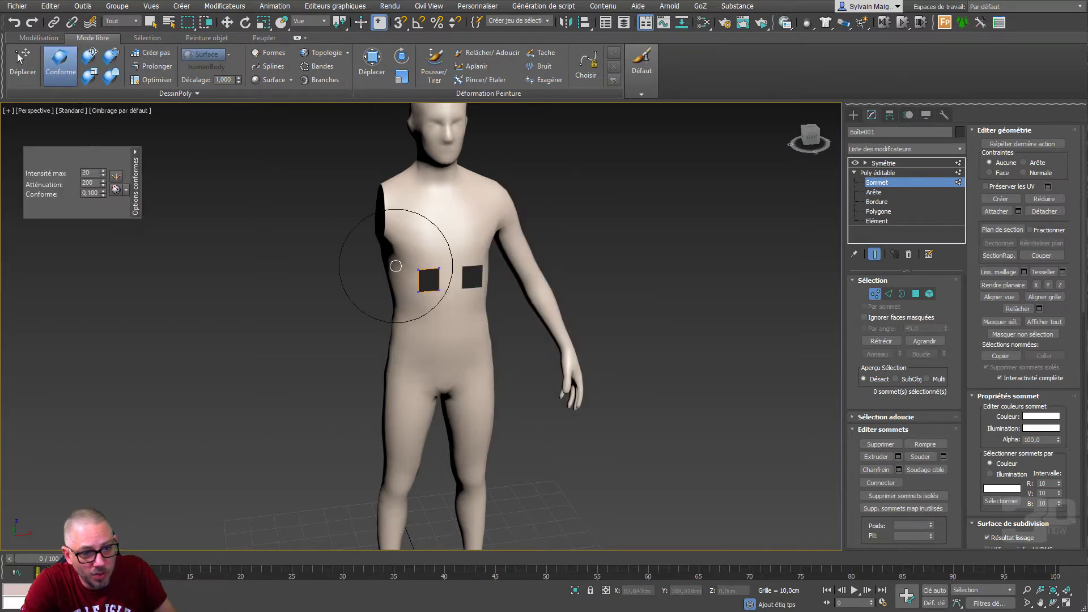
scroll(430, 283, "up", 8)
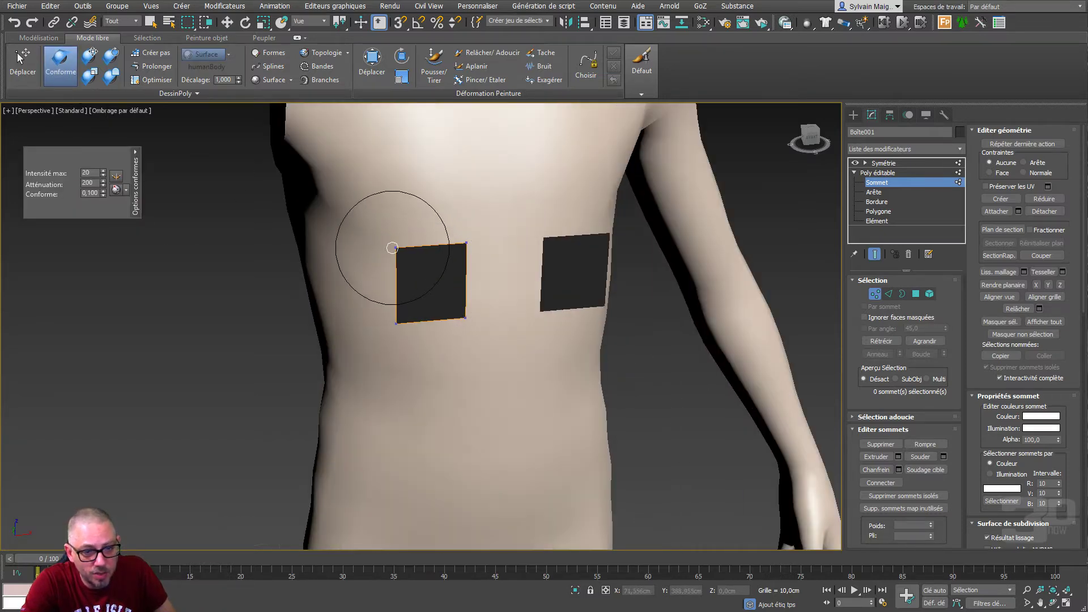
left_click_drag(464, 243, 469, 211)
mouse_move(461, 318)
left_mouse_down()
mouse_move(431, 287)
mouse_move(430, 316)
mouse_move(396, 283)
left_mouse_up()
mouse_move(430, 243)
middle_mouse_down("alt")
mouse_move(517, 218)
mouse_move(495, 178)
mouse_move(400, 190)
mouse_move(436, 218)
mouse_move(431, 226)
middle_mouse_up("alt")
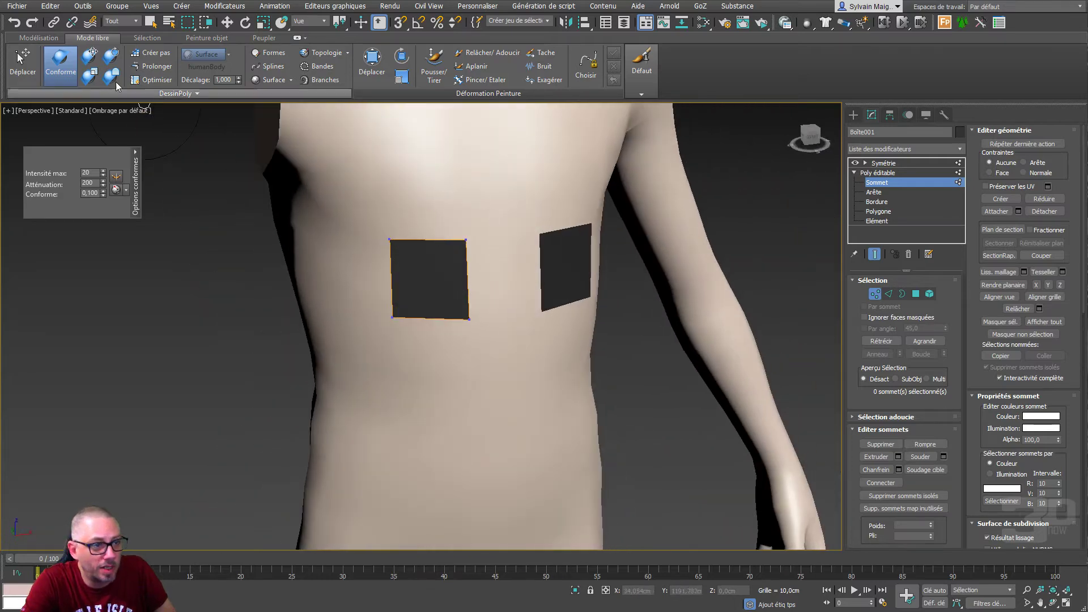
Step: Slide the plane's corner vertices over the torso surface with the Move Conform brush, making the plane slightly narrower
left_click(89, 55)
left_click_drag(461, 206, 457, 255)
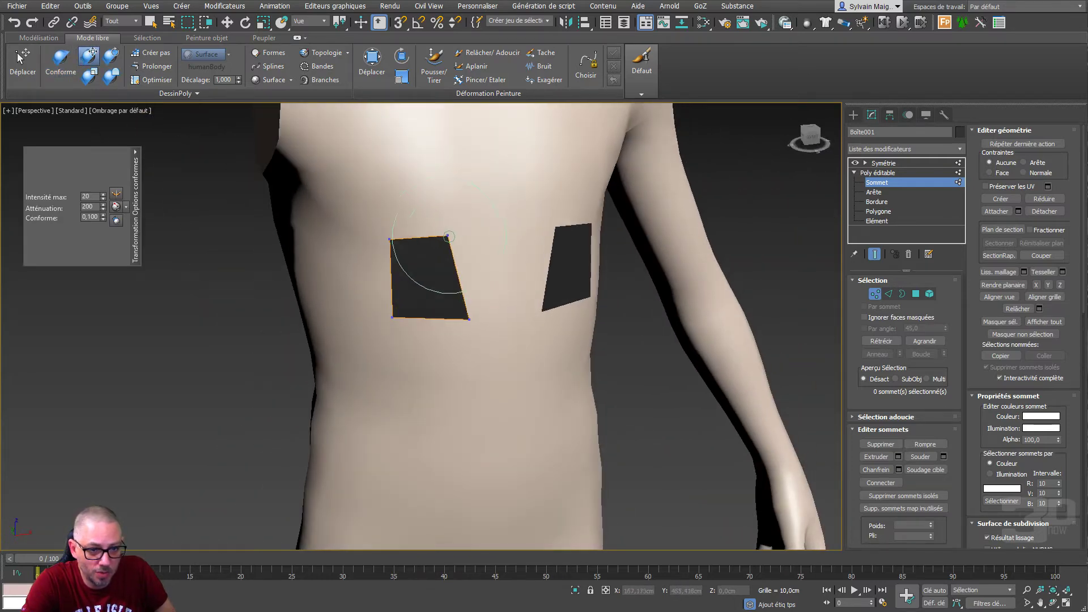
mouse_move(455, 334)
left_mouse_down()
mouse_move(433, 287)
mouse_move(389, 311)
left_mouse_up()
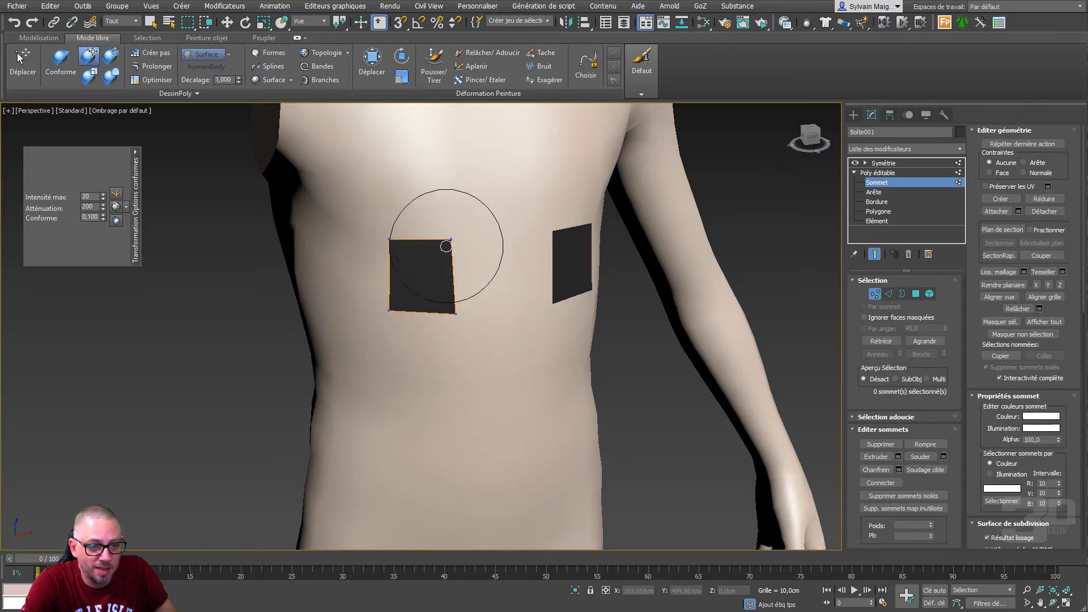
left_click_drag(449, 239, 455, 243)
Step: Resize the Move Conform brush to a full strength of 134 and a falloff of 180
scroll(440, 274, "down", 5)
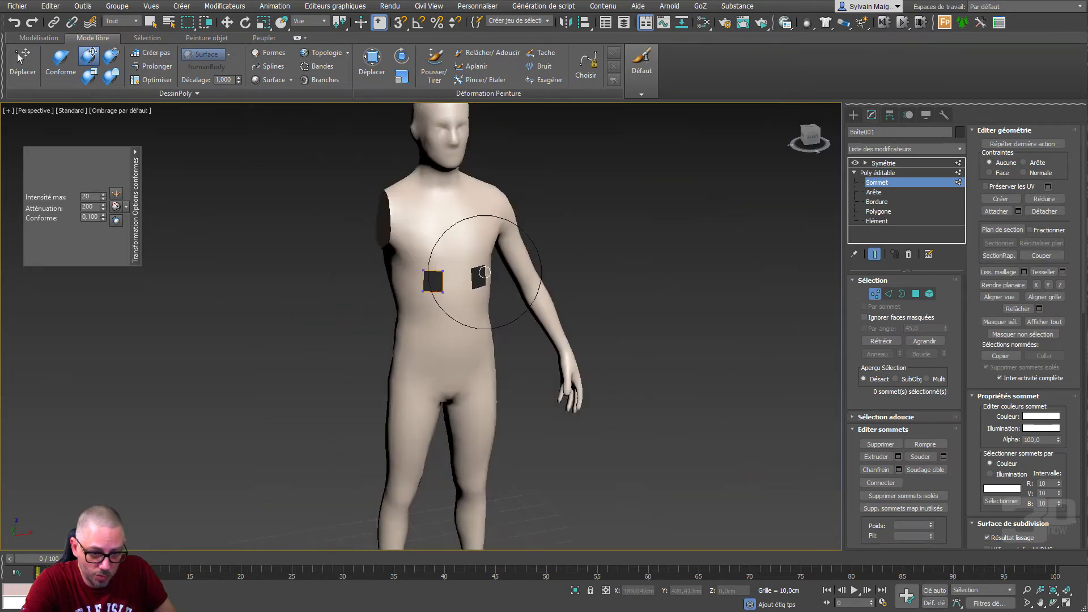
scroll(437, 274, "up", 5)
scroll(437, 273, "down", 6)
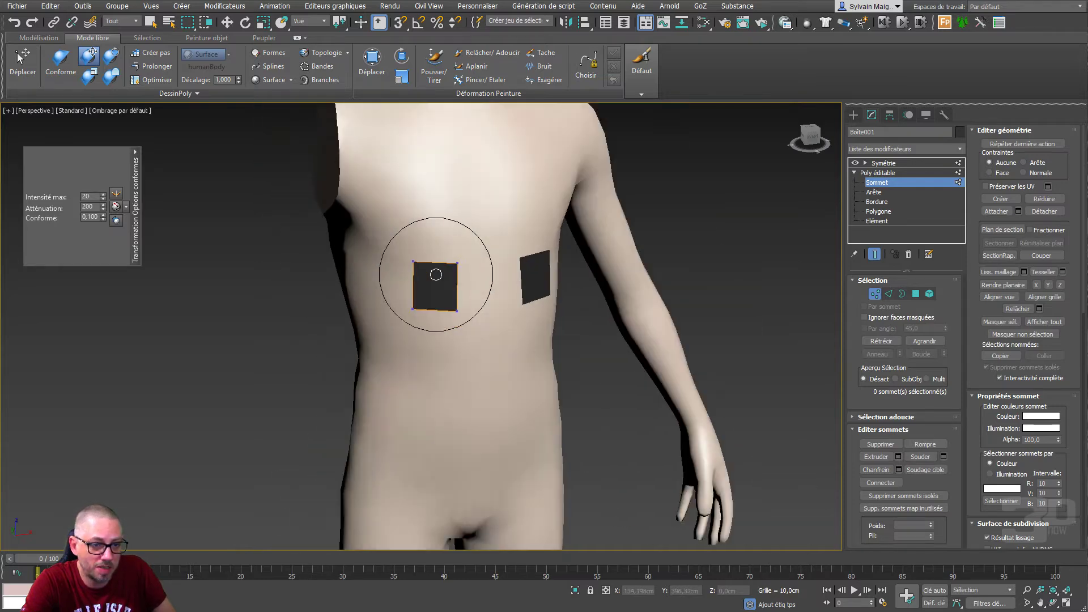
scroll(435, 274, "up", 6)
scroll(435, 275, "down", 6)
scroll(435, 274, "up", 6)
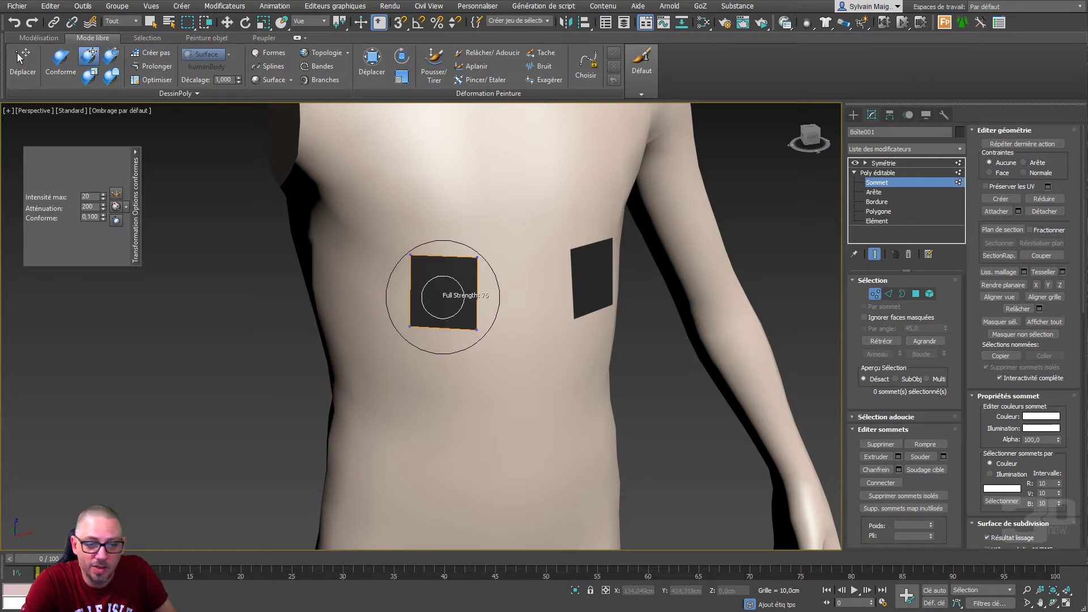
mouse_move(443, 299)
left_mouse_down("ctrl")
mouse_move(443, 253)
mouse_move(443, 311)
left_mouse_up("ctrl")
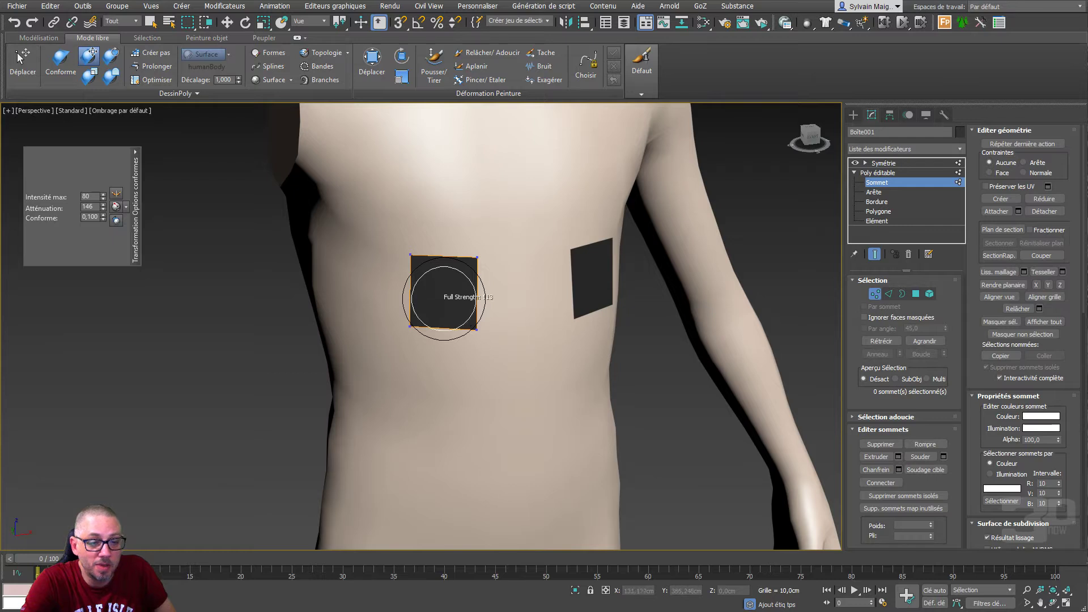
left_click_drag(447, 308, 447, 300, "ctrl")
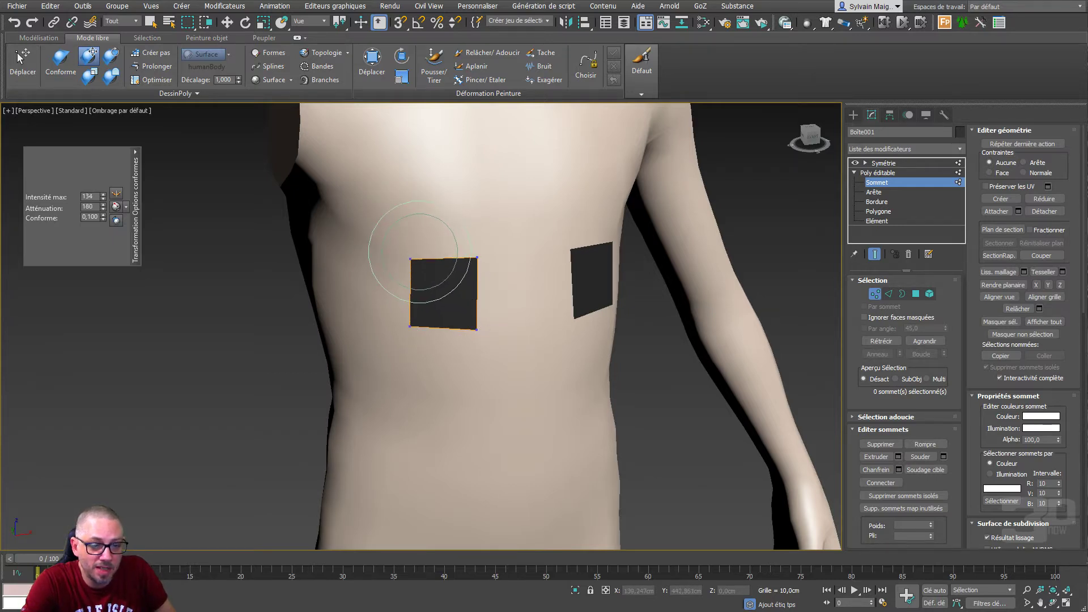
Step: Nudge the plane's vertices along the torso with the resized Move Conform brush, then return to the Move tool
scroll(422, 264, "down", 2)
mouse_move(444, 253)
left_mouse_down()
mouse_move(453, 255)
mouse_move(441, 256)
left_mouse_up()
scroll(441, 257, "down", 3)
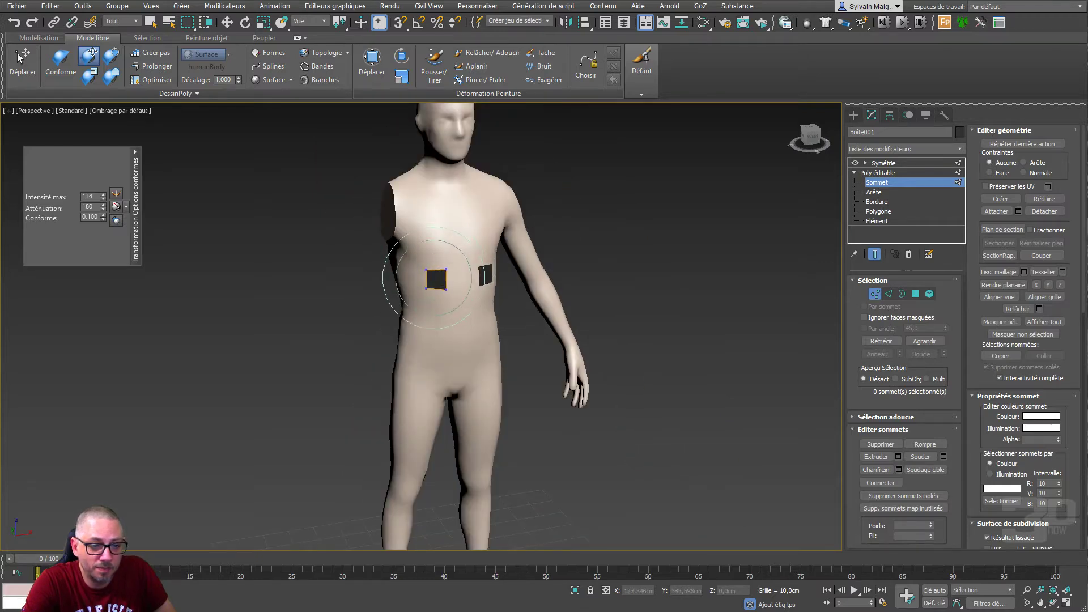
scroll(436, 271, "up", 4)
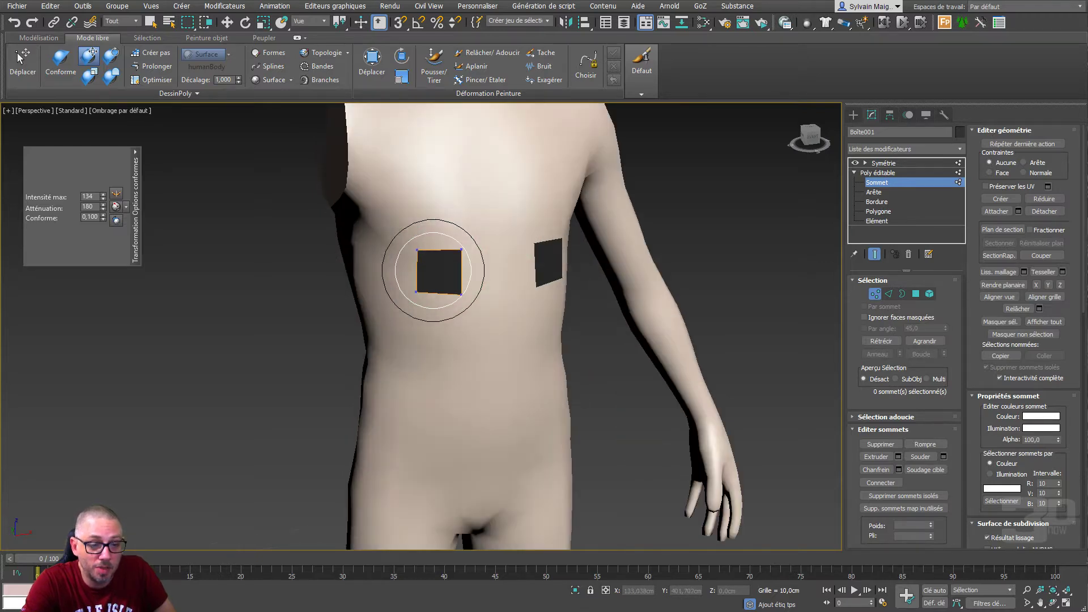
left_click_drag(412, 242, 408, 240)
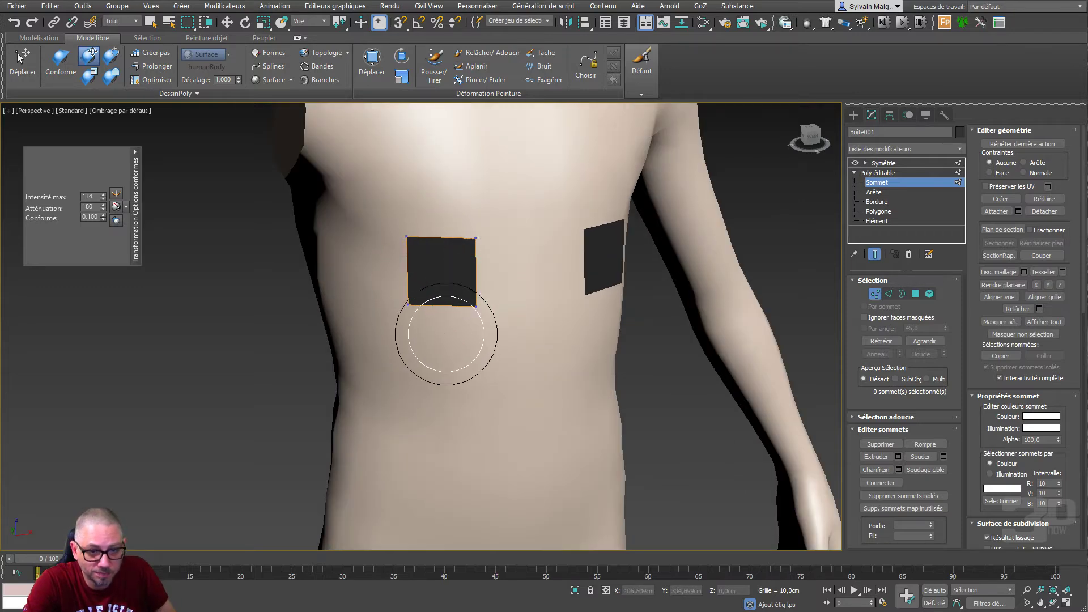
scroll(434, 340, "down", 3)
mouse_move(500, 342)
middle_mouse_down("alt")
mouse_move(478, 294)
mouse_move(502, 335)
mouse_move(498, 321)
middle_mouse_up("alt")
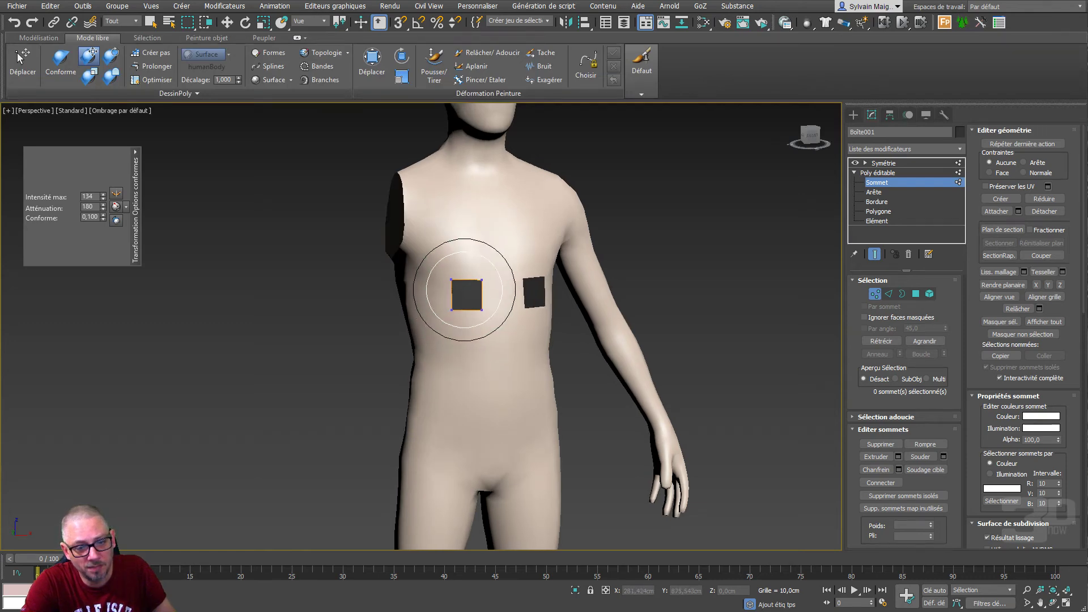
mouse_move(462, 284)
middle_mouse_down("alt")
mouse_move(529, 366)
mouse_move(583, 352)
mouse_move(505, 328)
middle_mouse_up("alt")
key("w")
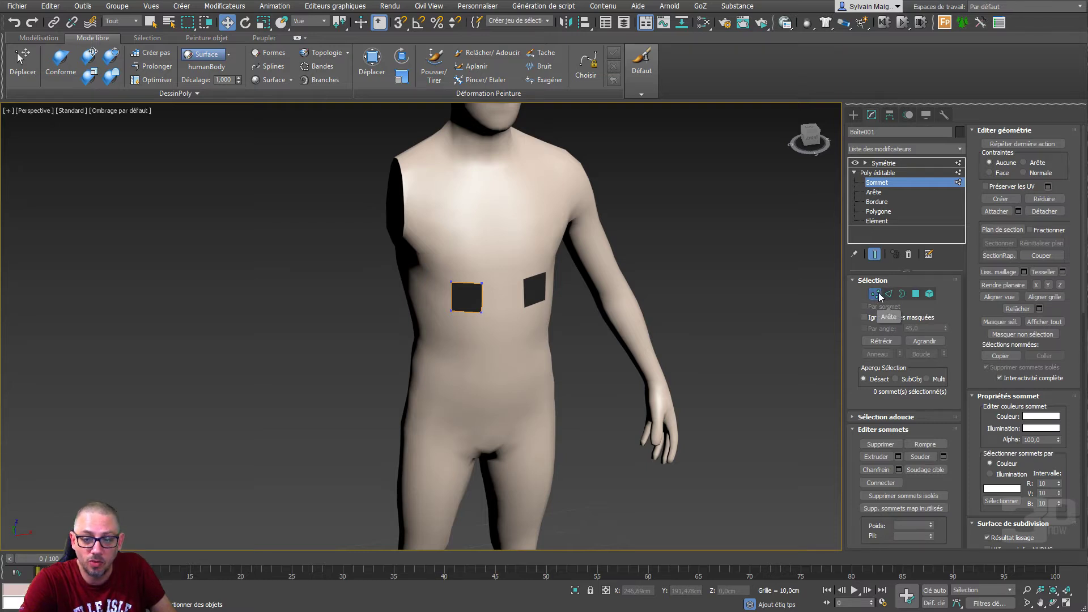
Step: Collapse the Editable Poly sub-levels and shorten the modifier stack list to give the rollouts more room
left_click(853, 172)
left_click_drag(906, 270, 905, 205)
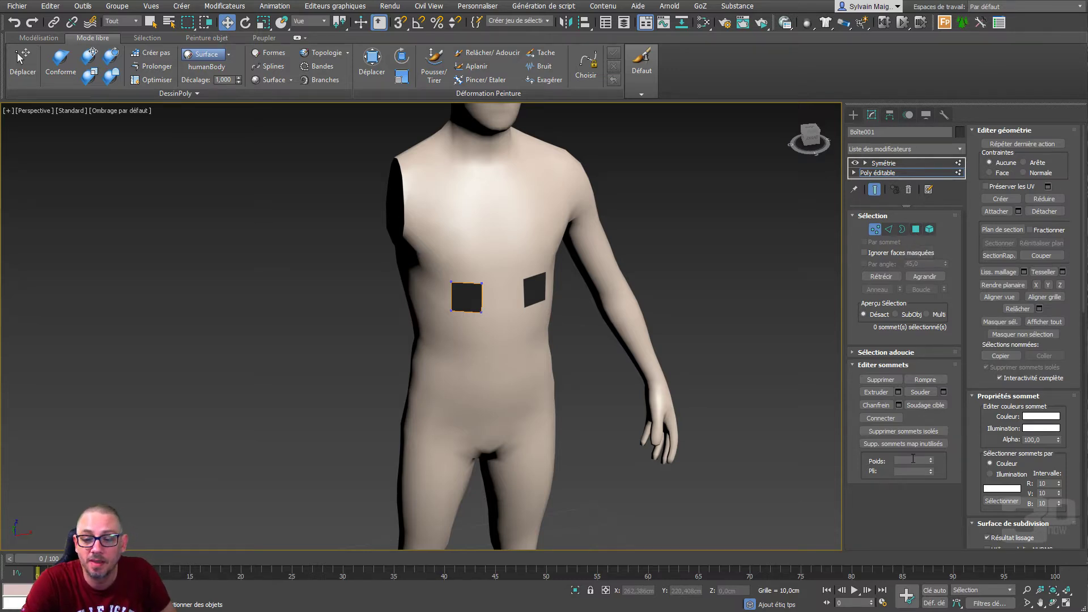
scroll(1003, 378, "down", 3)
scroll(1009, 376, "down", 10)
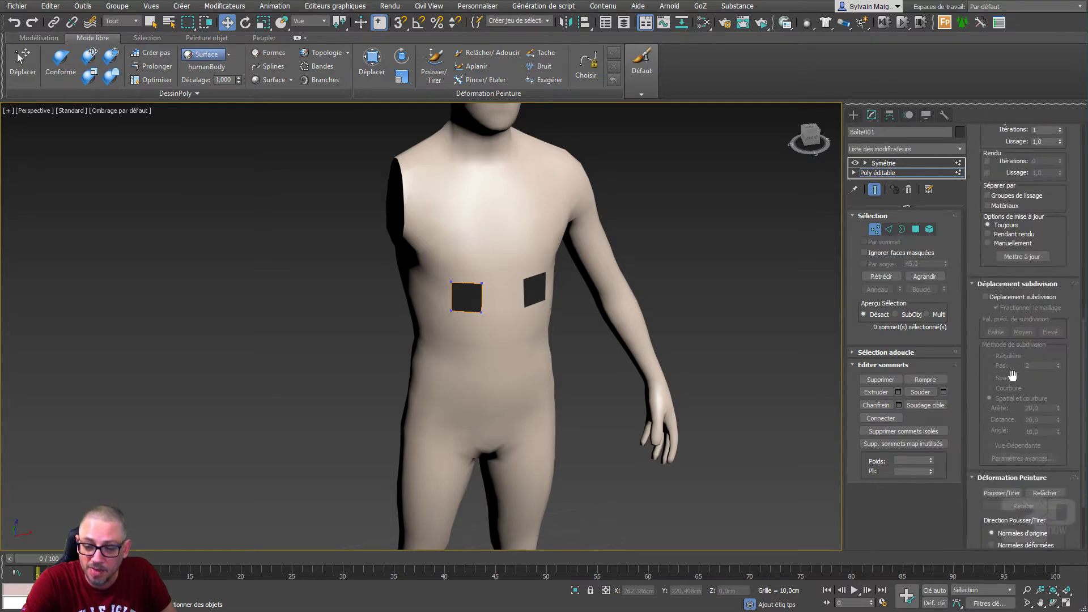
scroll(1018, 412, "up", 8)
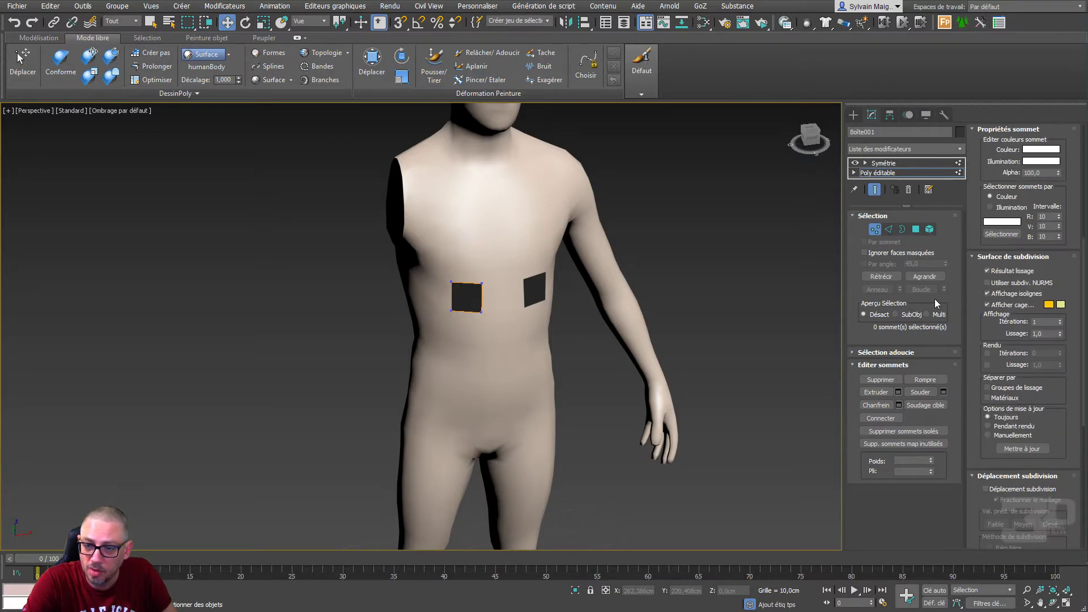
left_click(916, 229)
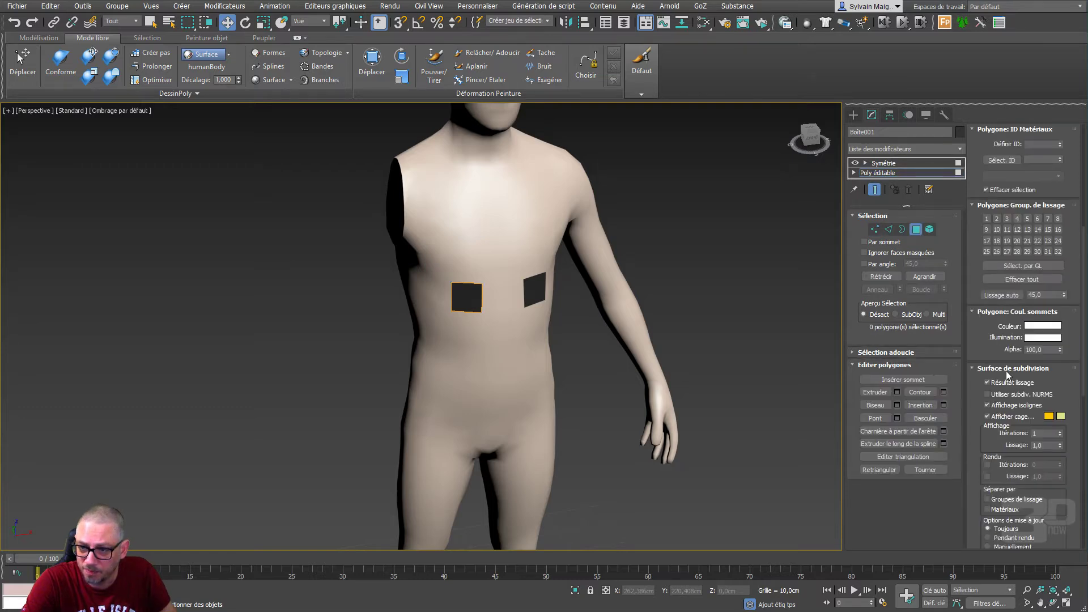
left_click(875, 229)
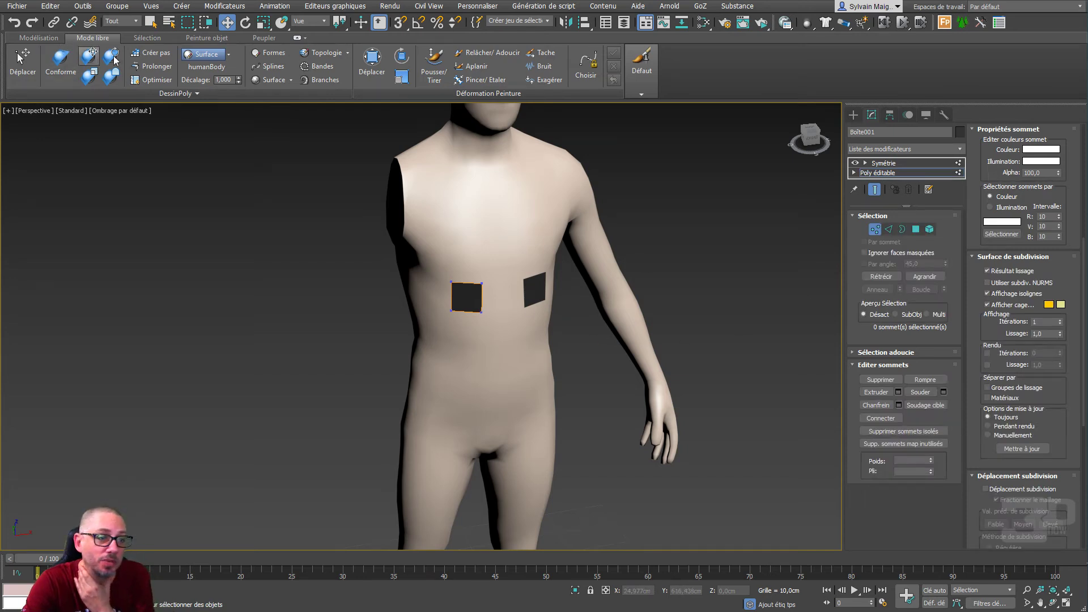
left_click(61, 60)
right_click(401, 249)
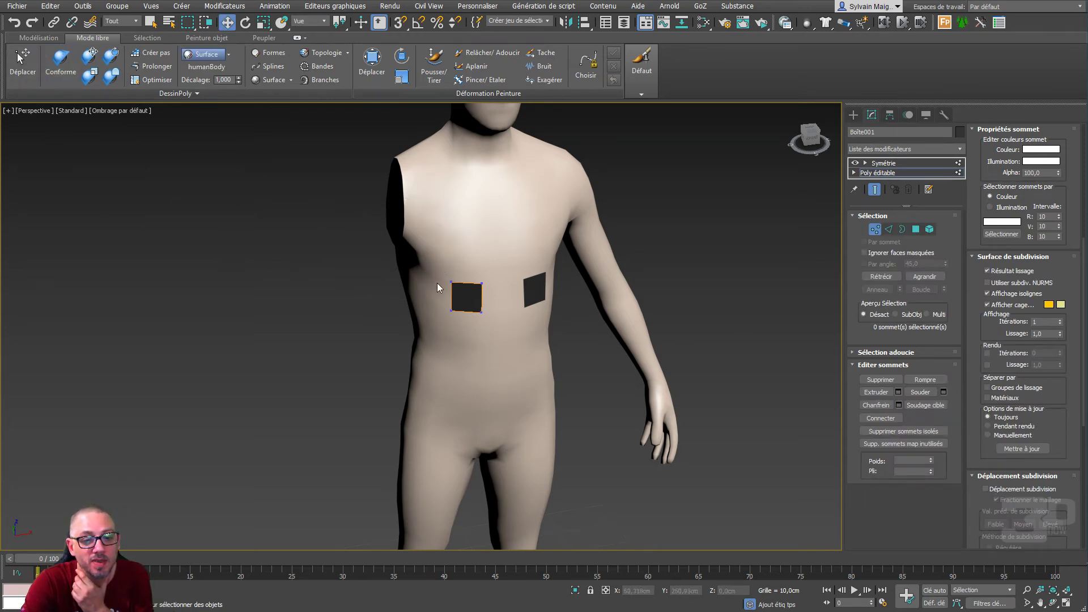
left_click(452, 282)
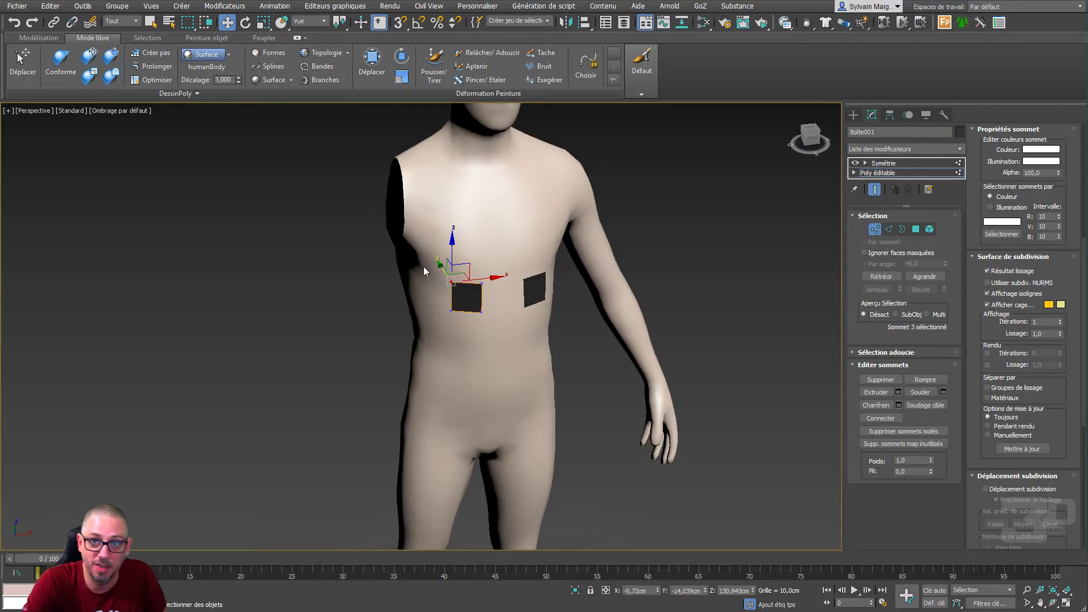
left_click(521, 347)
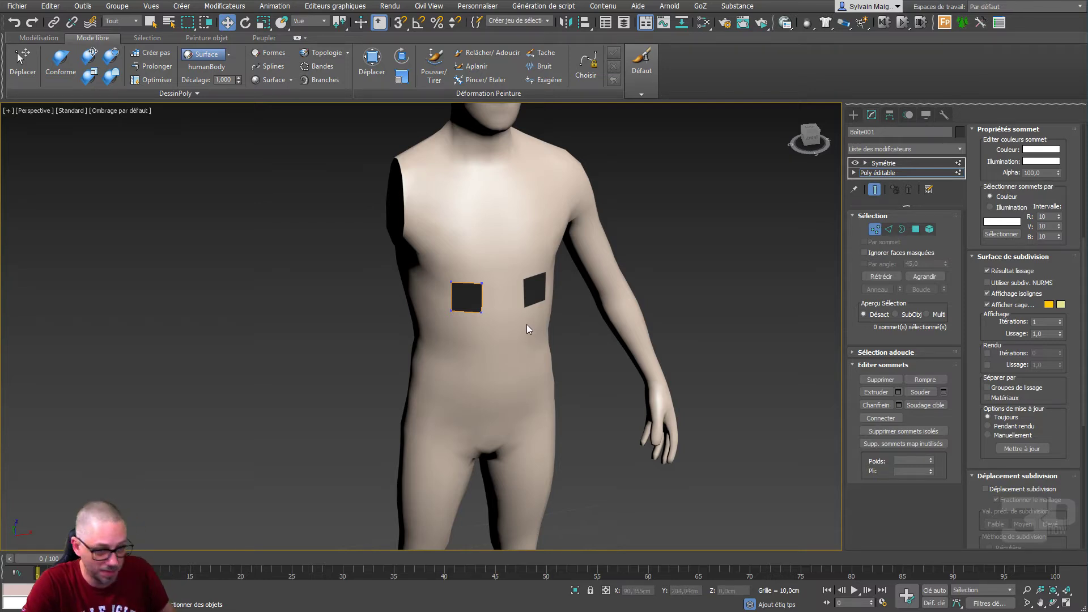
Step: Try the Extend tool on the plane's lower outer corner vertex to pull out a new polygon, and undo it
left_click(156, 67)
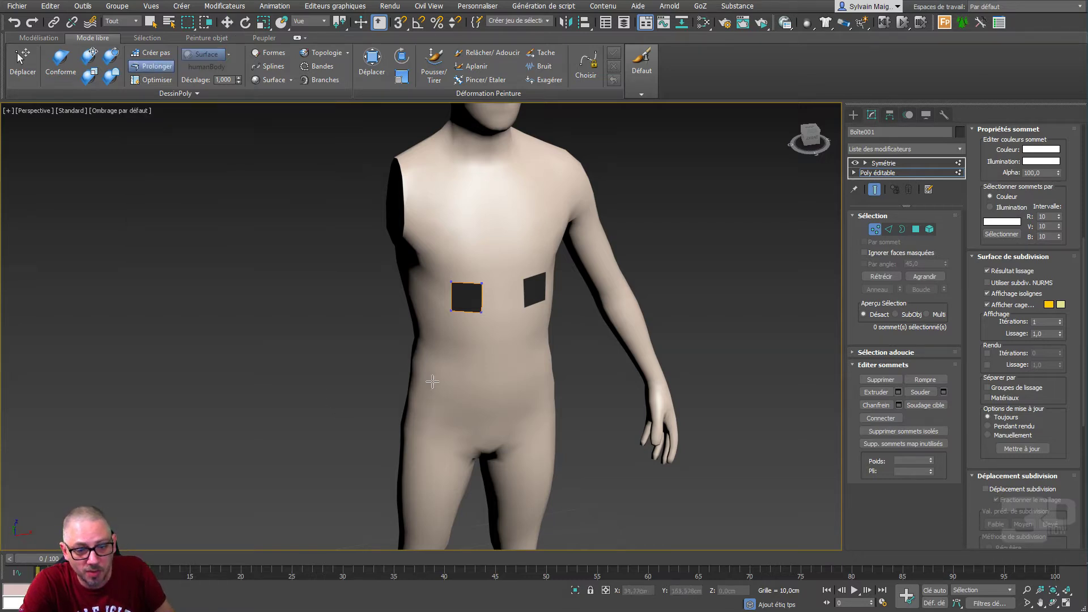
left_click(171, 68)
scroll(492, 313, "up", 5)
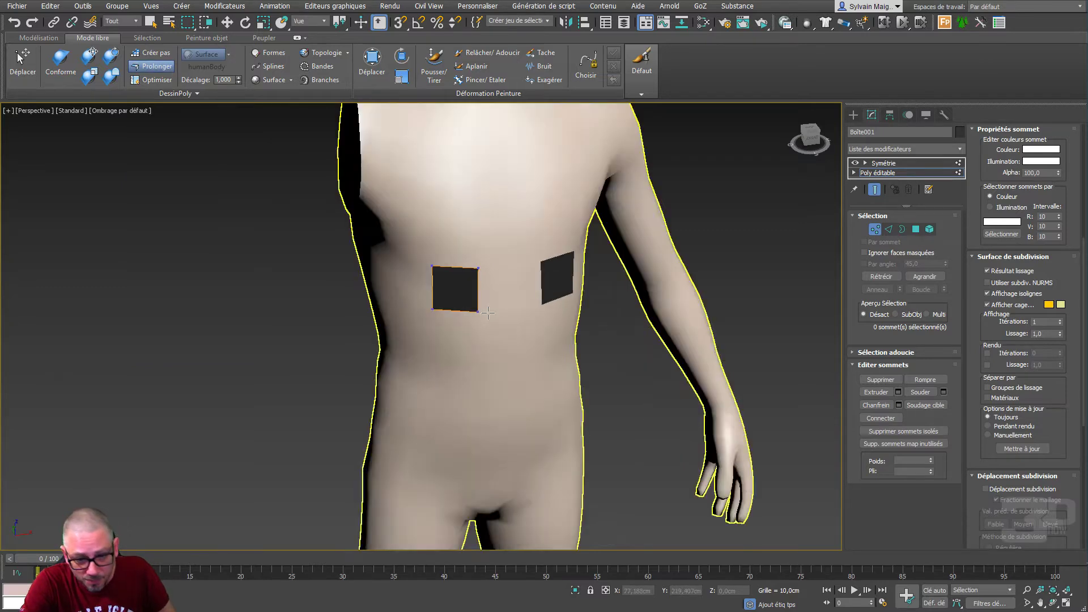
middle_click_drag(452, 342, 452, 301, "alt")
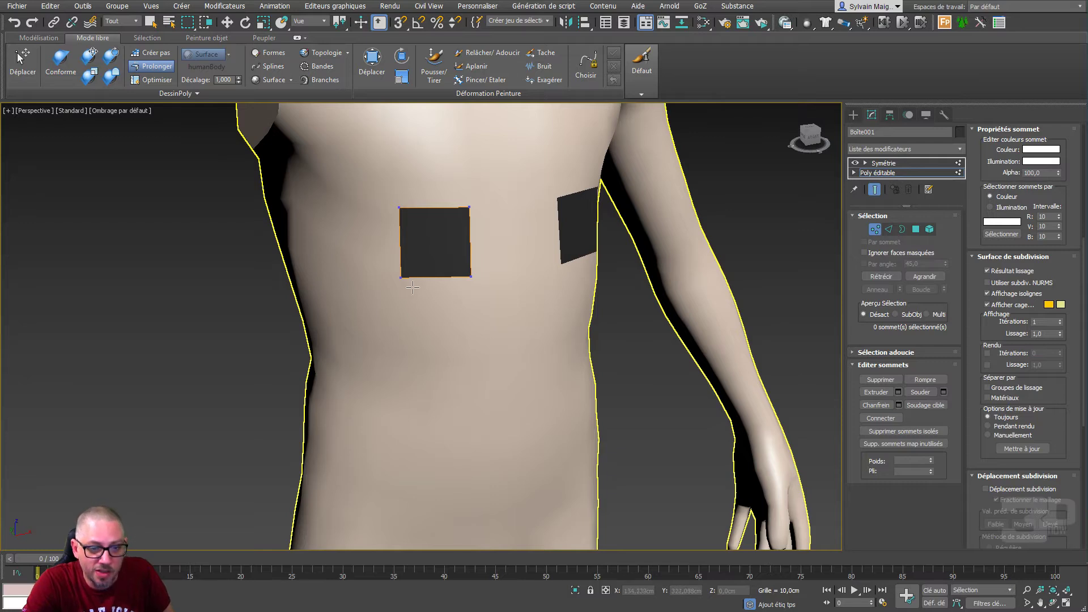
left_click_drag(400, 276, 366, 320)
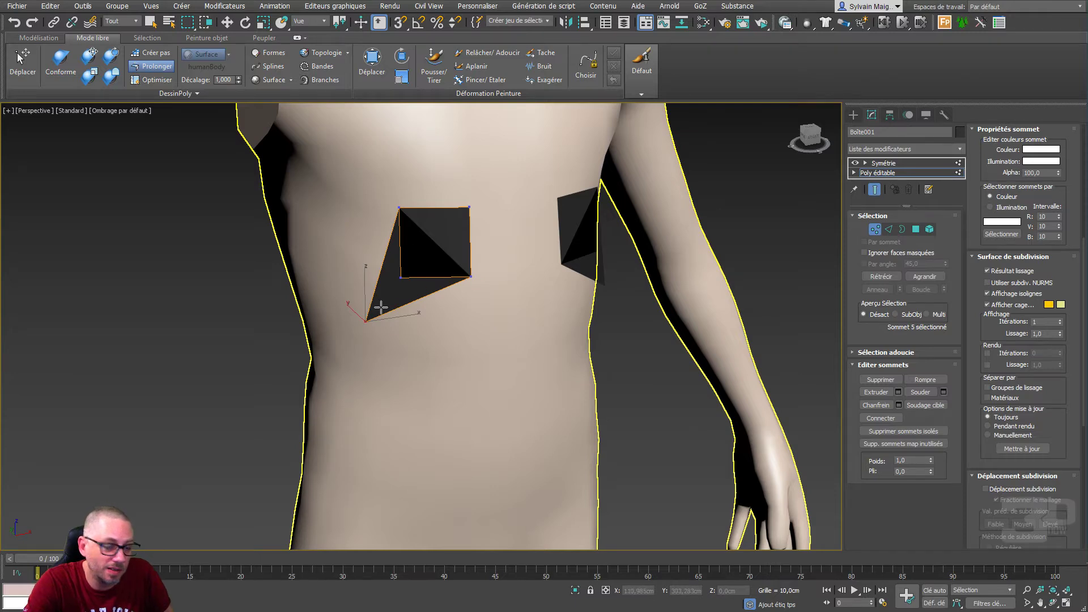
right_click(392, 324)
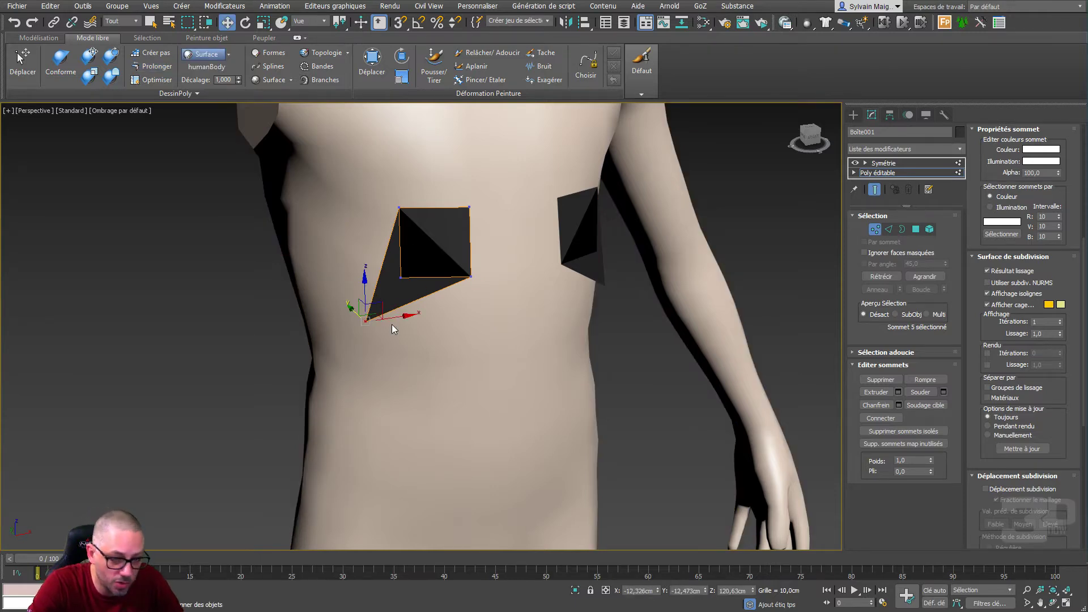
key("ctrl+z")
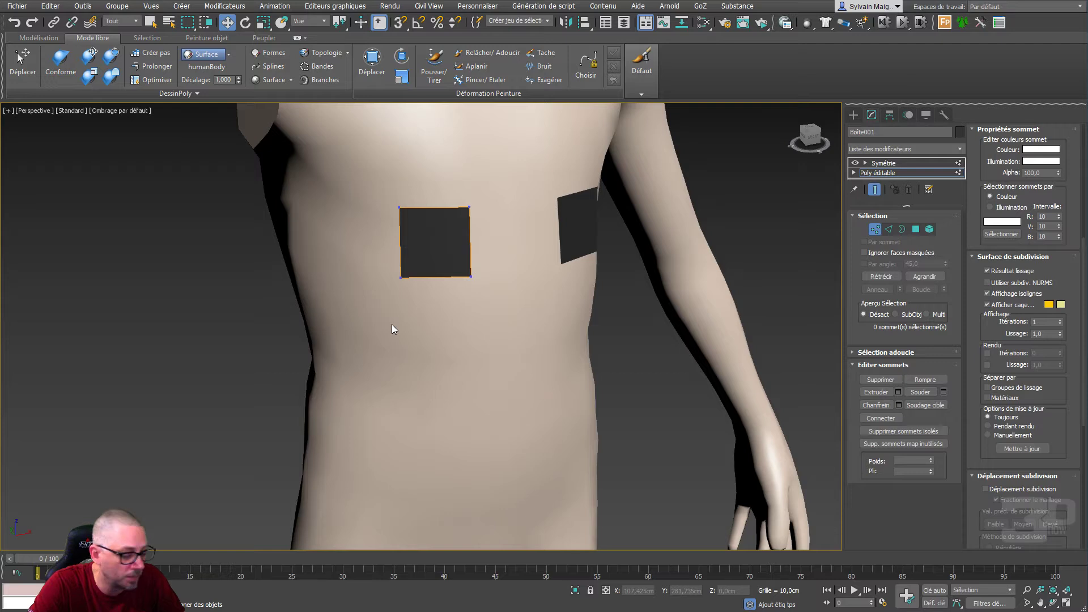
Step: Try extending the plane's whole lower edge downward into a new polygon with the Extend tool, and undo it
left_click(151, 66)
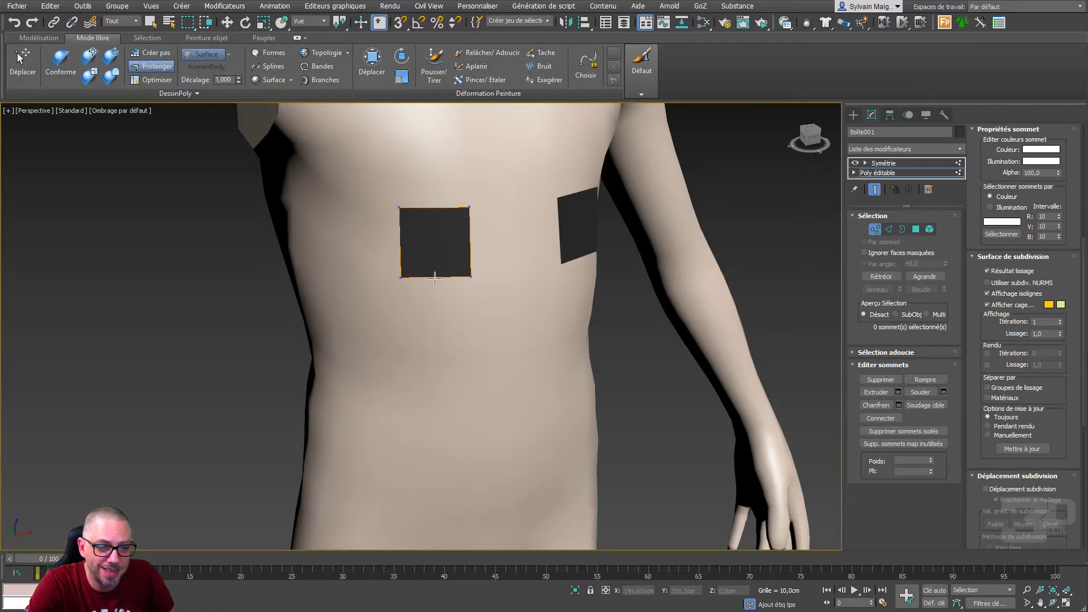
left_click_drag(434, 278, 439, 340, "shift")
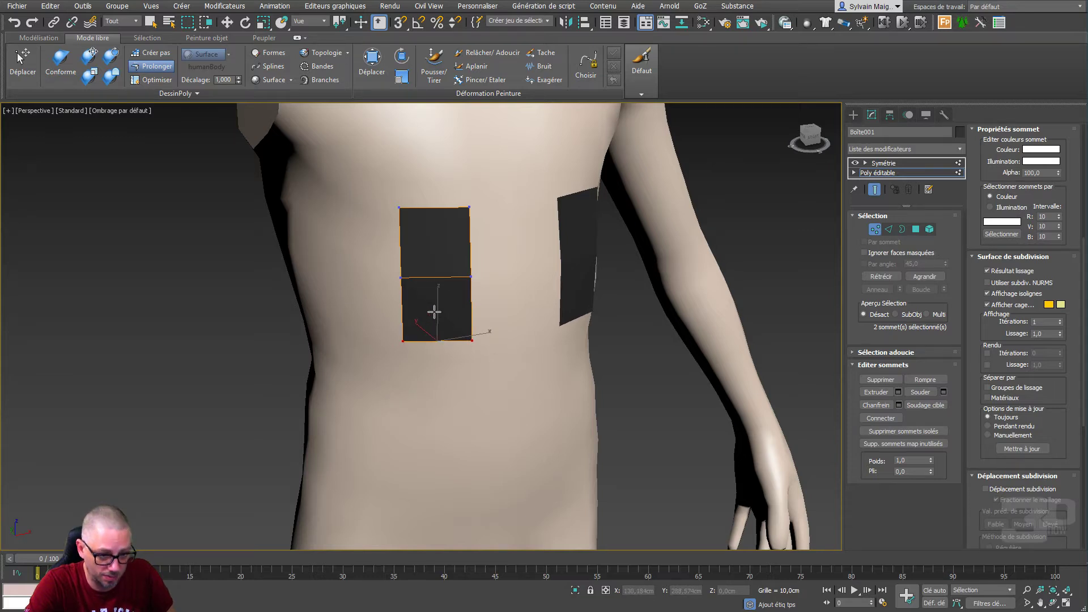
key("ctrl+z")
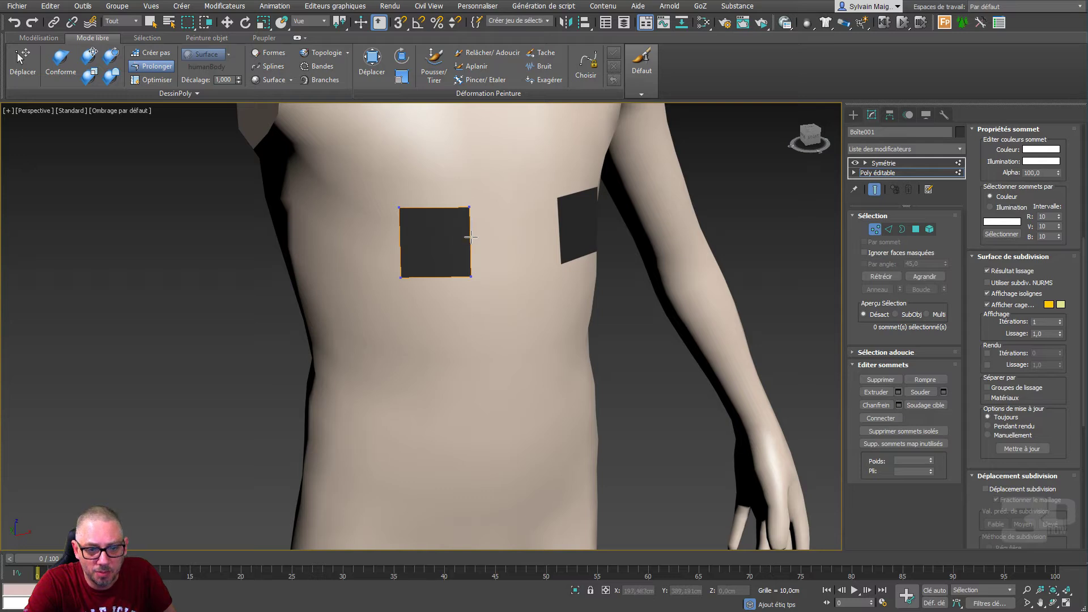
Step: Extend the plane's inner edge toward the chest's midline as a new polygon and adjust its lower inner vertex
left_click_drag(471, 236, 513, 241)
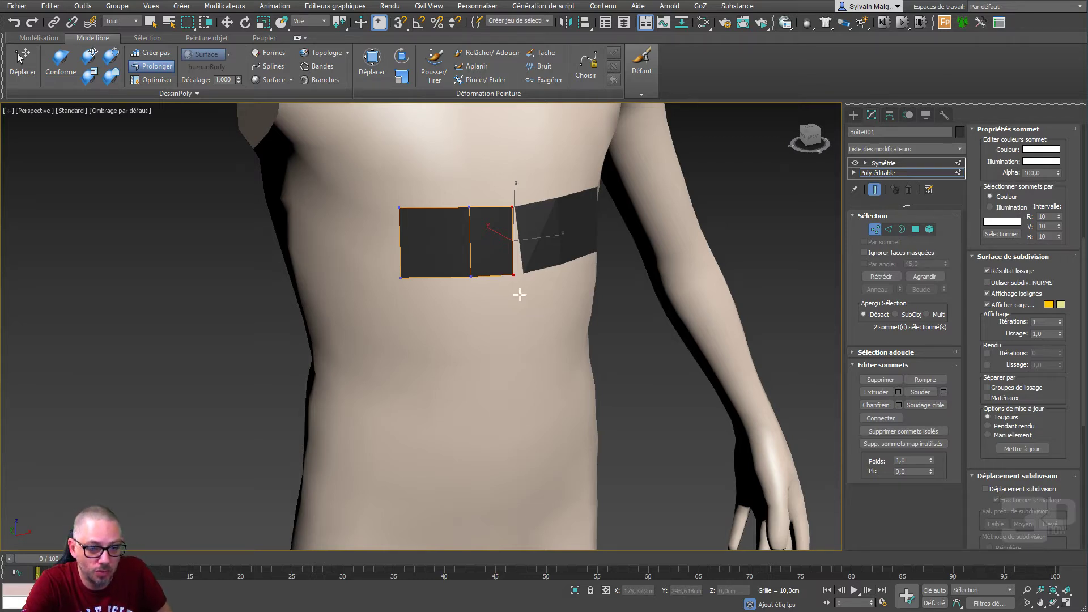
left_click(508, 275)
left_click_drag(511, 276, 515, 273)
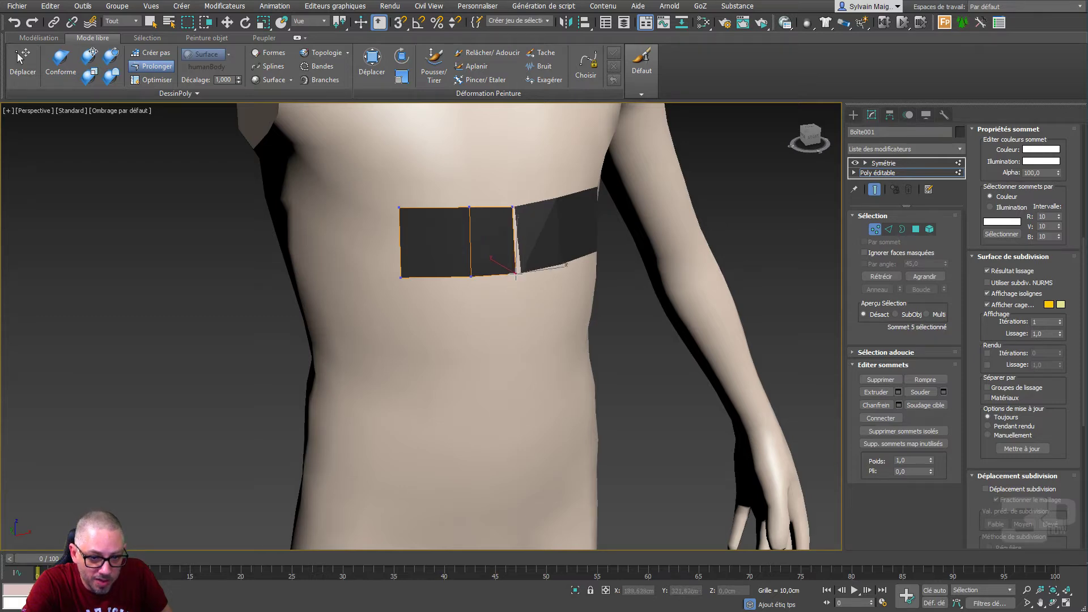
Step: Reposition the vertices of the two front polygons on the torso to even out the strip's upper and lower edges
left_click(511, 208)
left_click_drag(512, 208, 464, 210)
left_click(471, 277)
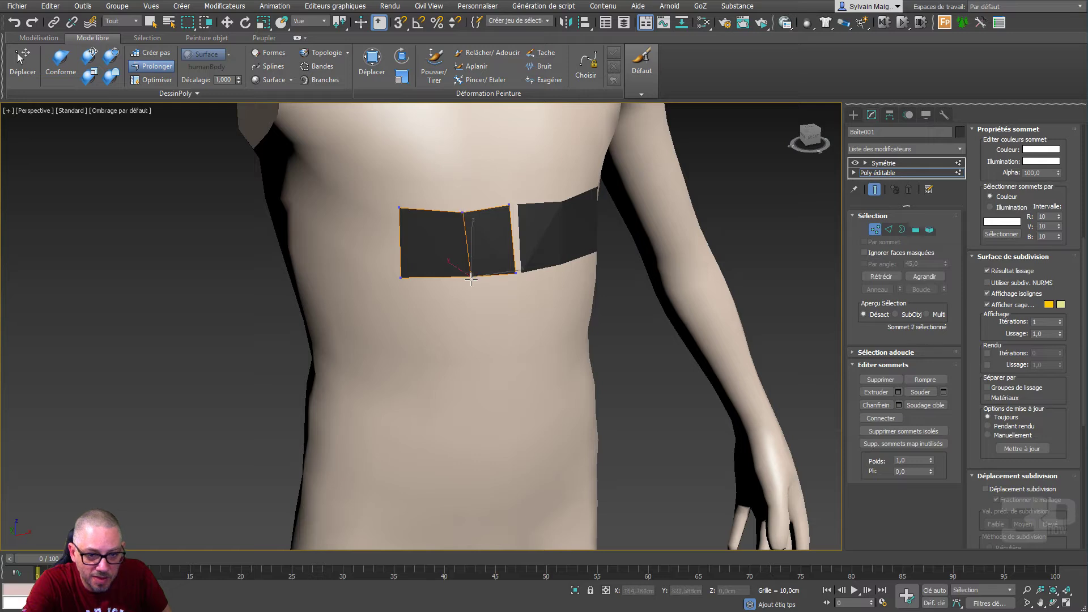
left_click_drag(471, 277, 464, 278)
left_click(400, 208)
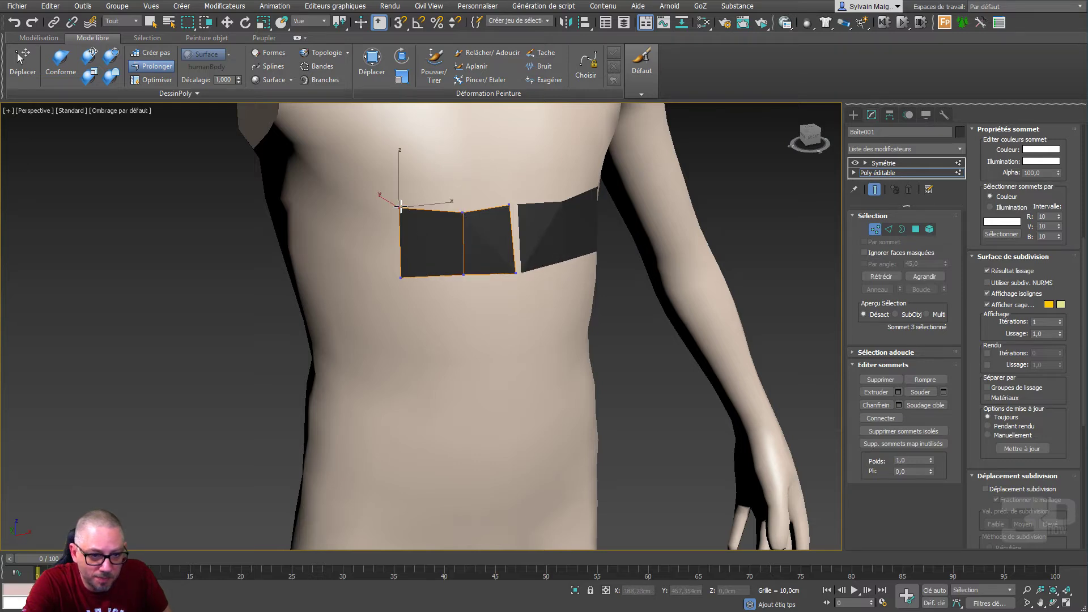
left_click_drag(399, 208, 404, 213)
left_click_drag(400, 278, 404, 276)
left_click(509, 205)
left_click_drag(508, 205, 506, 213)
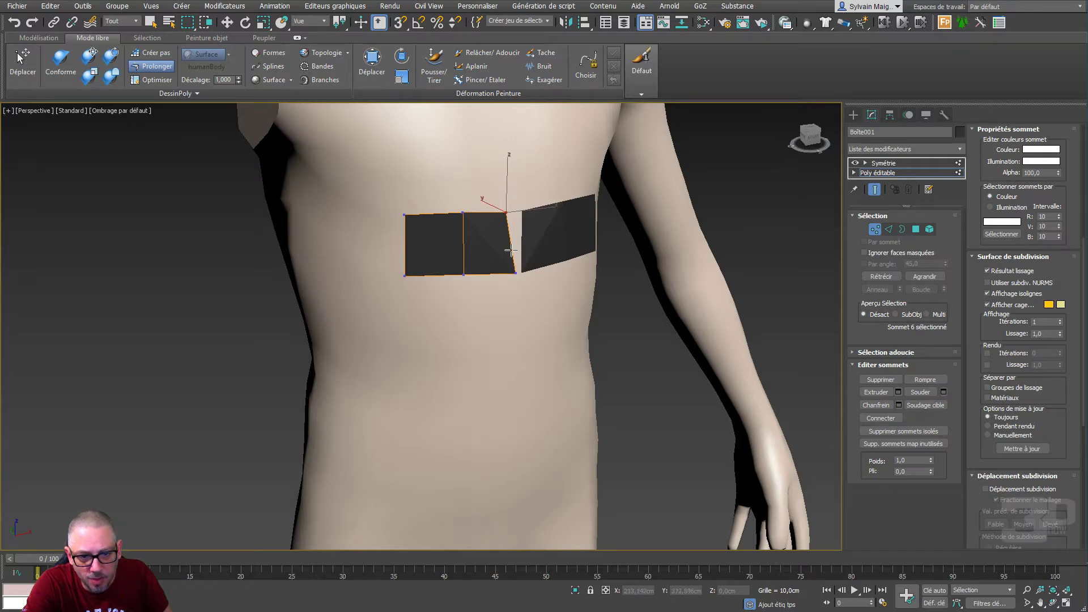
left_click_drag(515, 273, 510, 276)
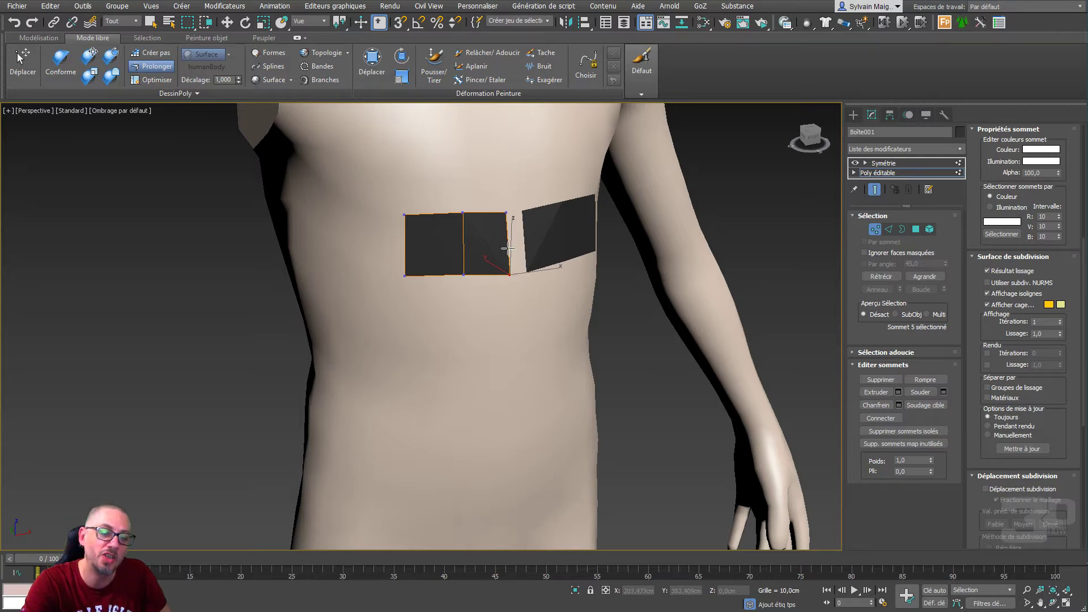
Step: Extend the strip's outer edge repeatedly around the side of the torso below the armpit, adding three polygons
middle_click_drag(437, 315, 460, 285, "alt")
left_click_drag(464, 273, 407, 294, "shift")
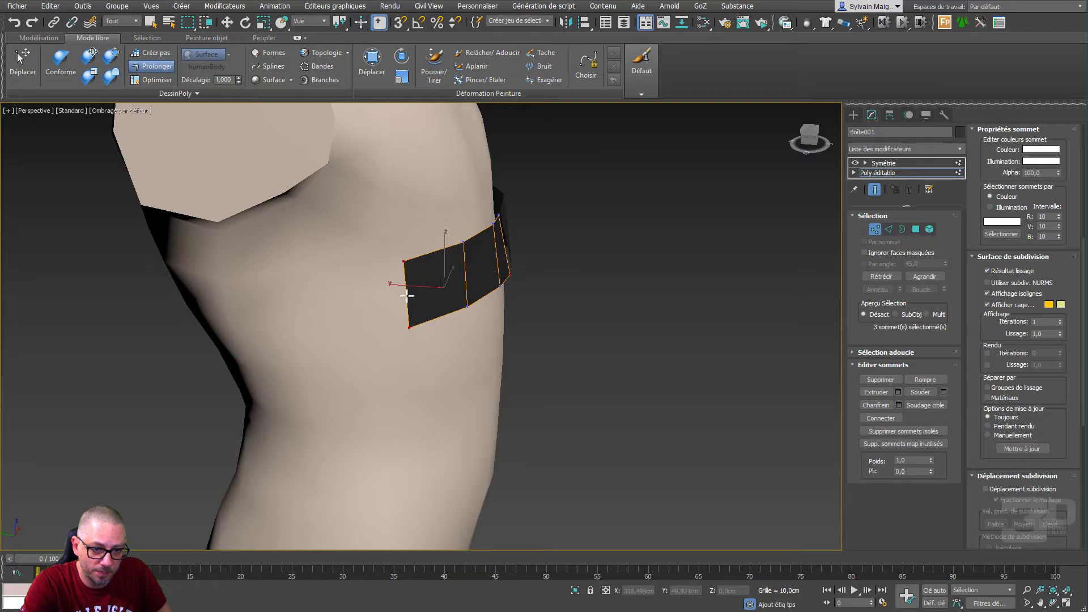
middle_click_drag(481, 326, 395, 306, "alt")
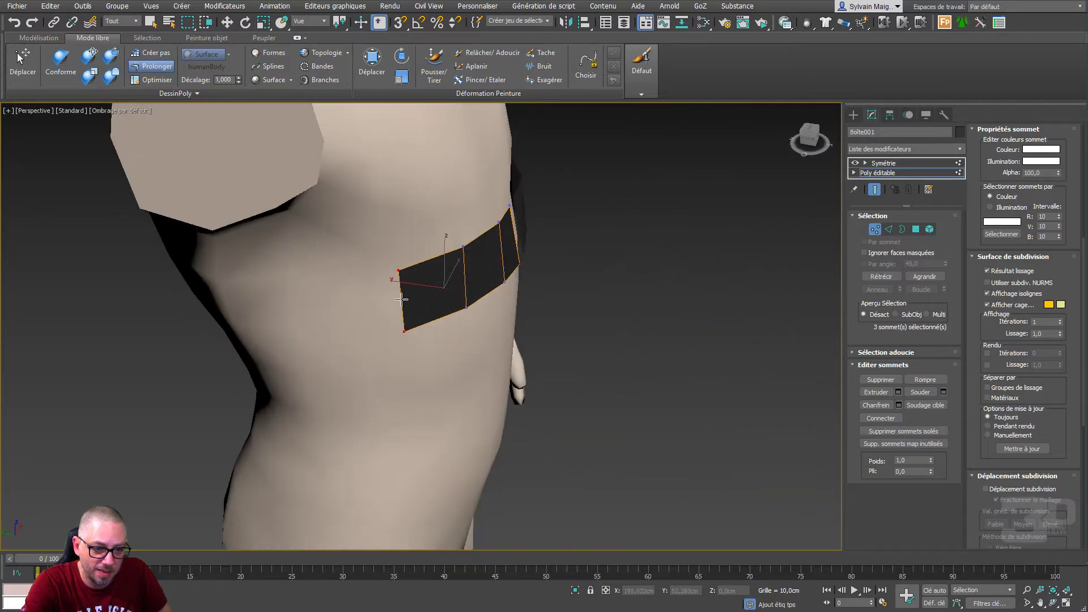
left_click_drag(401, 300, 328, 304, "shift")
middle_click_drag(327, 304, 346, 266, "alt")
middle_click_drag(323, 321, 406, 280, "alt")
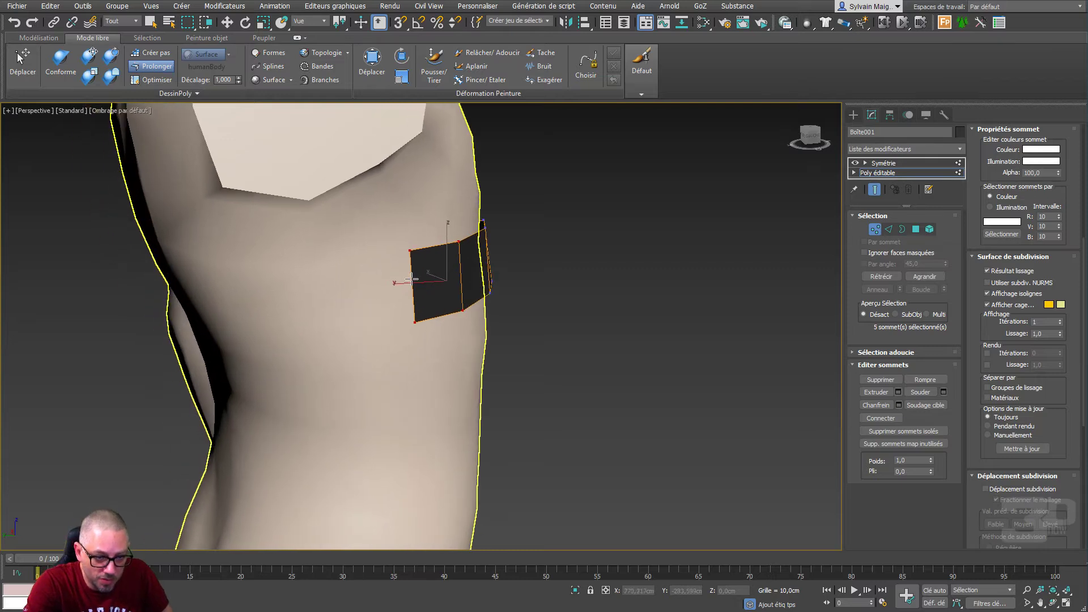
left_click_drag(409, 281, 326, 301, "shift")
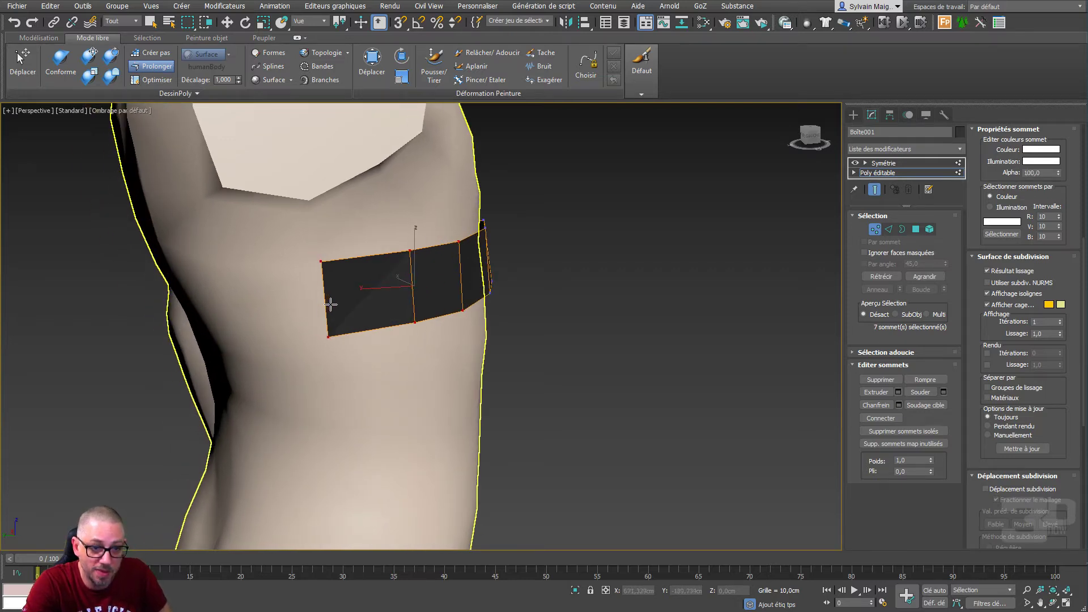
Step: Continue extending the strip's end edge across the back to the symmetry line
middle_click_drag(331, 305, 410, 298, "alt")
left_click_drag(411, 298, 160, 338, "shift")
left_click_drag(154, 319, 129, 319, "shift")
middle_click_drag(198, 320, 231, 309, "alt")
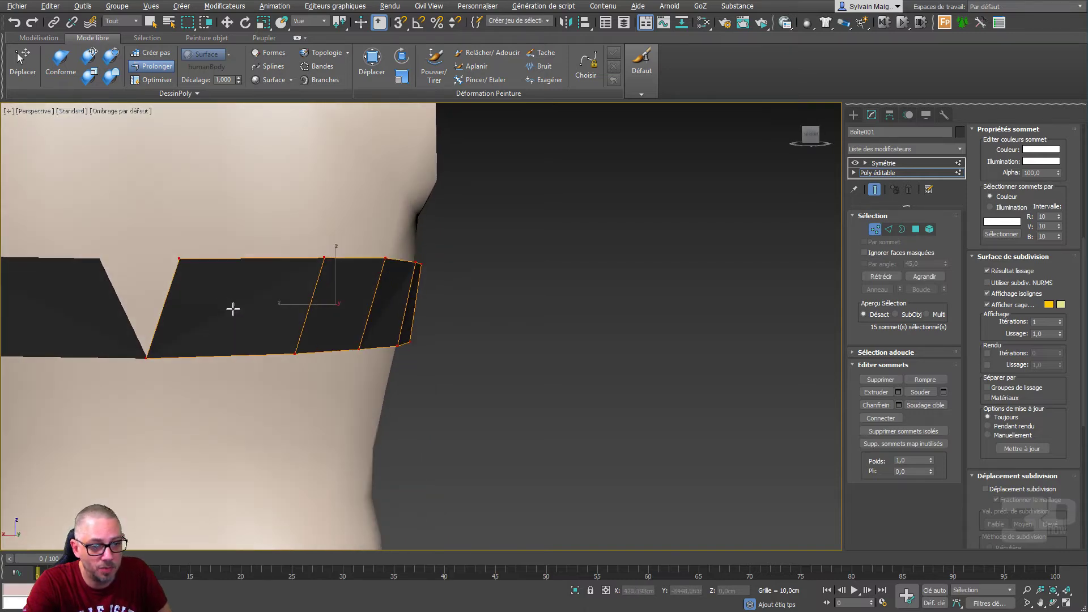
Step: Move the strip's upper end vertex to the back's midline and straighten the neighbouring vertical edges on the back
left_click(182, 250)
left_click_drag(182, 250, 139, 262)
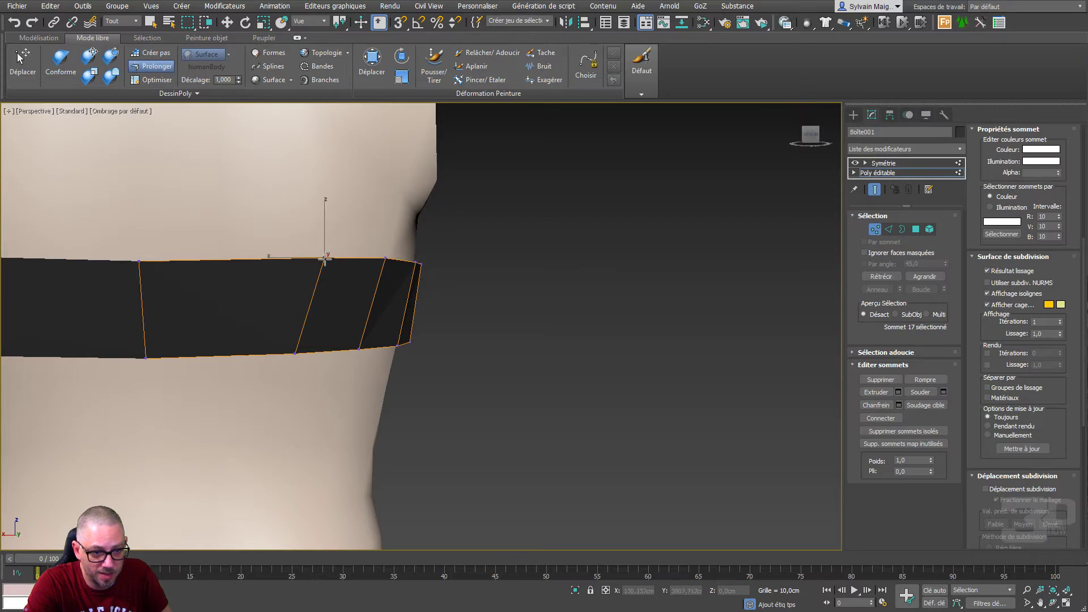
left_click_drag(325, 259, 301, 259)
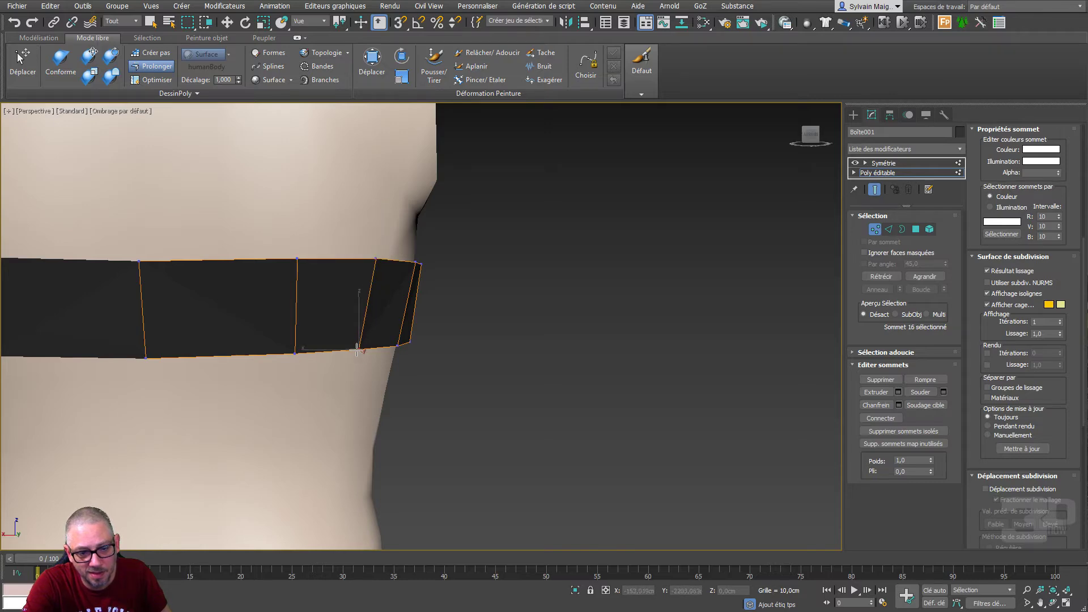
left_click_drag(356, 351, 368, 355)
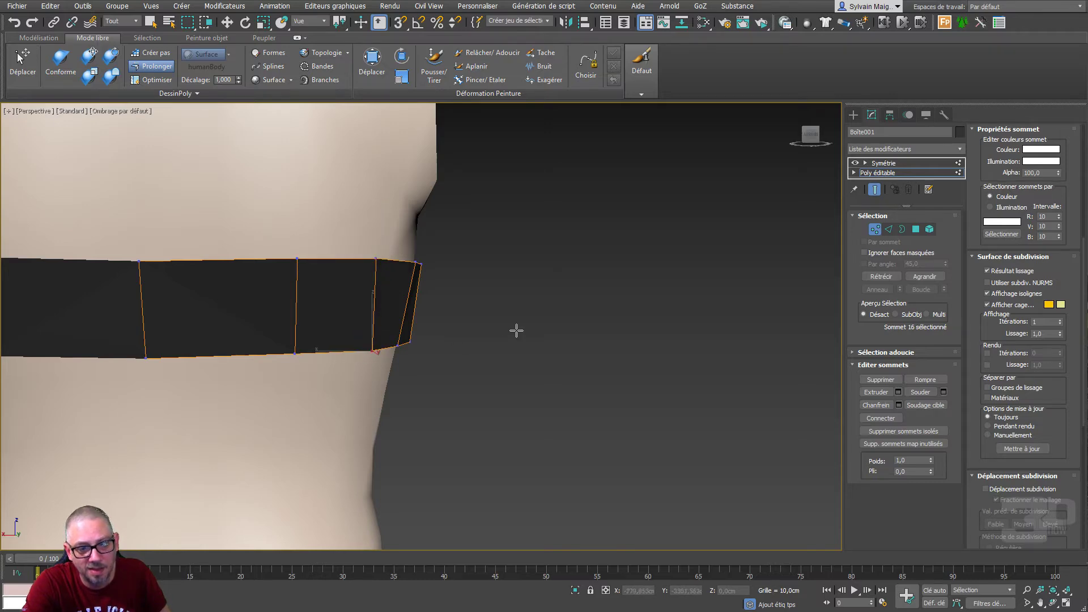
Step: Reposition the strip's vertices around the side below the armpit to even out the polygon widths and straighten the vertical edges
middle_click_drag(516, 330, 370, 348, "alt")
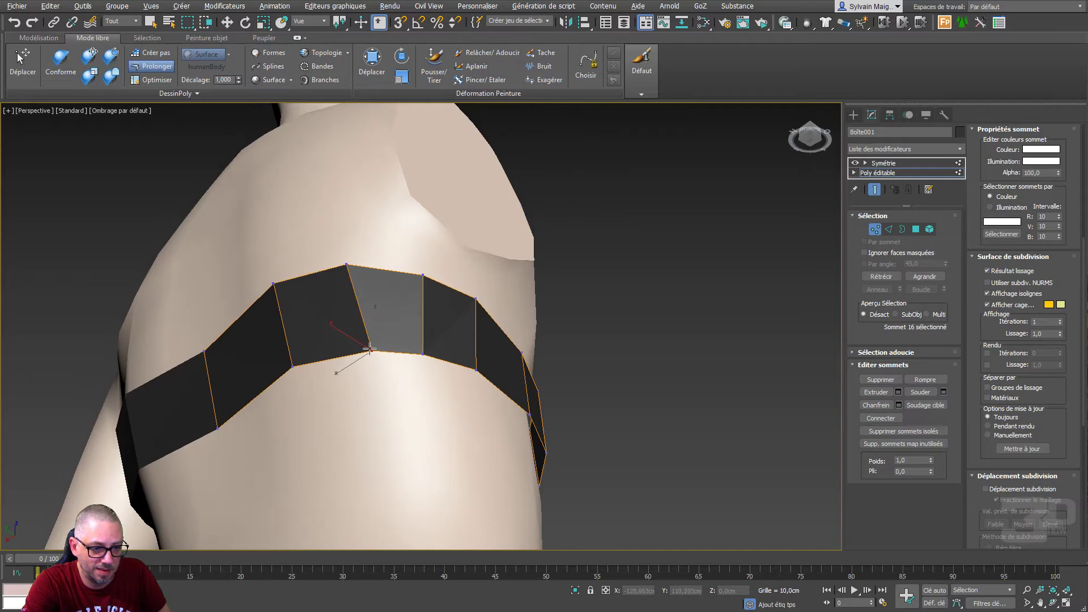
left_click_drag(373, 353, 366, 346)
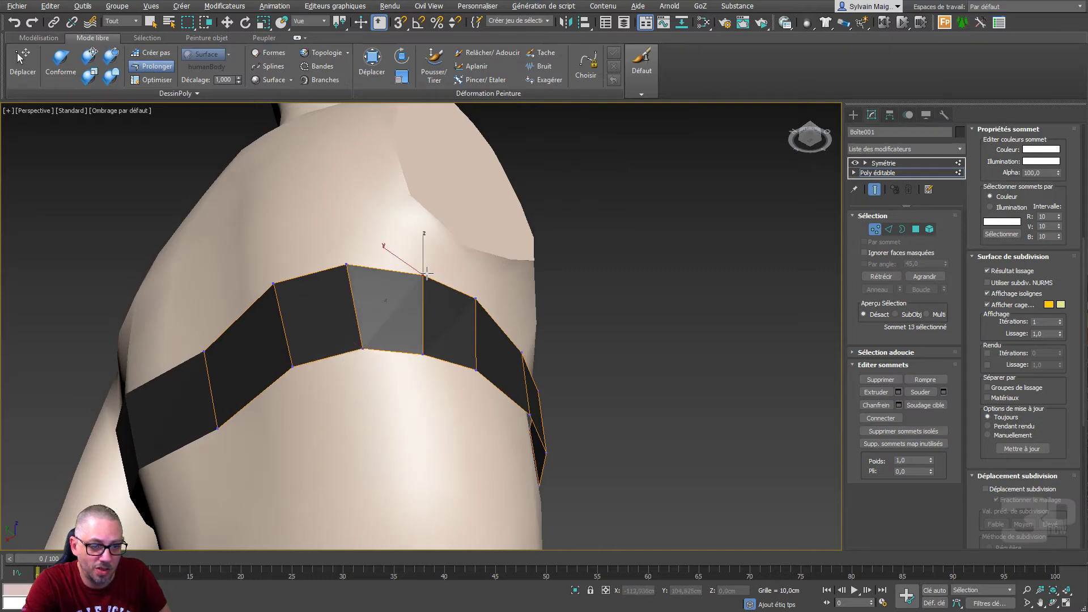
middle_click_drag(433, 308, 432, 386, "alt")
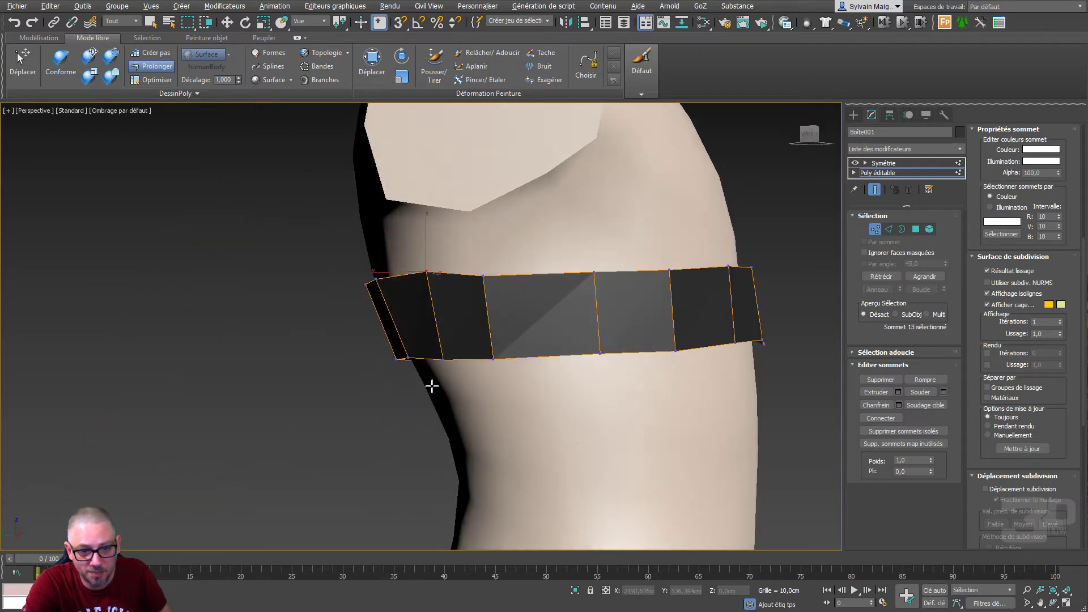
left_click_drag(482, 276, 508, 271)
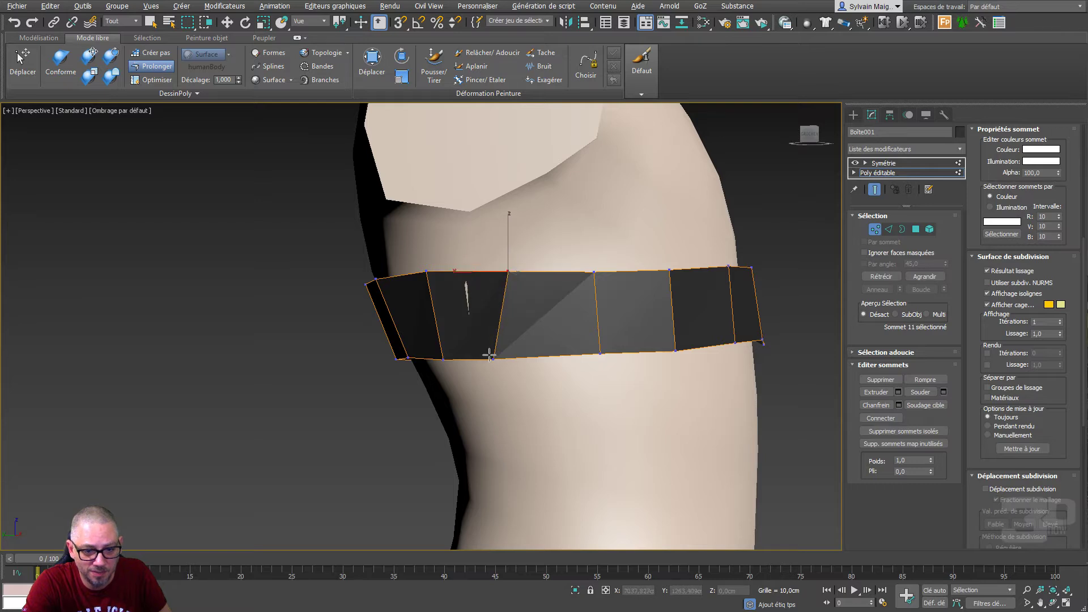
left_click_drag(493, 359, 514, 360)
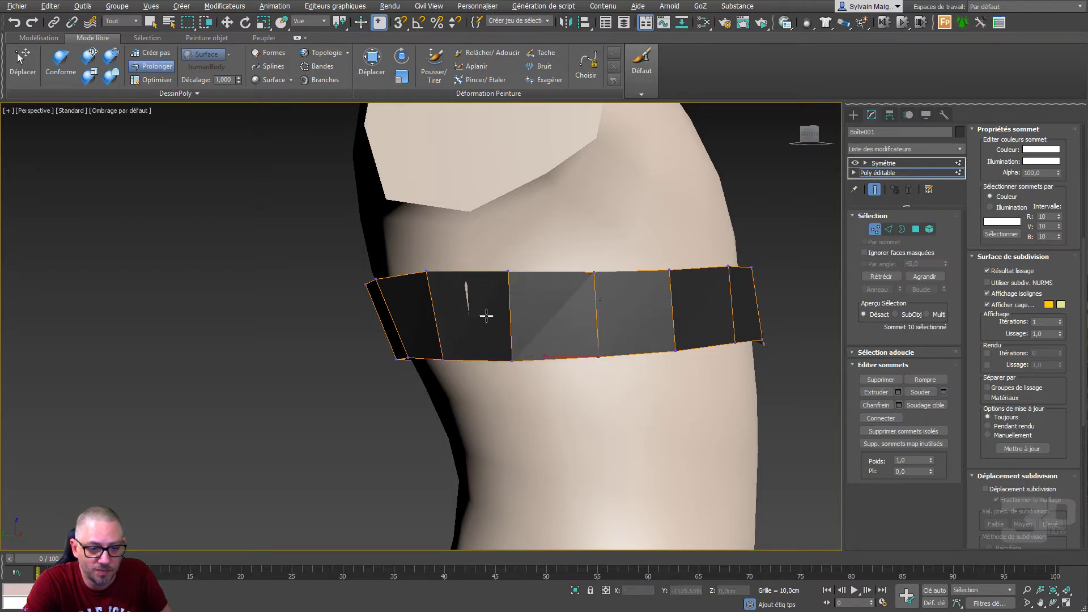
left_click_drag(424, 276, 424, 275)
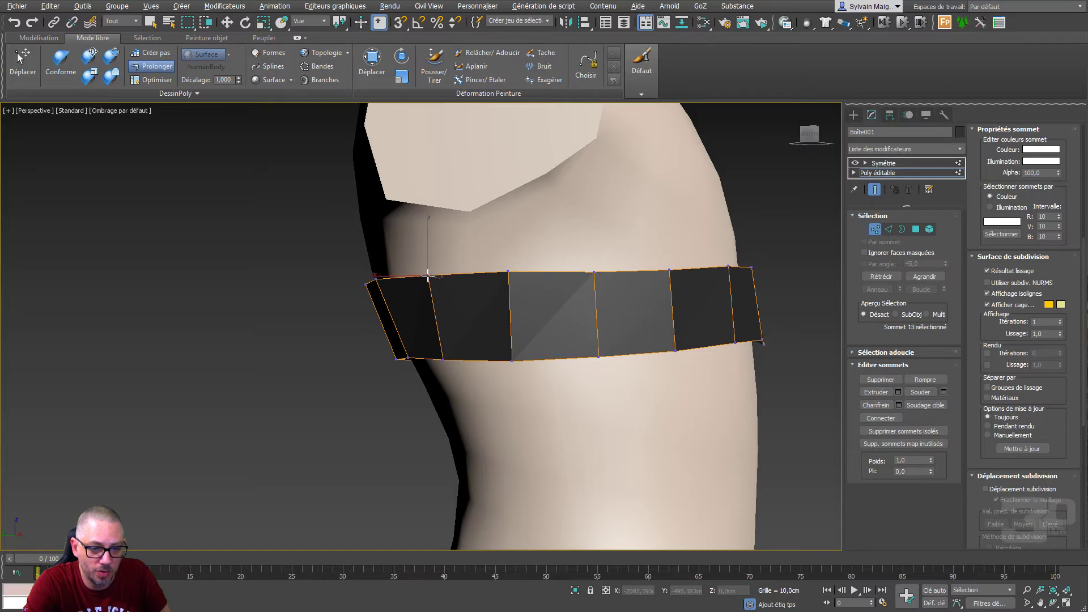
Step: Extend the strip's entire lower border down over the waist to the hips, adding four rows of polygons
middle_click_drag(463, 313, 555, 311, "alt")
scroll(496, 334, "down", 4)
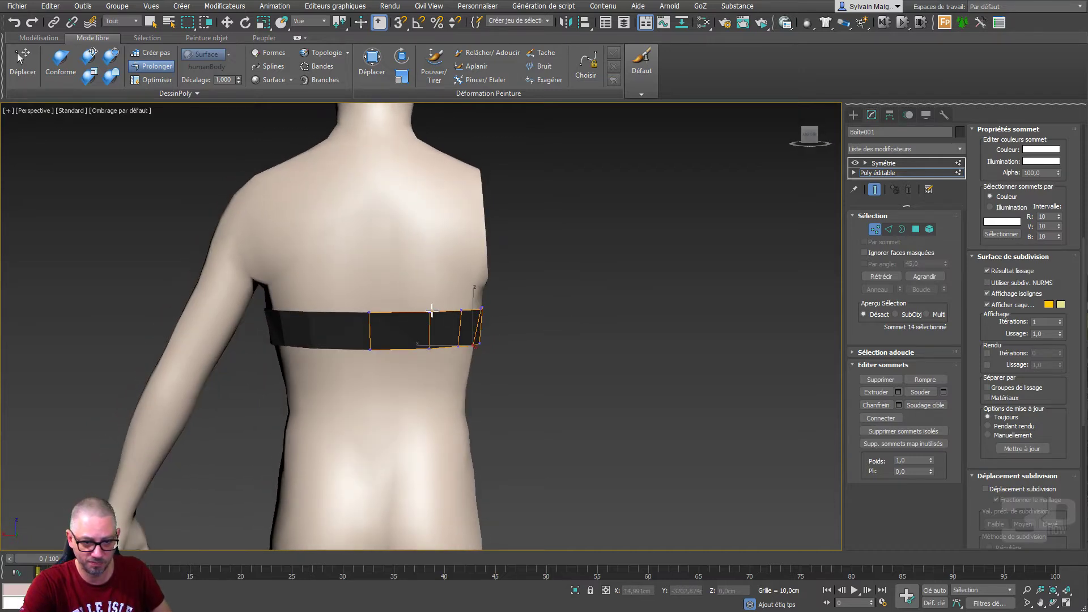
middle_click_drag(432, 310, 459, 353, "alt")
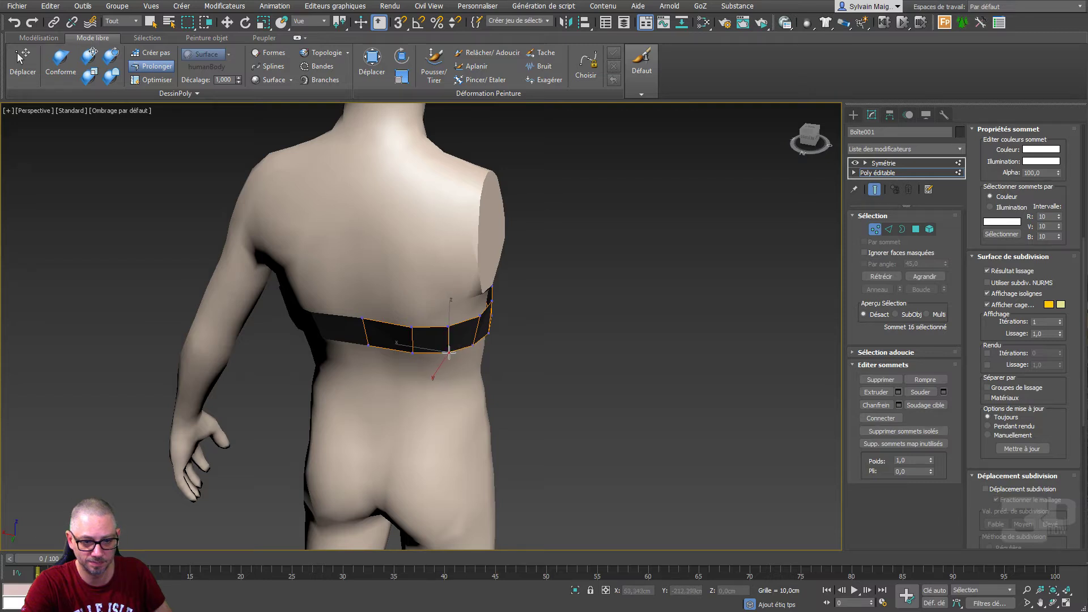
middle_click_drag(448, 352, 301, 336, "alt")
middle_click_drag(463, 377, 409, 356, "alt")
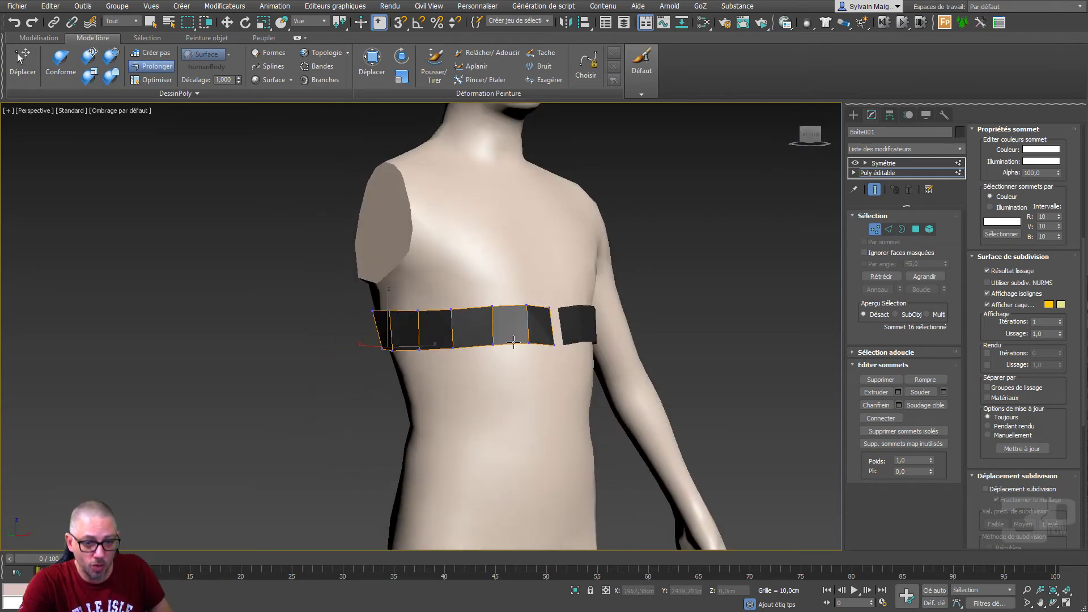
left_click_drag(511, 344, 507, 515, "shift")
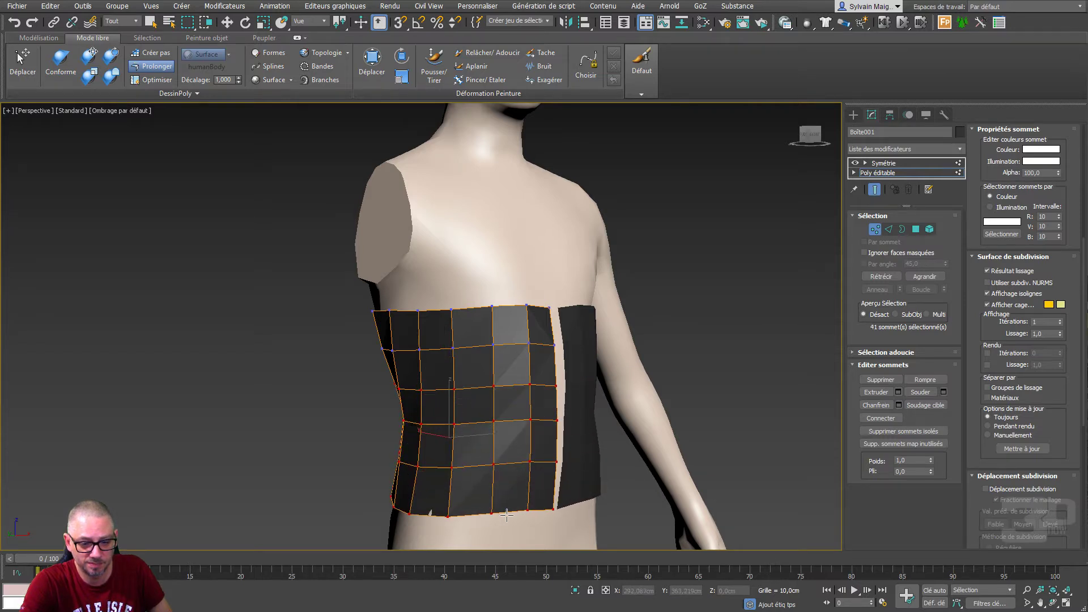
Step: Even out the mesh's rows and columns on the lower back with the Move Conform brush
middle_click_drag(506, 507, 673, 397, "alt")
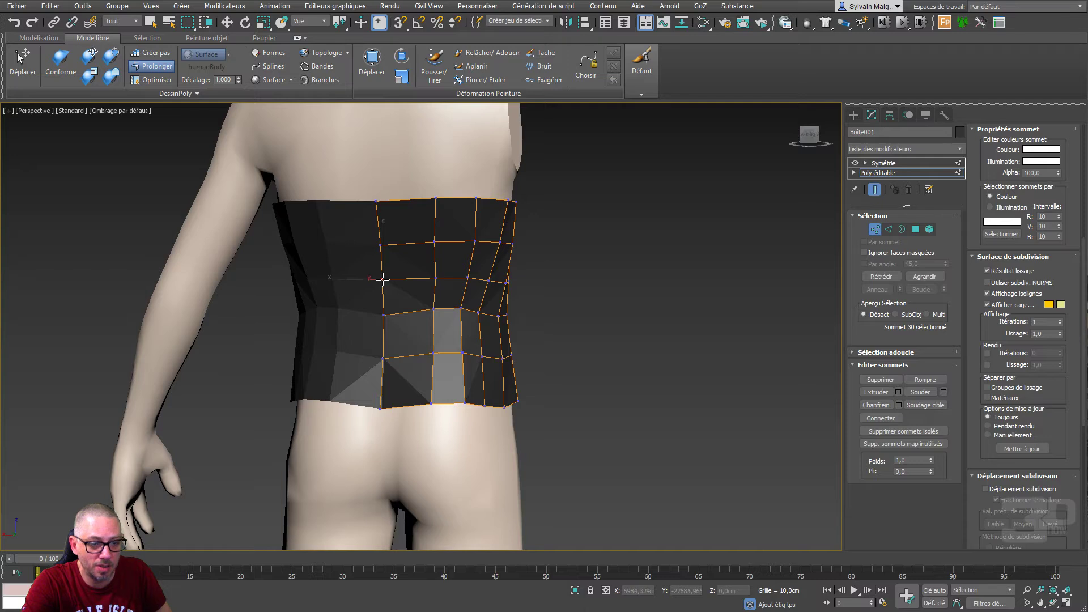
left_click(91, 61)
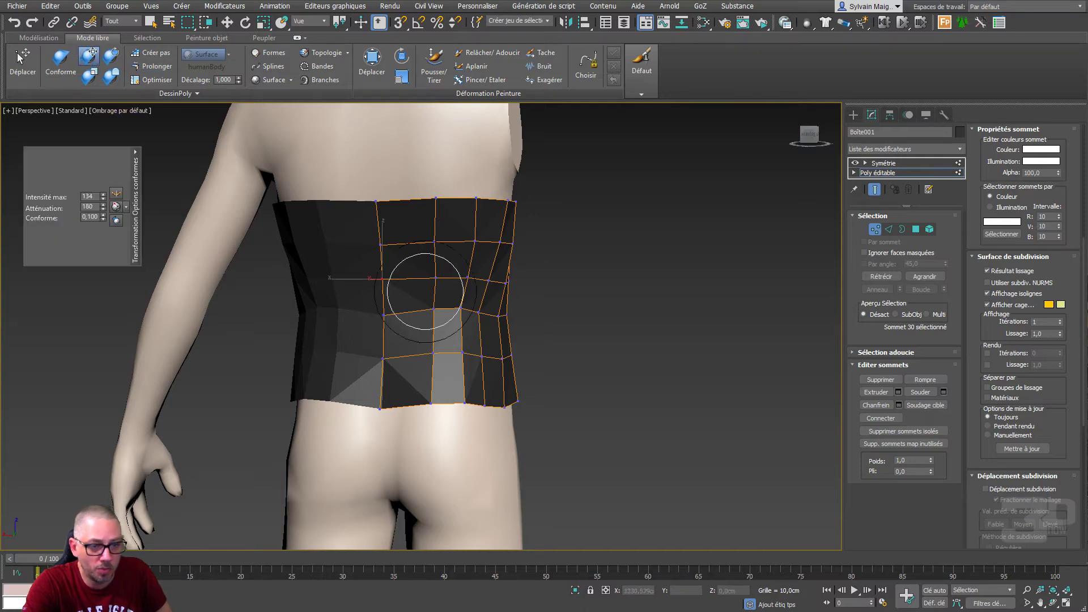
scroll(442, 337, "up", 3)
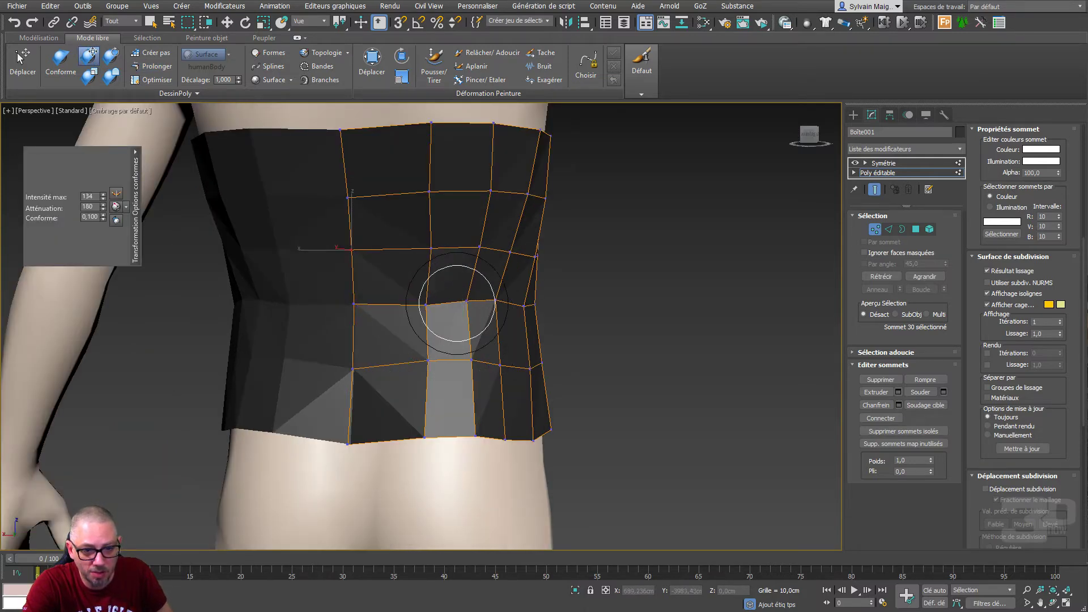
scroll(456, 314, "up", 2)
left_click_drag(487, 309, 530, 311)
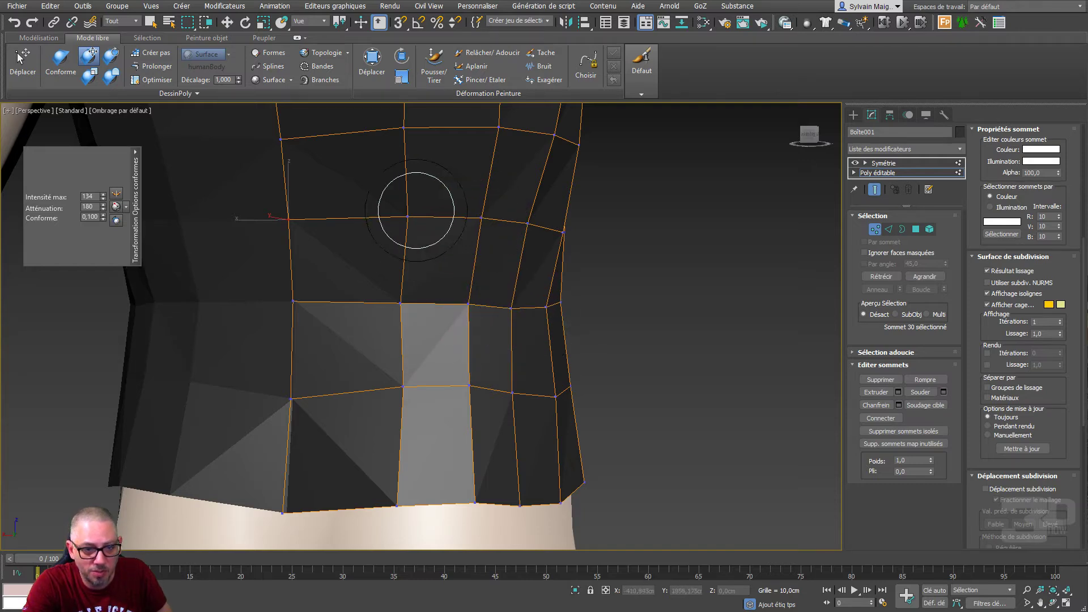
left_click_drag(403, 214, 391, 219)
mouse_move(397, 393)
left_mouse_down()
mouse_move(382, 413)
mouse_move(379, 522)
left_mouse_up()
mouse_move(449, 403)
left_mouse_down()
mouse_move(457, 389)
mouse_move(458, 501)
left_mouse_up()
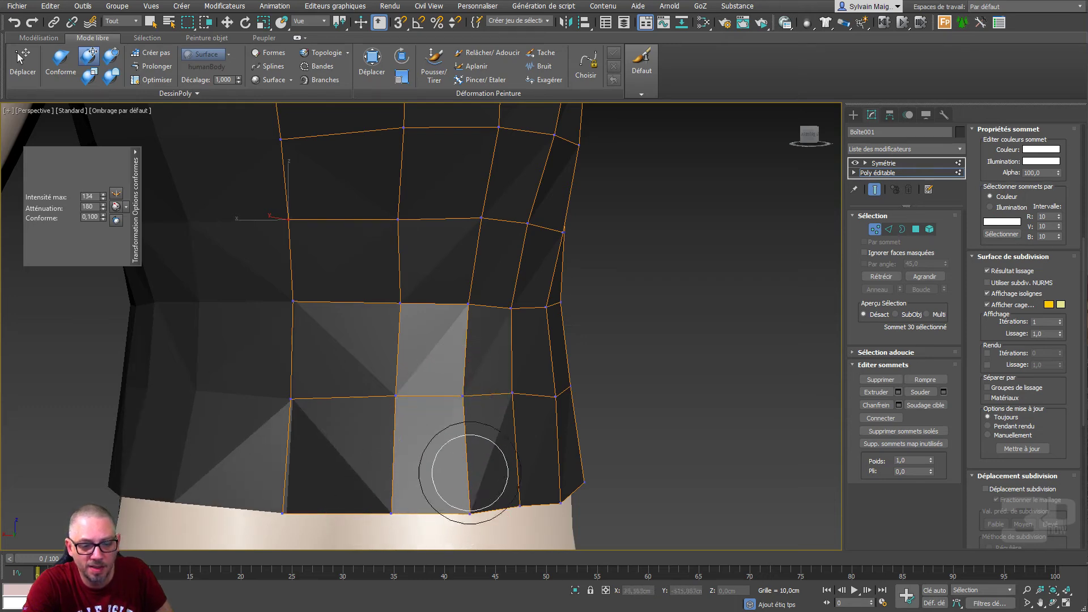
Step: Smooth the mesh on the side and lower its bottom border at the back's midline with the Move Conform brush
scroll(510, 421, "down", 3)
middle_click_drag(510, 420, 474, 400, "alt")
mouse_move(525, 448)
middle_mouse_down("alt")
mouse_move(432, 382)
mouse_move(400, 381)
middle_mouse_up("alt")
mouse_move(419, 436)
left_mouse_down()
mouse_move(389, 382)
mouse_move(408, 381)
mouse_move(394, 297)
mouse_move(416, 223)
mouse_move(413, 234)
left_mouse_up()
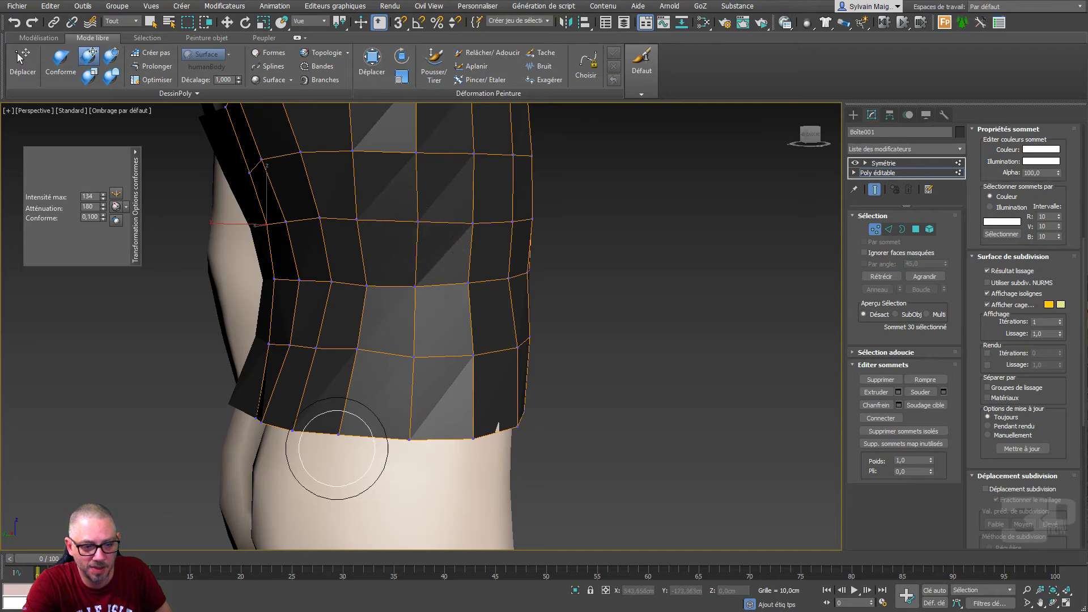
middle_click_drag(304, 444, 413, 381, "alt")
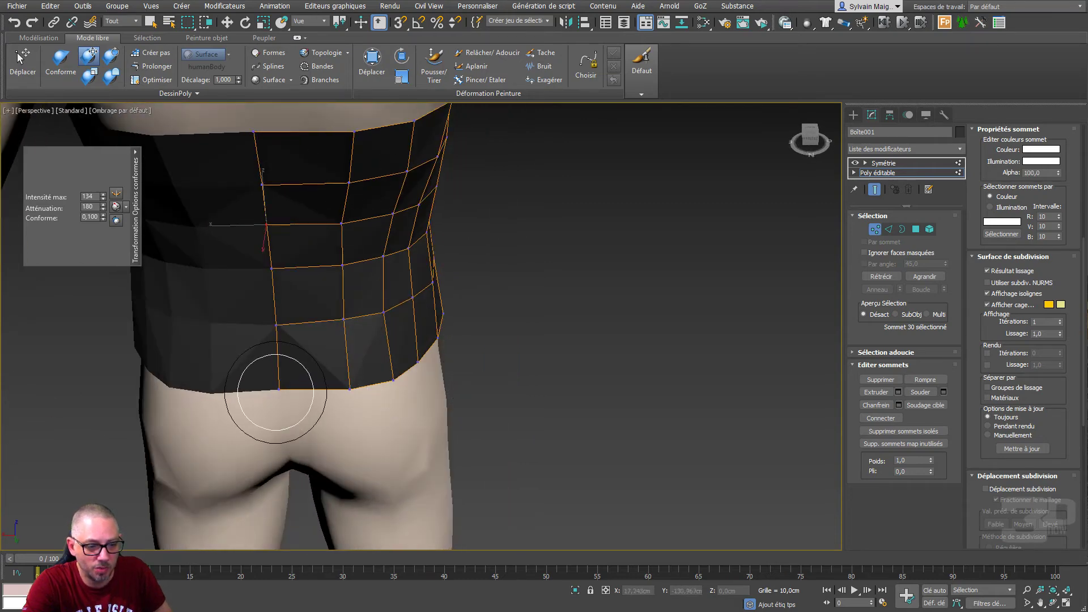
left_click_drag(274, 391, 279, 401)
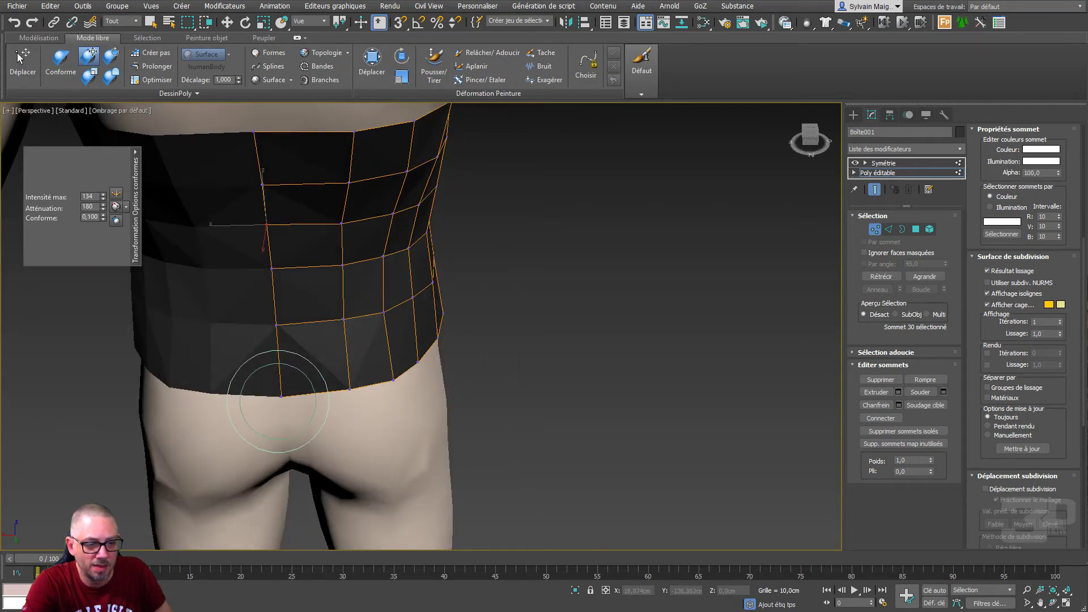
mouse_move(340, 364)
middle_mouse_down("alt")
mouse_move(418, 359)
mouse_move(283, 331)
mouse_move(316, 437)
middle_mouse_up("alt")
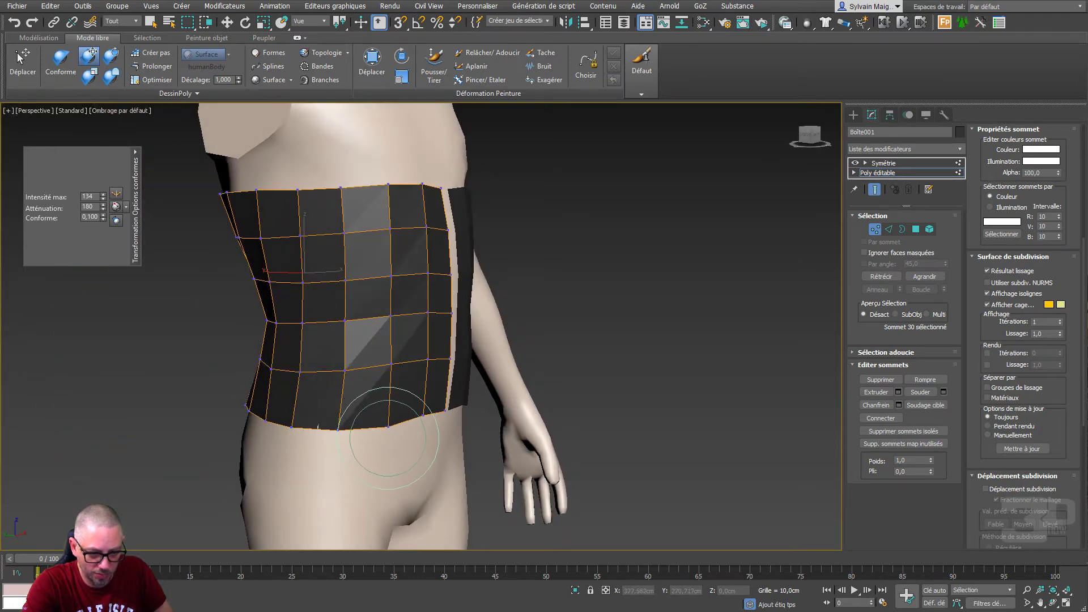
scroll(425, 443, "up", 4)
middle_click_drag(425, 444, 207, 388, "alt")
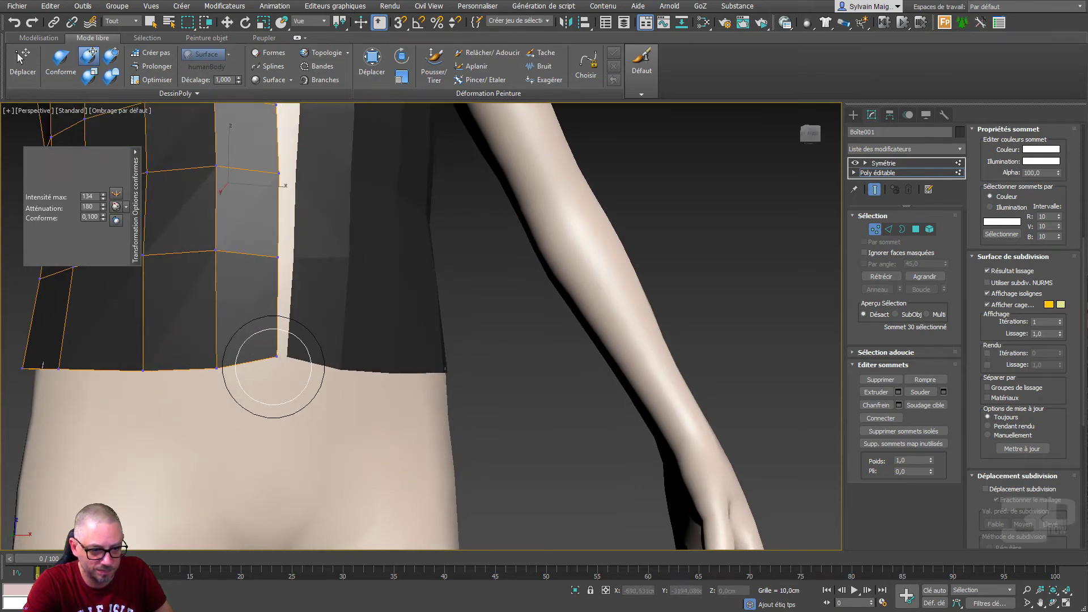
Step: Extend one polygon edge of the front upper border up the chest toward the shoulder as a four-polygon strap
scroll(289, 404, "down", 6)
middle_click_drag(288, 404, 444, 360, "alt")
scroll(341, 336, "up", 5)
scroll(341, 335, "down", 3)
key("w")
left_click(147, 68)
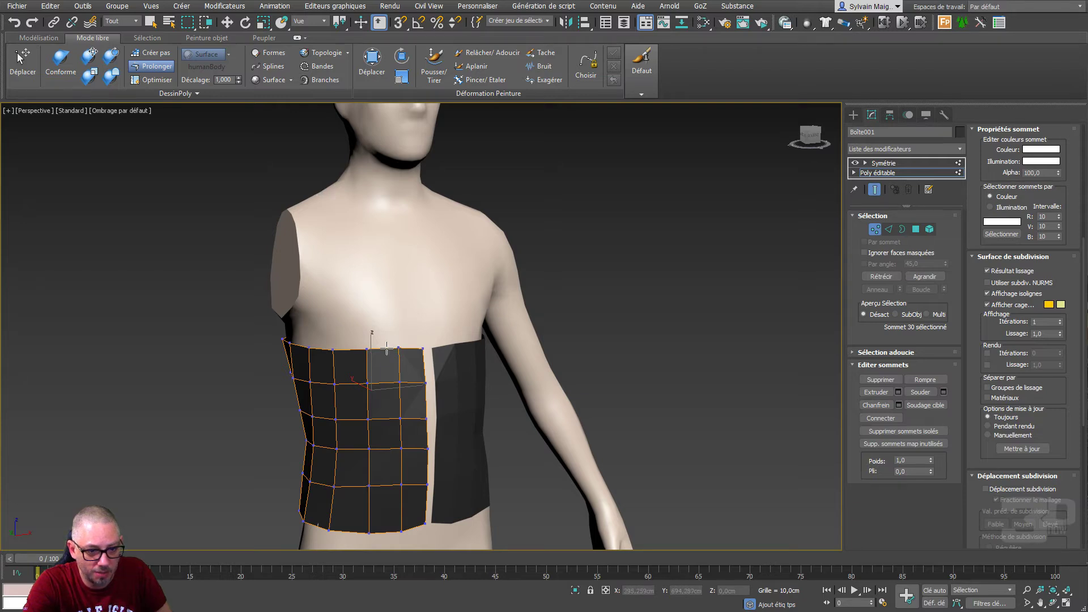
left_click_drag(387, 348, 320, 201)
Step: Reshape the strap's upper two cross edges near the shoulder with the Move Conform brush, shifting the inner side toward the neck
middle_click_drag(360, 253, 324, 242, "alt")
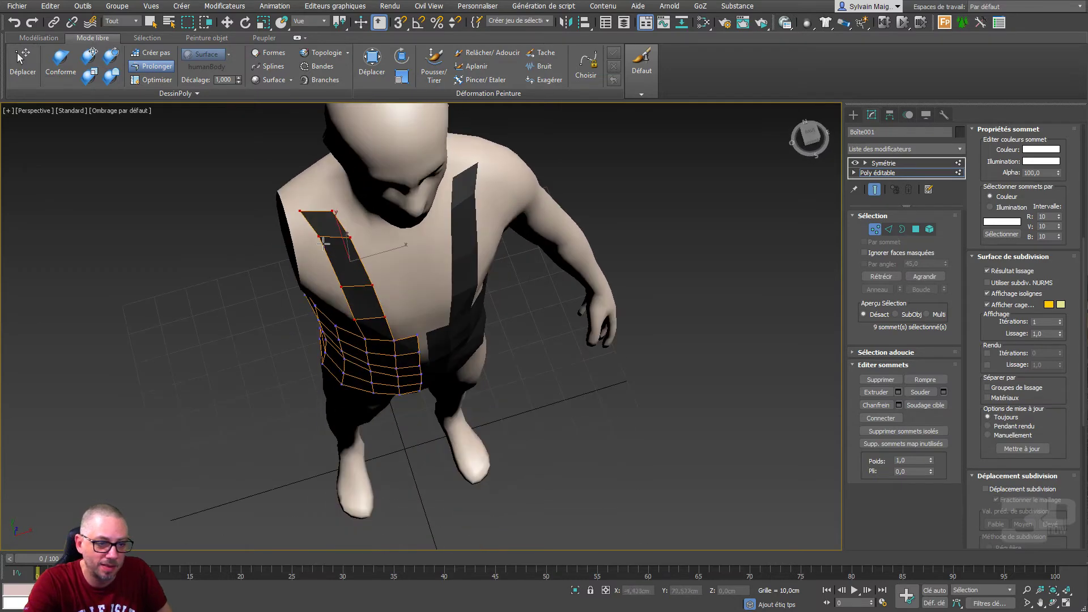
left_click(89, 55)
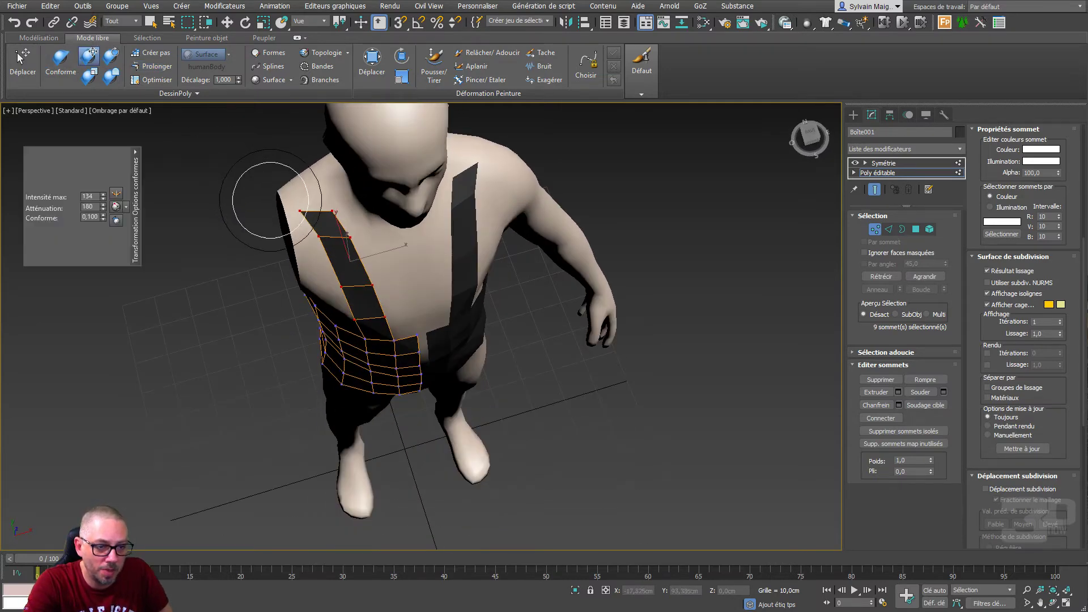
scroll(272, 187, "up", 5)
left_click_drag(298, 141, 290, 170)
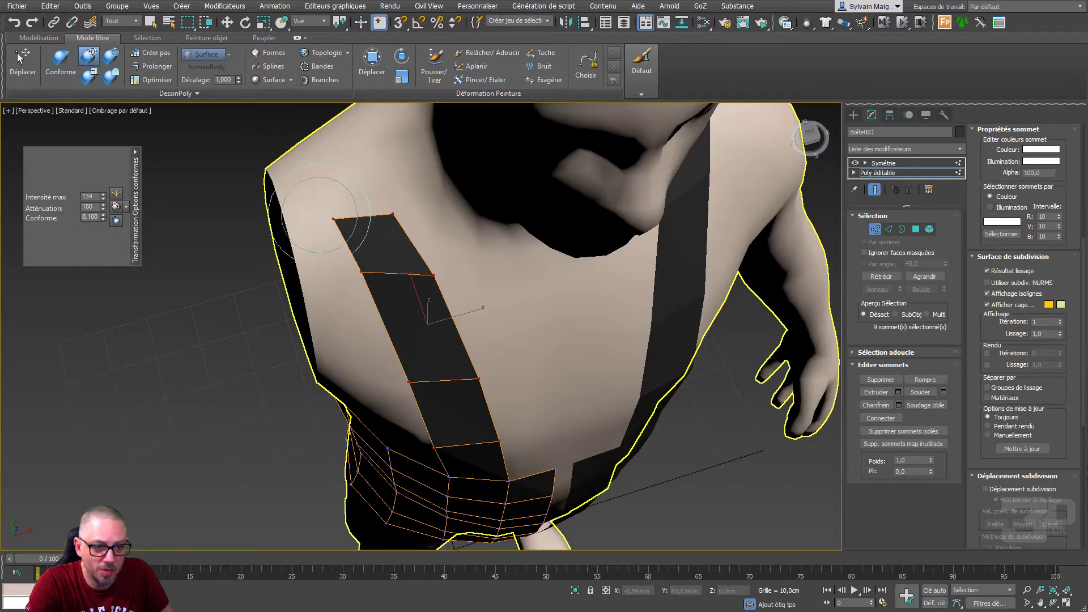
left_click_drag(416, 212, 454, 182)
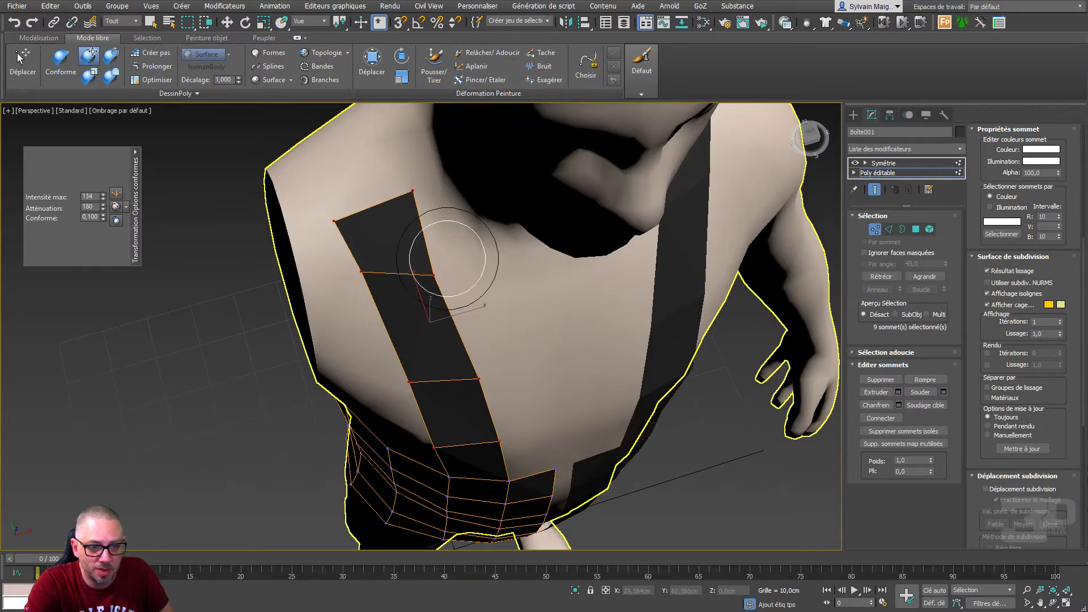
mouse_move(438, 282)
left_mouse_down()
mouse_move(447, 241)
mouse_move(445, 259)
left_mouse_up()
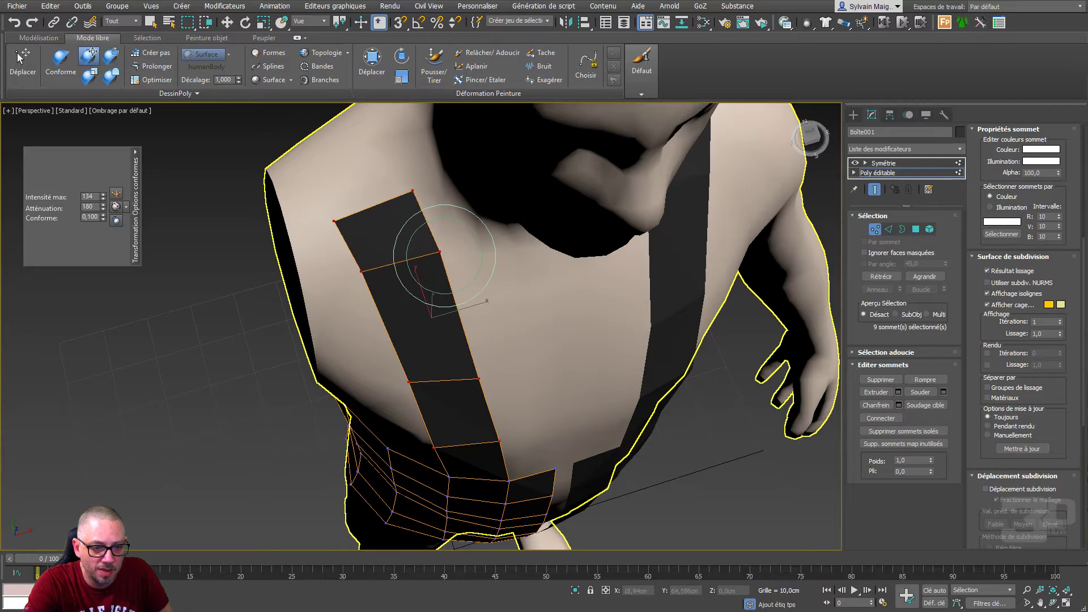
left_click_drag(368, 278, 367, 296)
Step: Space the strap's cross edges evenly down the chest and curve its sides with the Move Conform brush
scroll(394, 293, "down", 3)
mouse_move(394, 294)
middle_mouse_down("alt")
mouse_move(411, 230)
mouse_move(406, 250)
middle_mouse_up("alt")
scroll(438, 316, "up", 2)
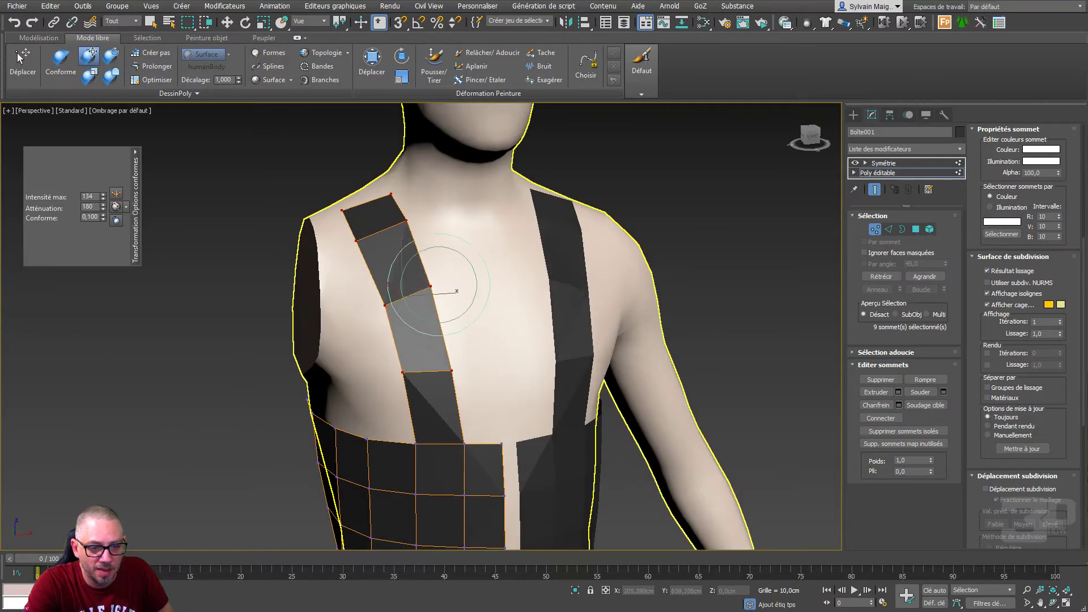
left_click_drag(441, 294, 448, 301)
mouse_move(393, 380)
left_mouse_down()
mouse_move(447, 388)
mouse_move(406, 389)
left_mouse_up()
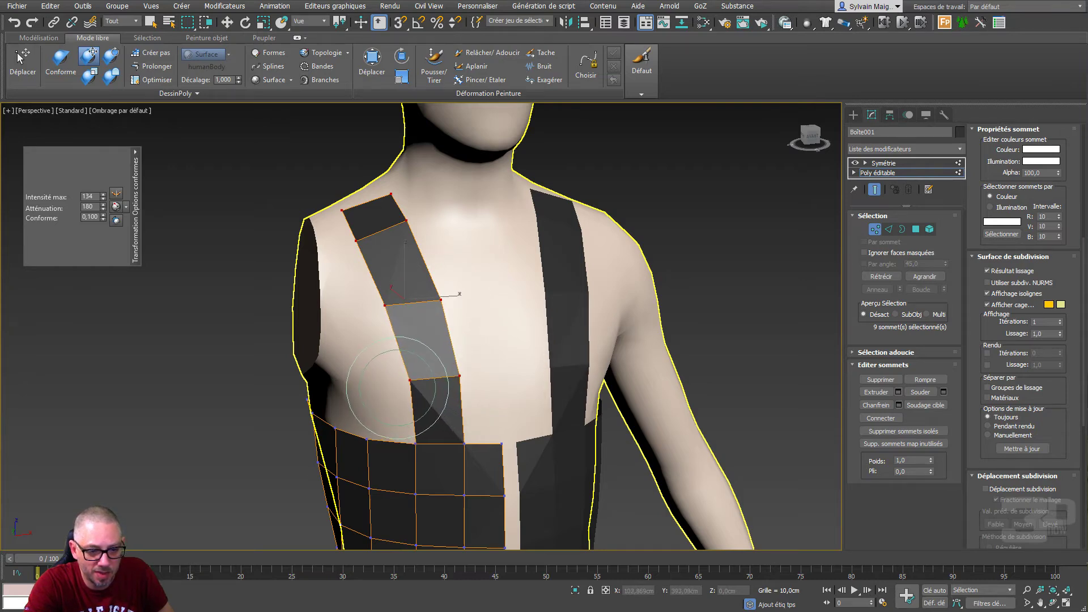
left_click_drag(437, 294, 455, 305)
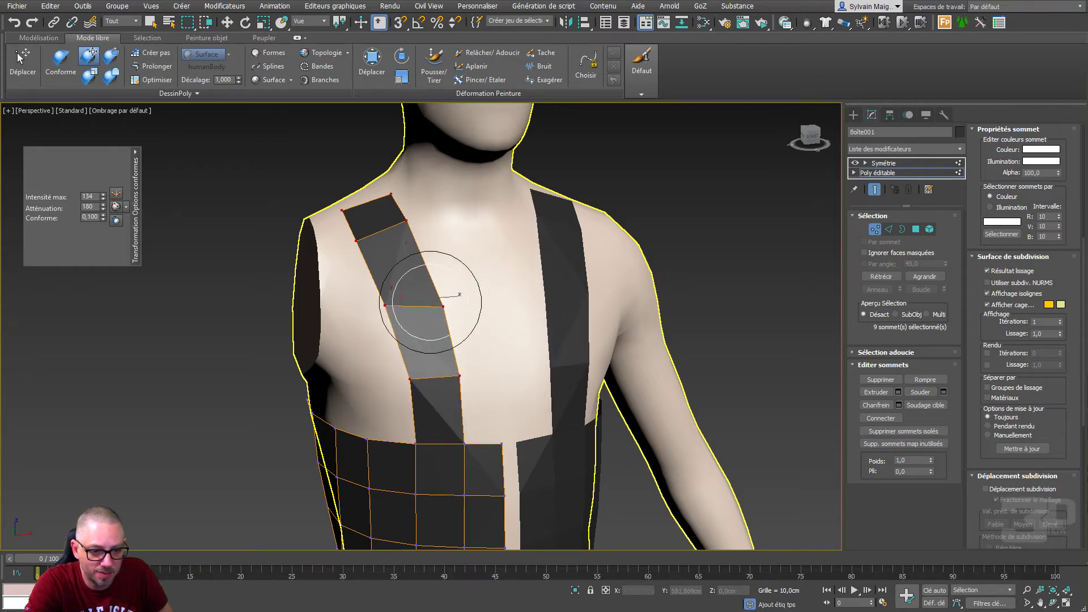
left_click_drag(372, 313, 379, 325)
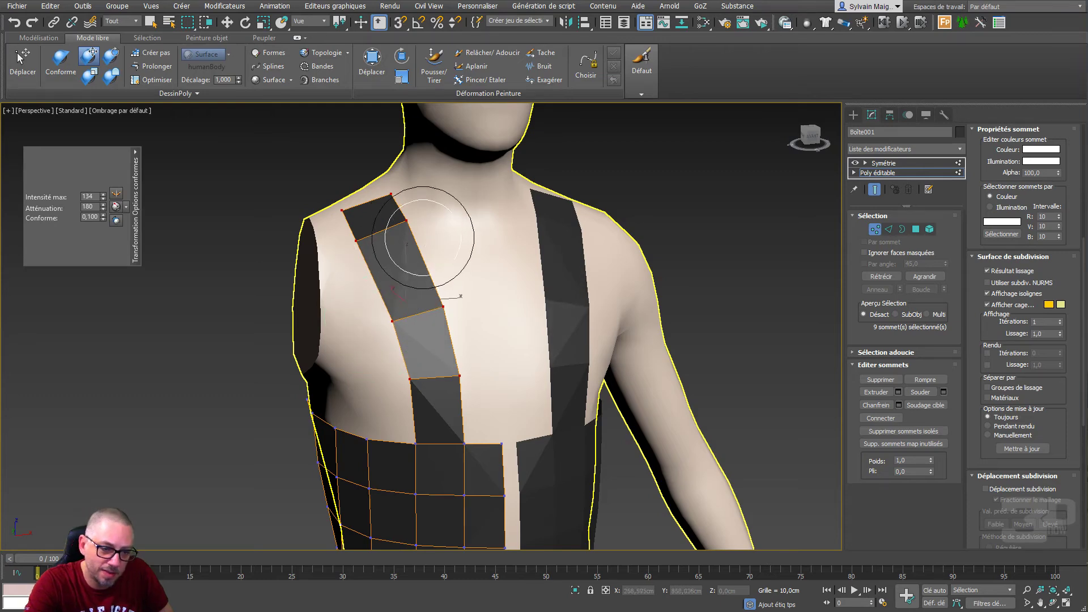
left_click_drag(423, 238, 434, 278)
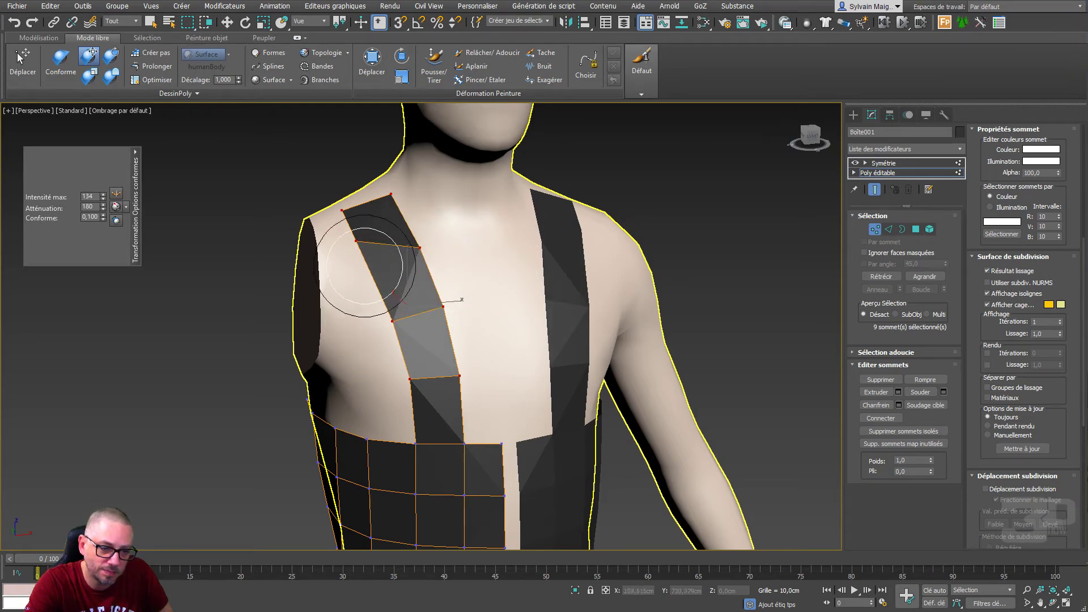
left_click_drag(356, 285, 369, 299)
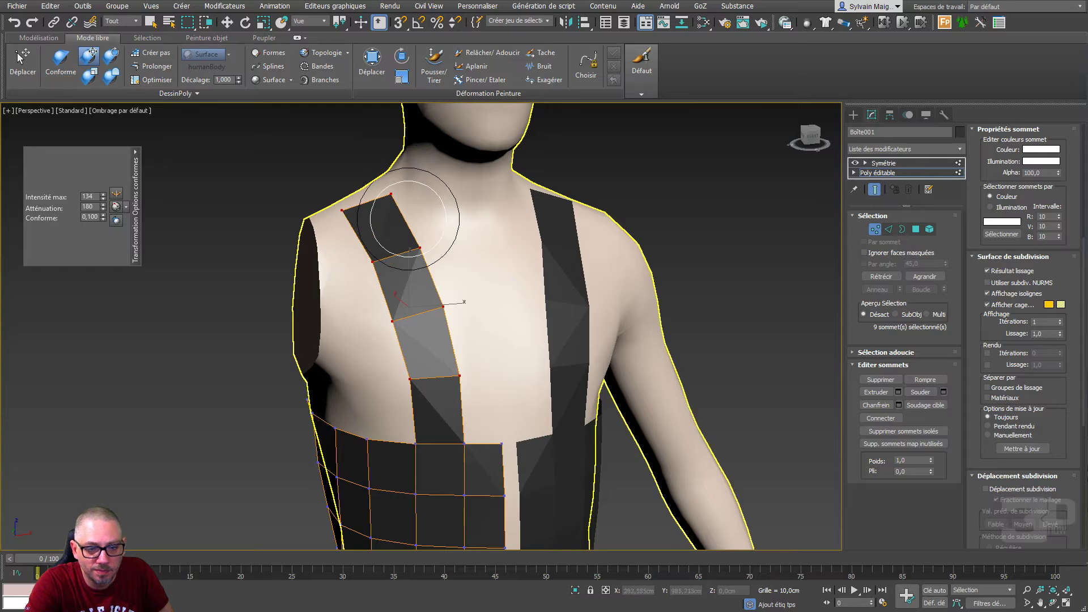
Step: Narrow the strap's end edge on top of the shoulder with the Move Conform brush and reactivate the Extend tool
middle_click_drag(408, 218, 364, 206, "alt")
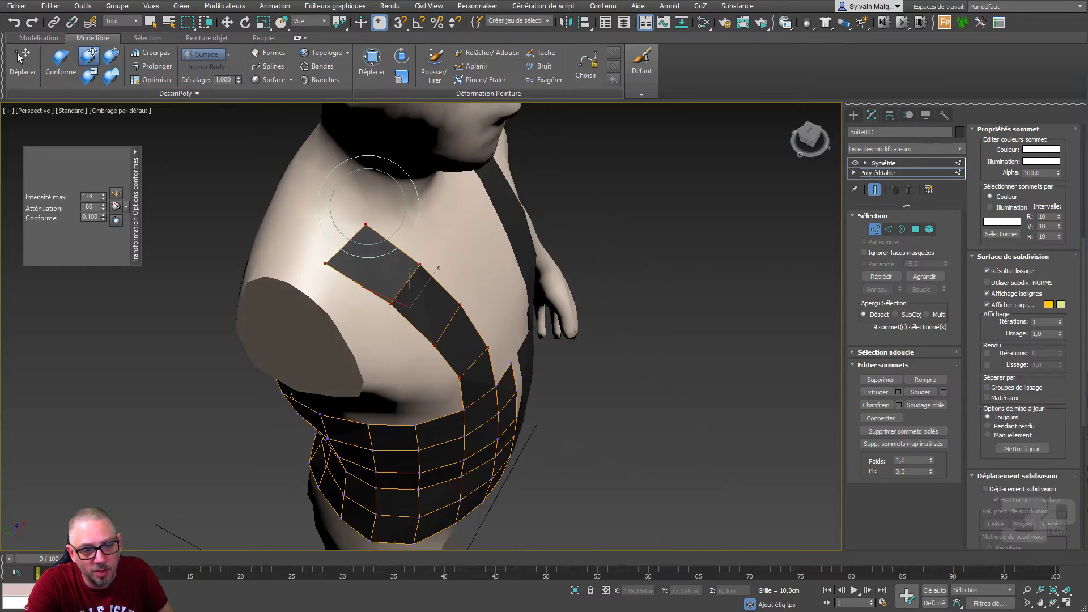
left_click_drag(333, 244, 349, 248)
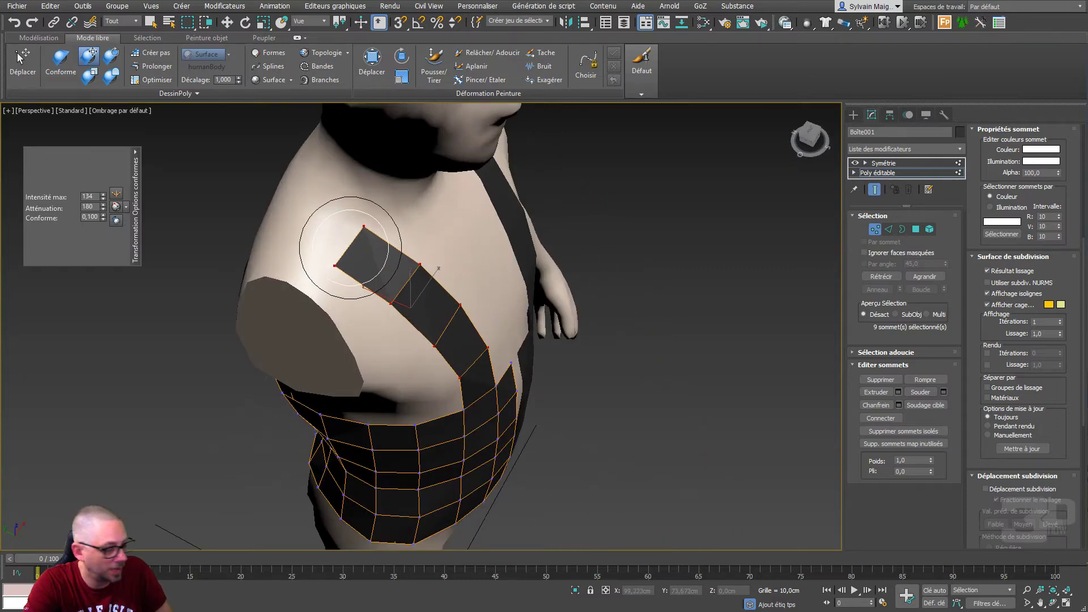
left_click(151, 66)
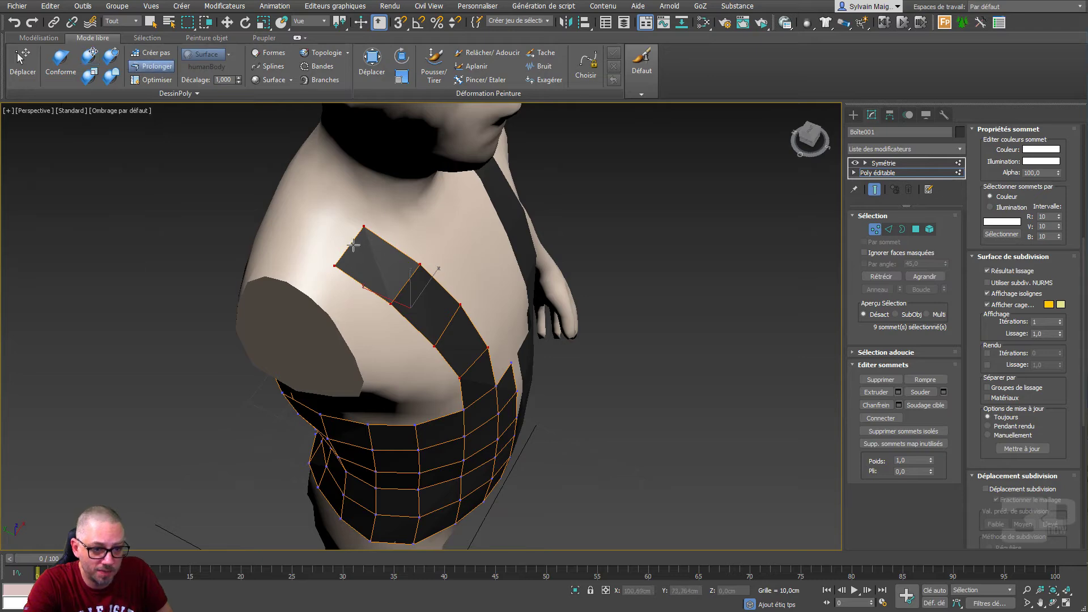
Step: Extend the strap's end edge one polygon onto the shoulder top and even out the strap's side vertices on the chest
left_click_drag(354, 245, 302, 191)
middle_click_drag(302, 191, 314, 237, "alt")
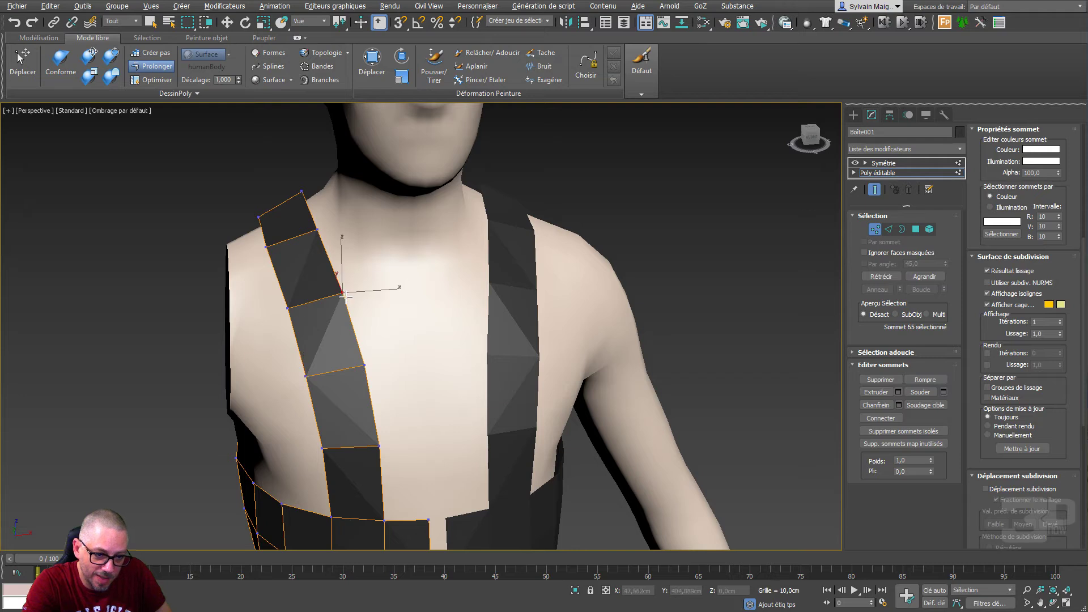
left_click_drag(343, 293, 338, 295)
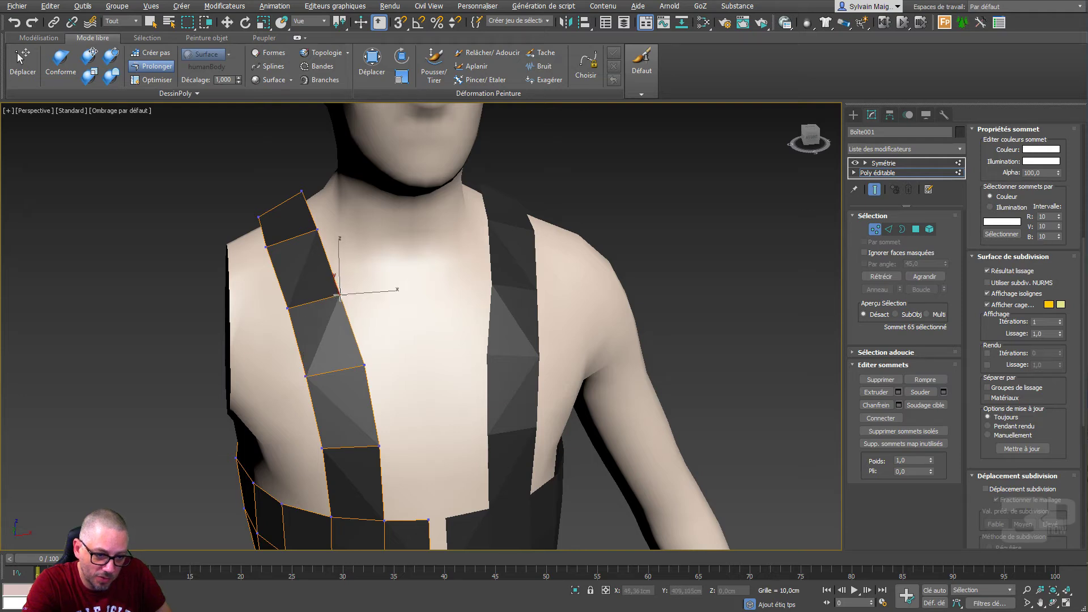
left_click(272, 247)
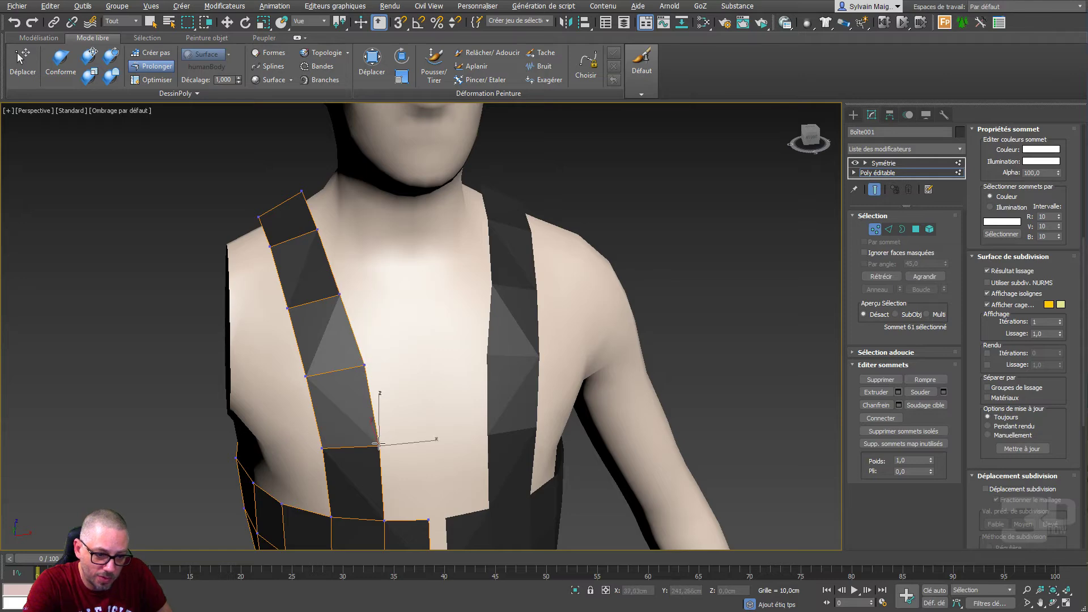
left_click_drag(379, 445, 374, 440)
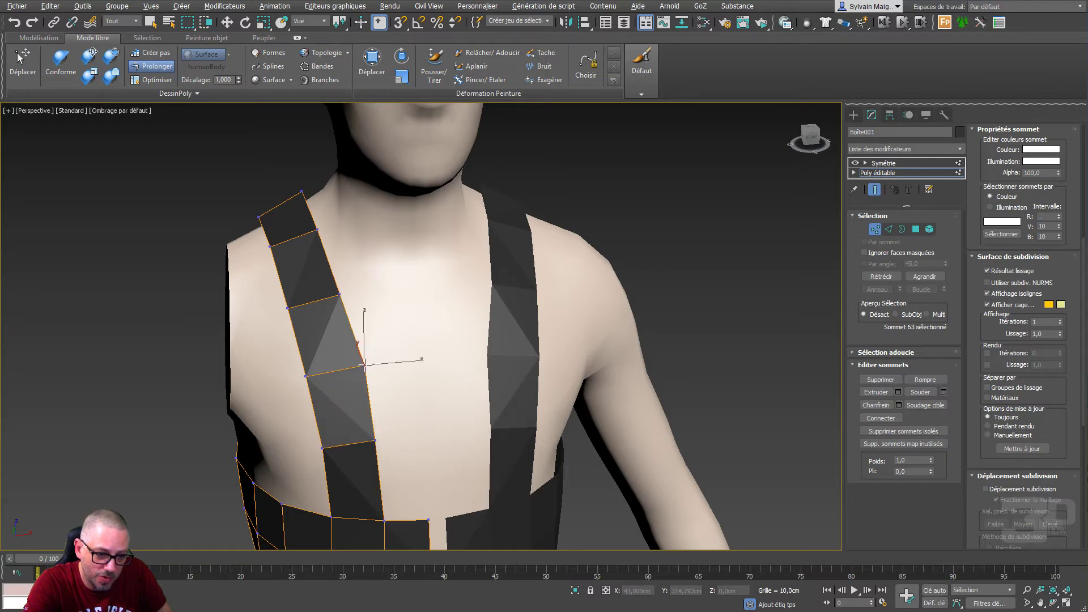
left_click_drag(363, 364, 358, 362)
Step: Extend the strap's shoulder edge over and down the back as a strip of four polygons
middle_click_drag(359, 365, 468, 261, "alt")
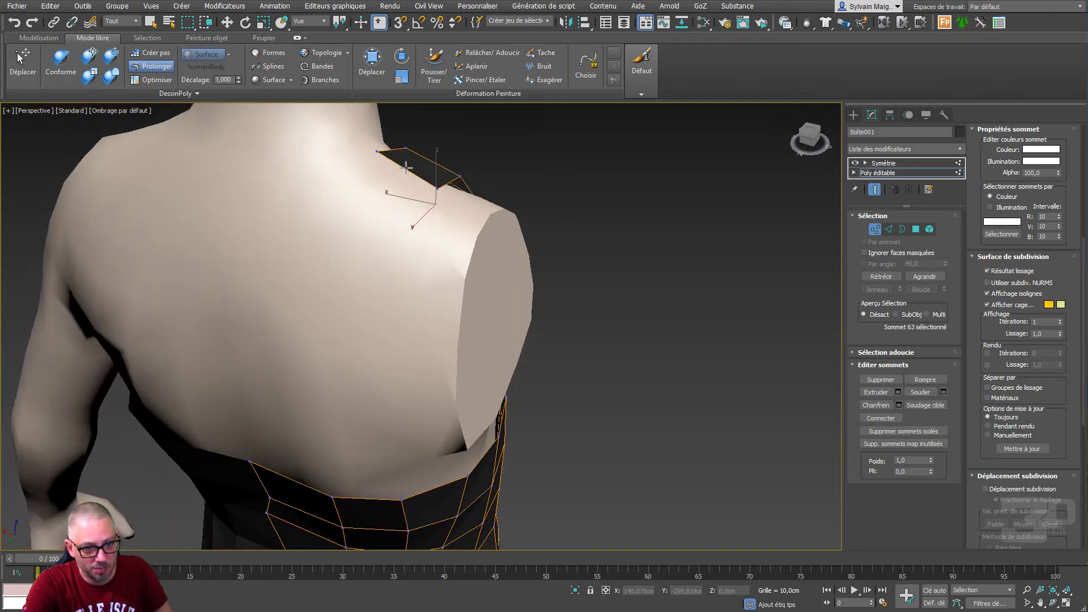
left_click_drag(405, 167, 380, 215, "shift")
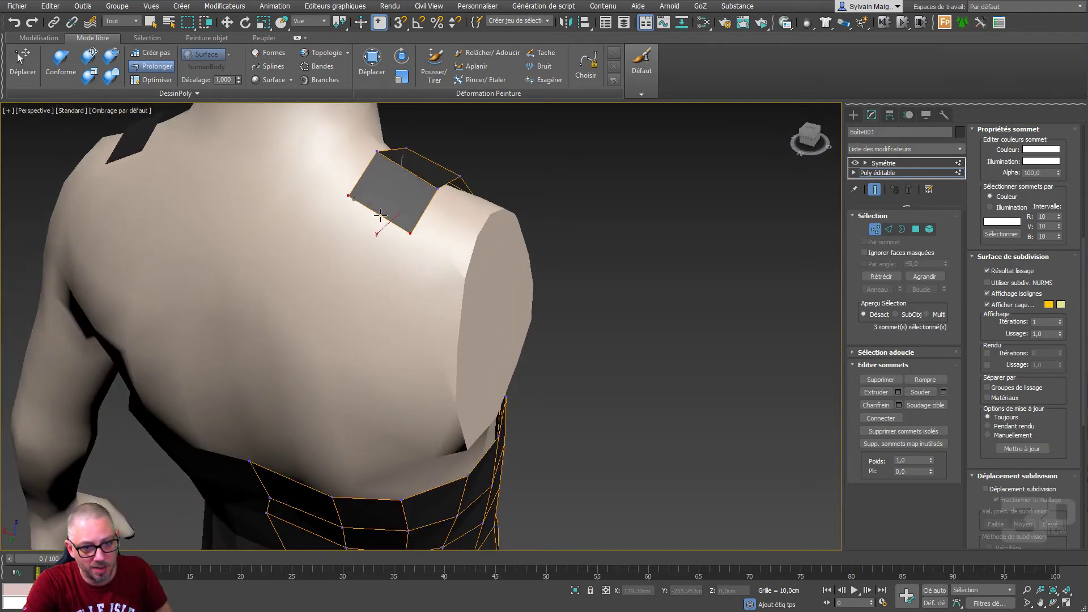
mouse_move(380, 215)
middle_mouse_down("alt")
mouse_move(369, 298)
mouse_move(388, 279)
mouse_move(368, 218)
middle_mouse_up("alt")
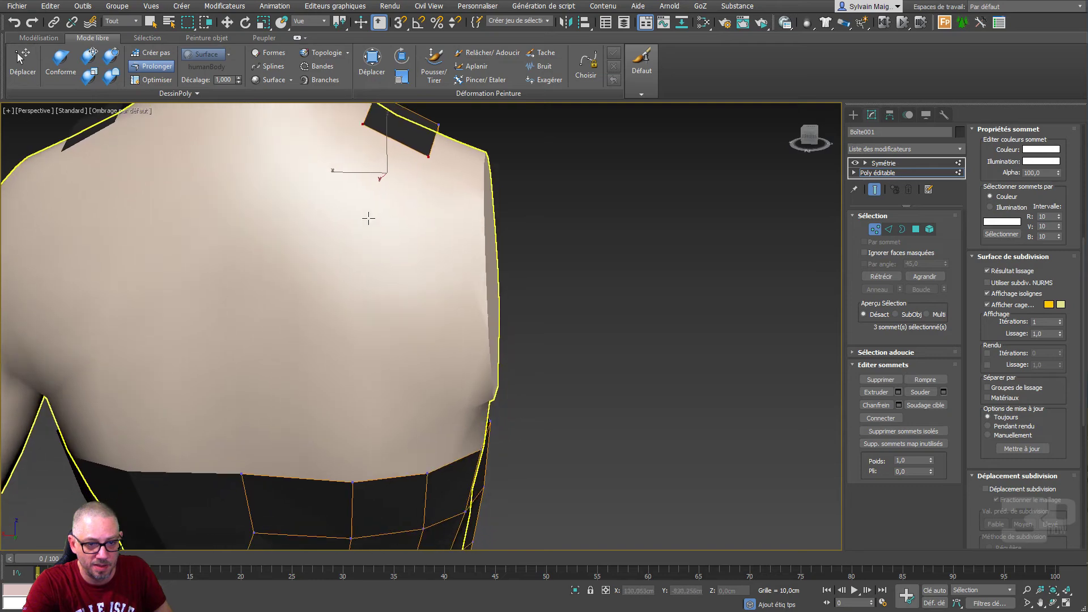
left_click_drag(397, 140, 355, 405, "shift")
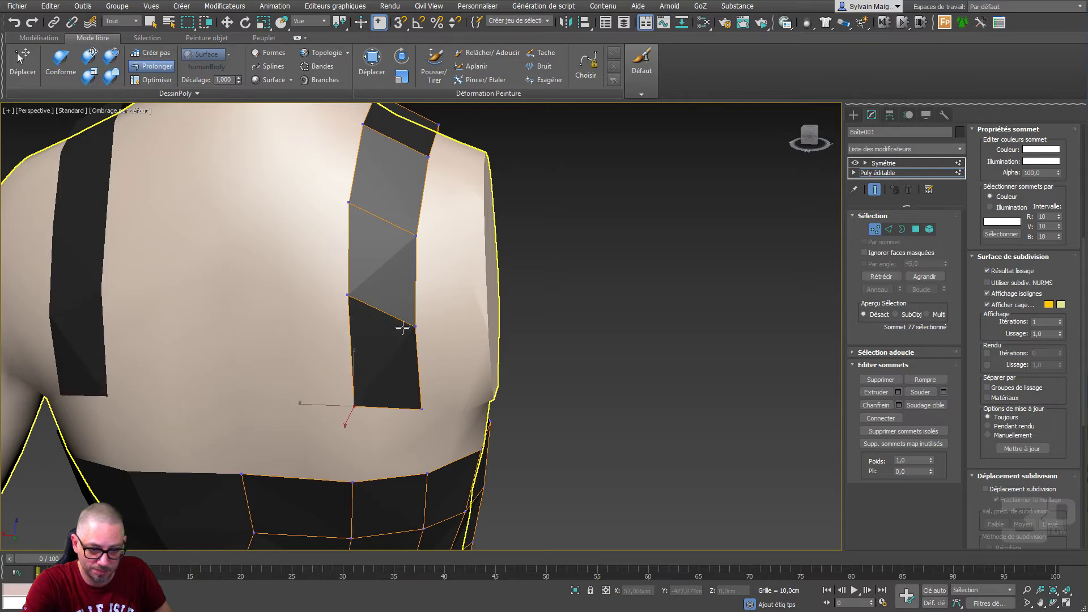
Step: Reposition the back strap's vertices so its cross edges run evenly from the shoulder down the back
left_click_drag(421, 323, 417, 321)
left_click_drag(359, 296, 352, 311)
left_click_drag(351, 207, 348, 226)
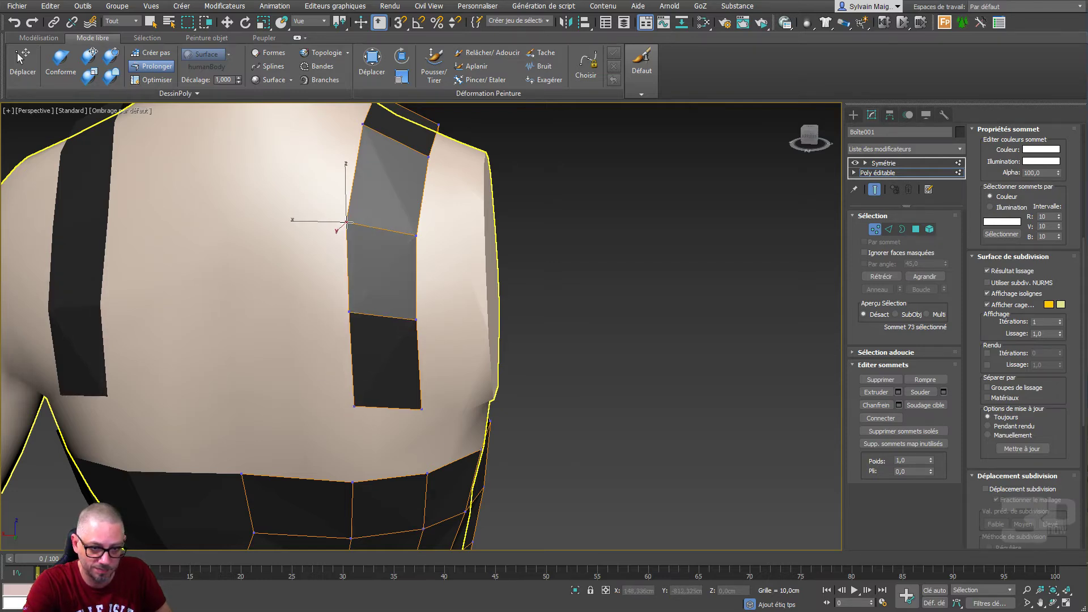
middle_click_drag(414, 168, 380, 195, "alt")
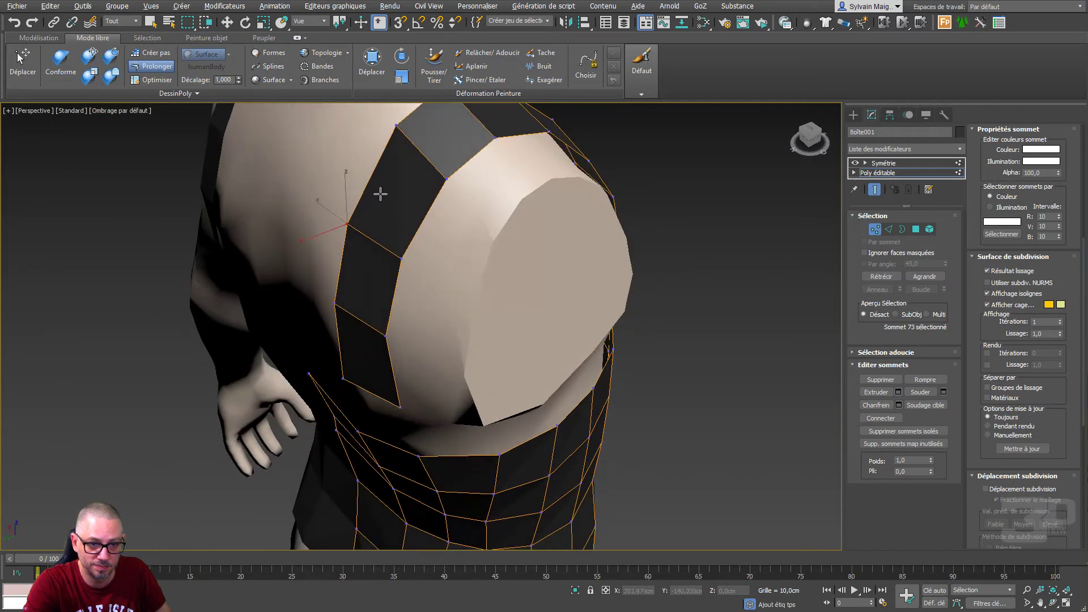
left_click_drag(397, 124, 388, 145)
left_click_drag(446, 179, 444, 186)
middle_click_drag(445, 186, 550, 156, "alt")
middle_click_drag(550, 156, 522, 228)
left_click_drag(343, 340, 344, 342)
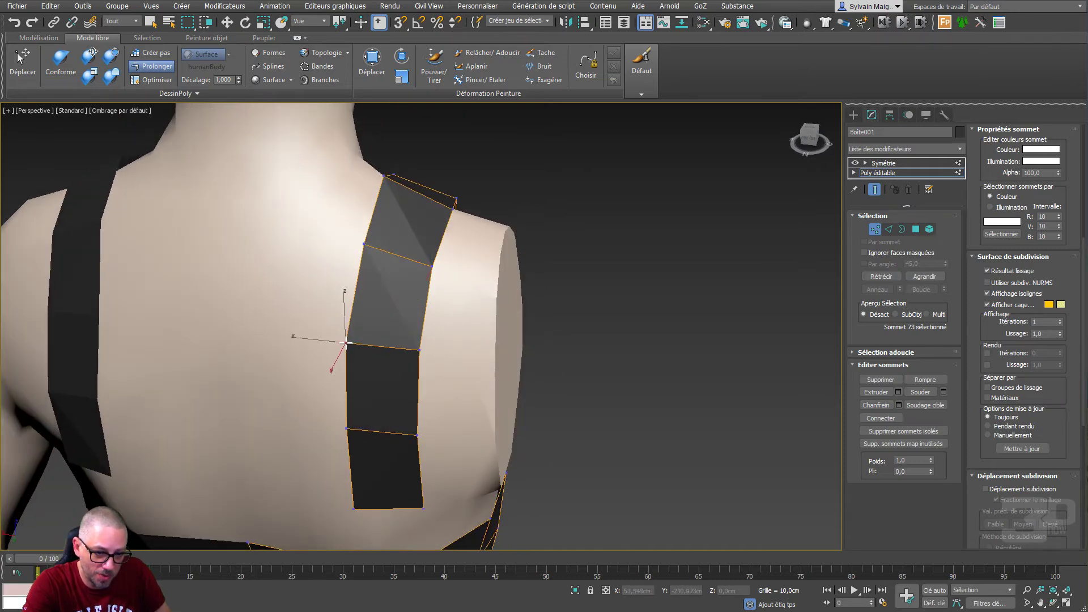
Step: Extend the lower end of the back strap to join the garment's upper back border and level its last cross edge
middle_click_drag(457, 374, 472, 242)
middle_click_drag(473, 243, 462, 277, "alt")
middle_click_drag(410, 397, 404, 356)
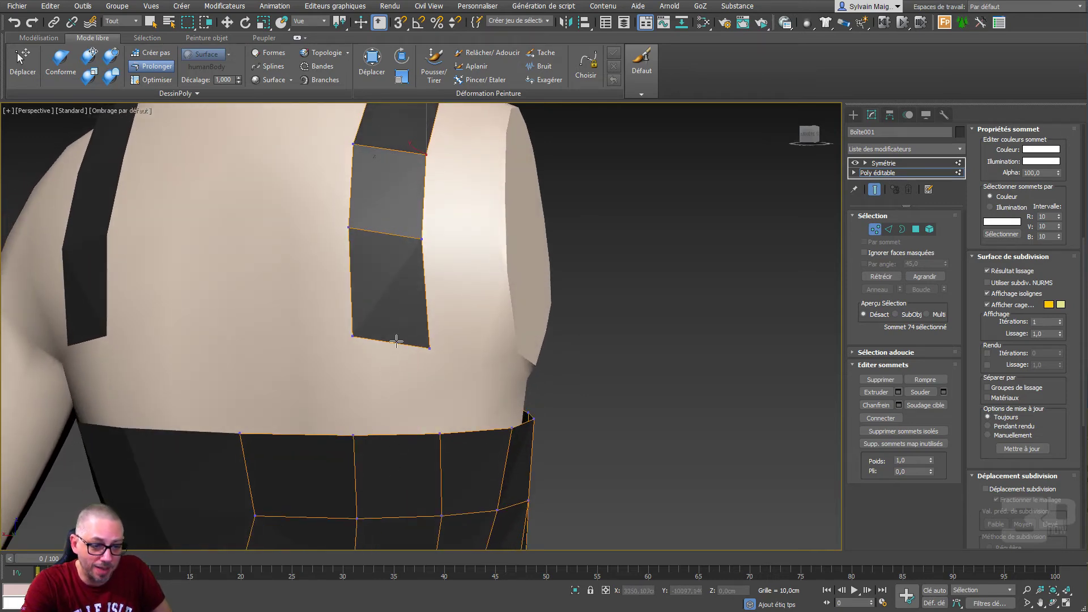
left_click_drag(396, 340, 435, 436)
left_click_drag(353, 336, 349, 351, "ctrl+alt+shift")
Step: Shift the border vertices beside the back strap and under the arm to even out the polygon spacing
left_click(442, 514, "ctrl+alt+shift")
left_click_drag(441, 514, 437, 515, "ctrl+alt+shift")
left_click(511, 429, "ctrl+alt+shift")
left_click_drag(511, 429, 504, 432, "ctrl+alt+shift")
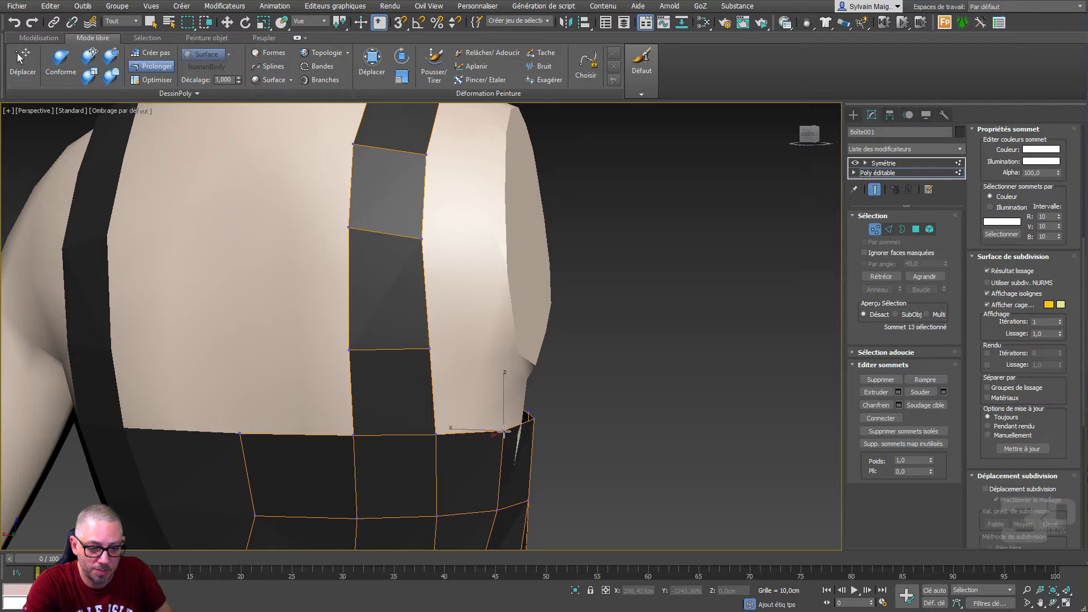
mouse_move(526, 423)
middle_mouse_down("alt")
mouse_move(590, 430)
mouse_move(532, 430)
middle_mouse_up("alt")
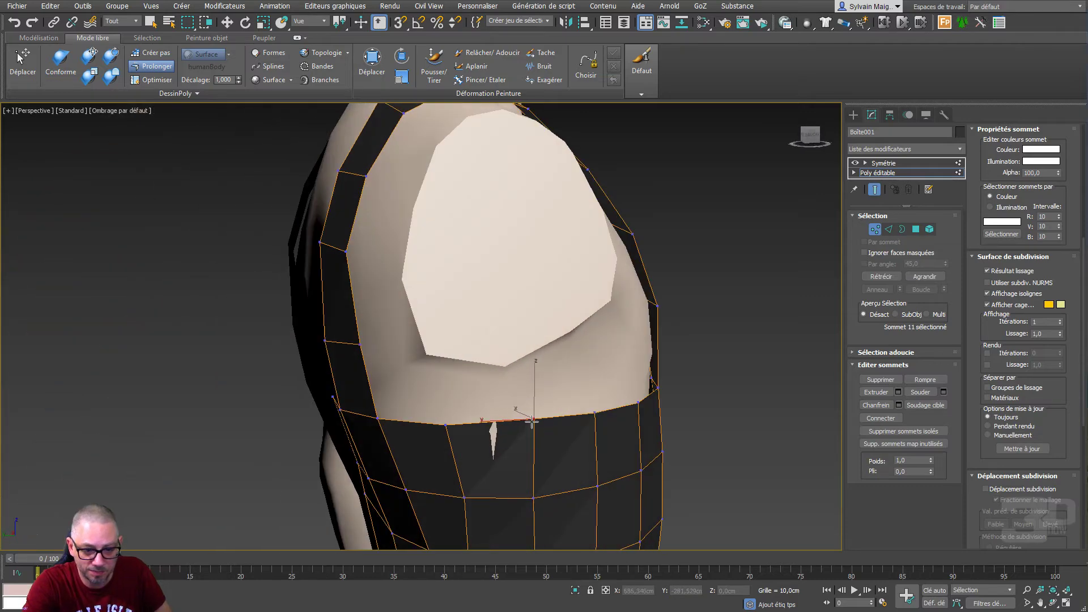
left_click_drag(532, 422, 526, 424, "ctrl+alt+shift")
Step: Fill the upper back between the strap and the symmetry centre with a column of four polygons
middle_click_drag(545, 481, 611, 402, "alt")
scroll(635, 394, "down", 5)
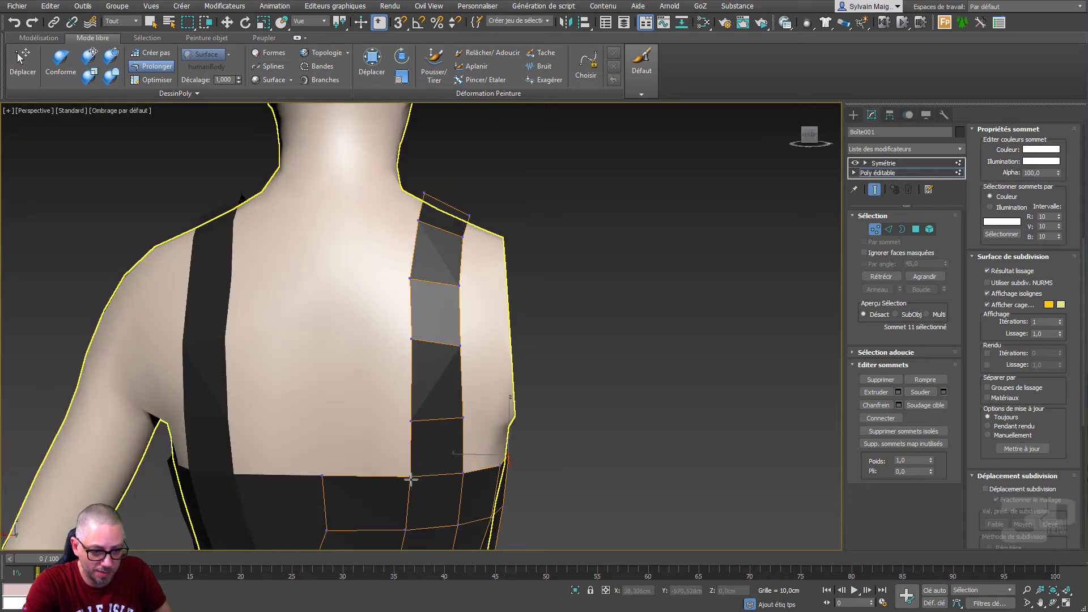
left_click_drag(411, 480, 318, 422)
left_click_drag(413, 420, 317, 342, "shift")
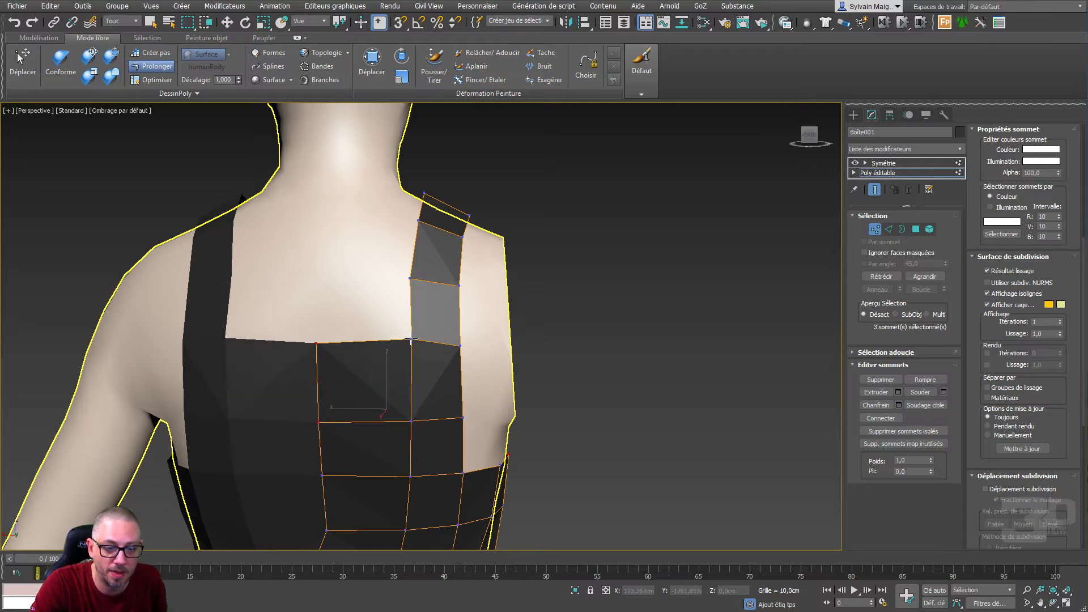
left_click_drag(412, 339, 316, 279, "shift")
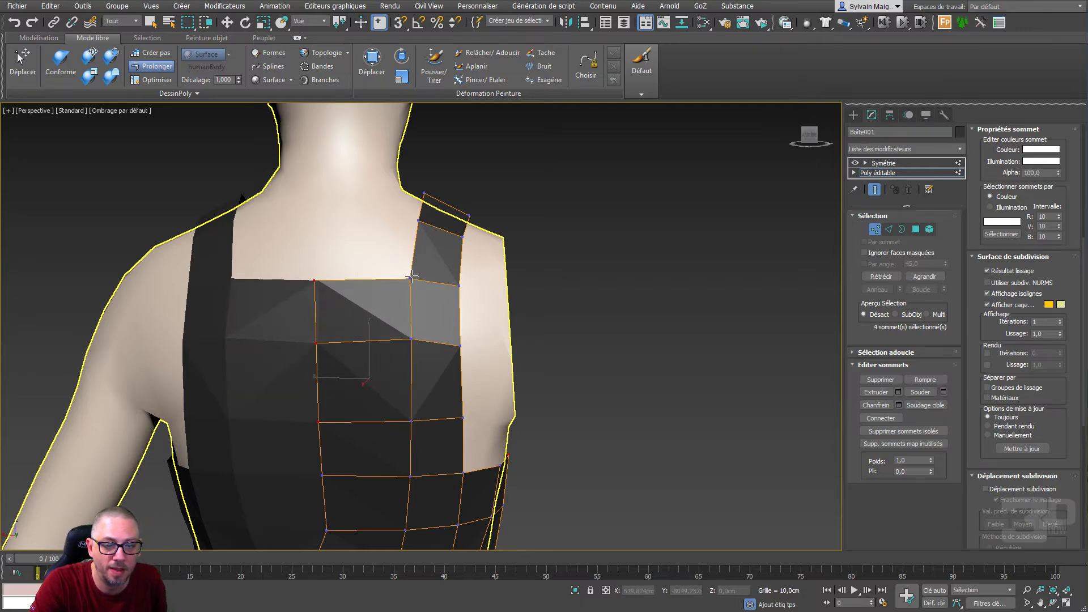
left_click_drag(412, 278, 316, 251, "shift")
scroll(384, 380, "down", 2)
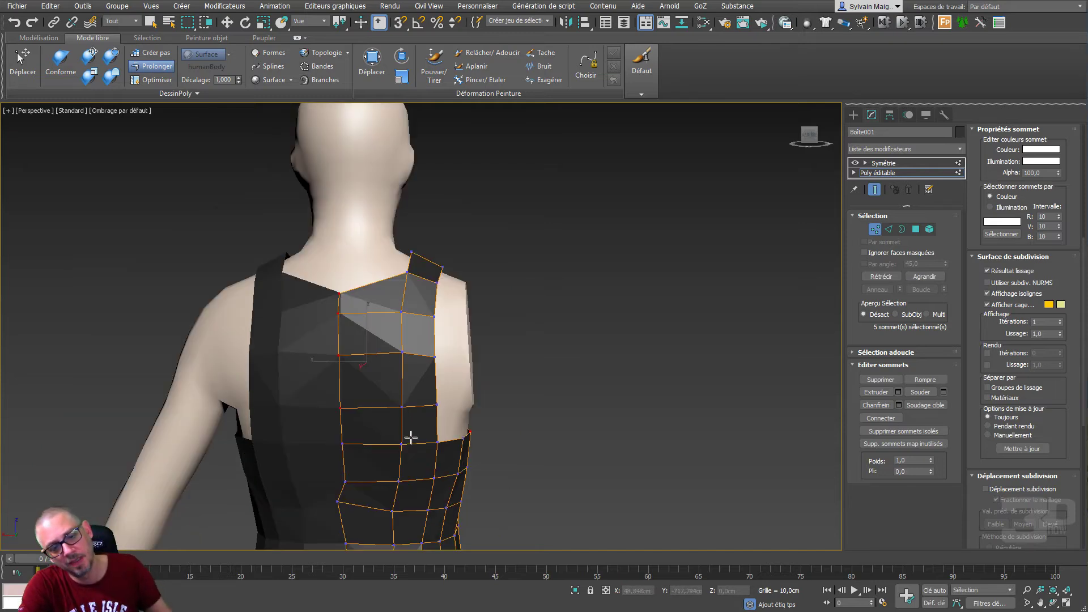
Step: Add a column of four polygons along the front strap's inner side, from the chest border up toward the neck
middle_click_drag(411, 437, 438, 288)
left_click_drag(366, 356, 426, 371)
left_click(420, 402)
middle_click_drag(492, 371, 398, 409, "alt")
left_click_drag(459, 395, 433, 161, "ctrl")
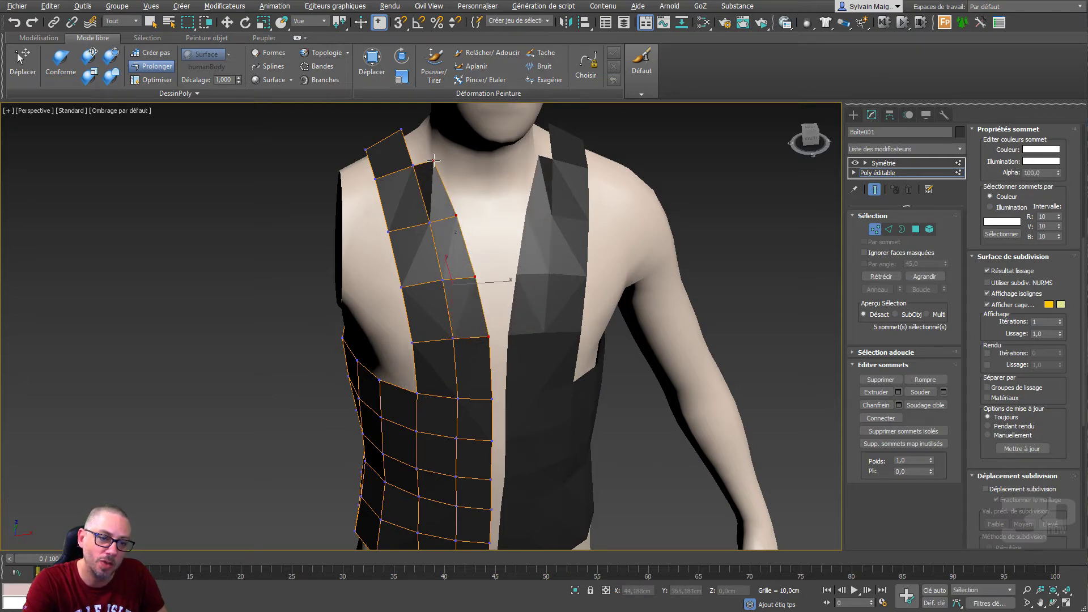
Step: Continue the inner polygon column over the shoulder beside the neck and fill the corner to the back panel
middle_click_drag(435, 209, 515, 249, "alt")
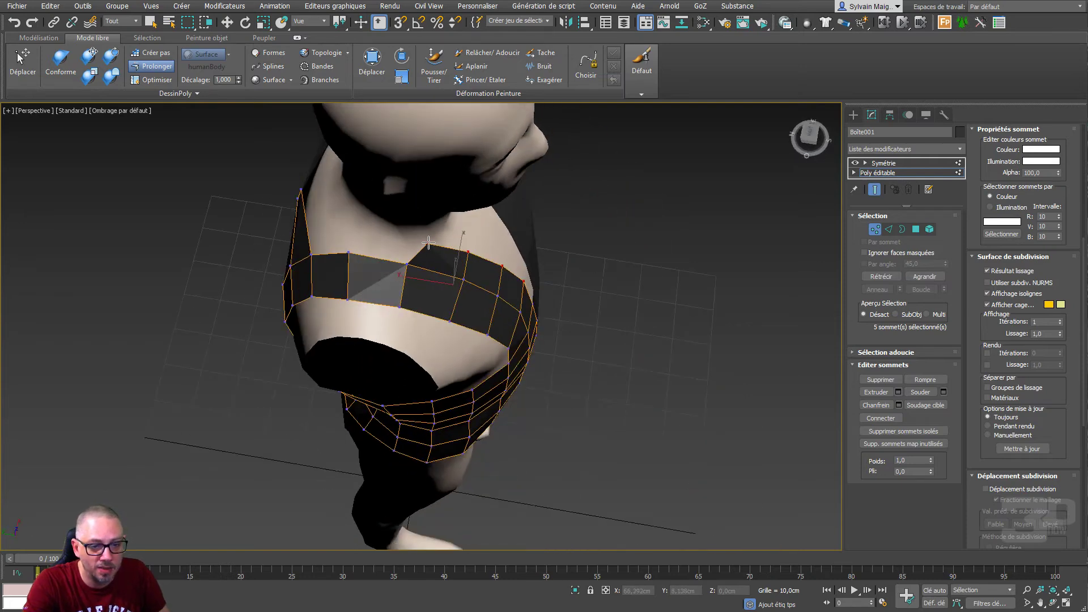
left_click_drag(428, 243, 351, 236, "ctrl+alt+shift")
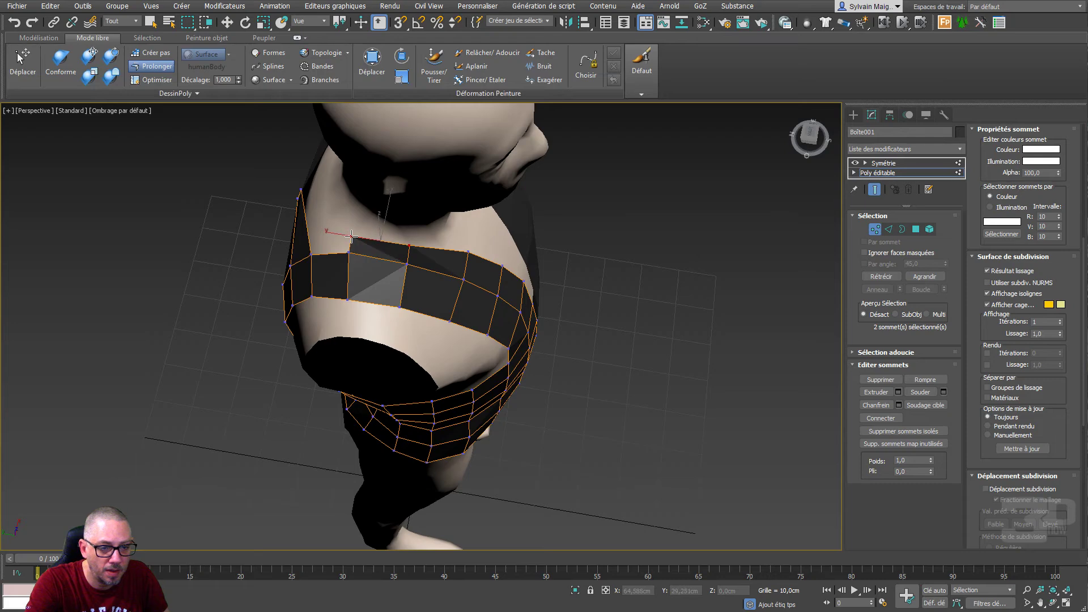
middle_click_drag(354, 235, 433, 226, "alt")
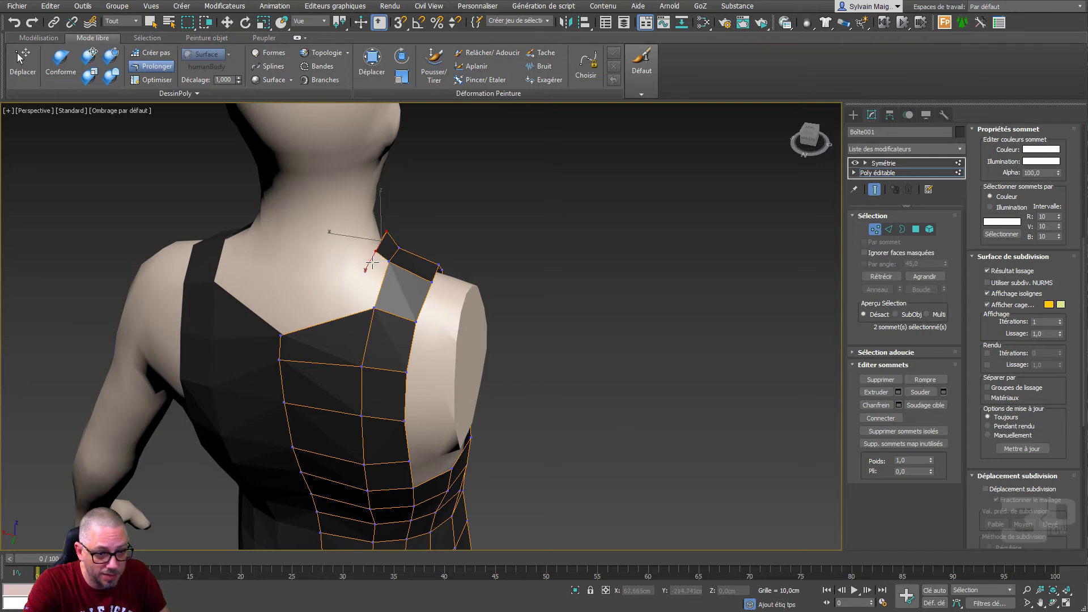
left_click_drag(382, 255, 335, 327, "ctrl+alt")
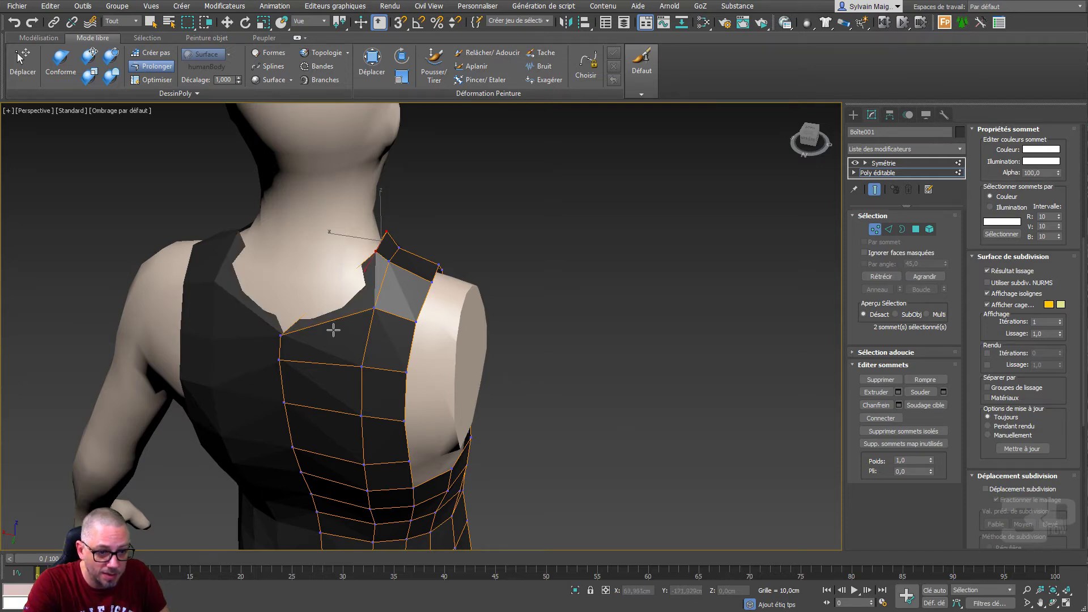
right_click(276, 264)
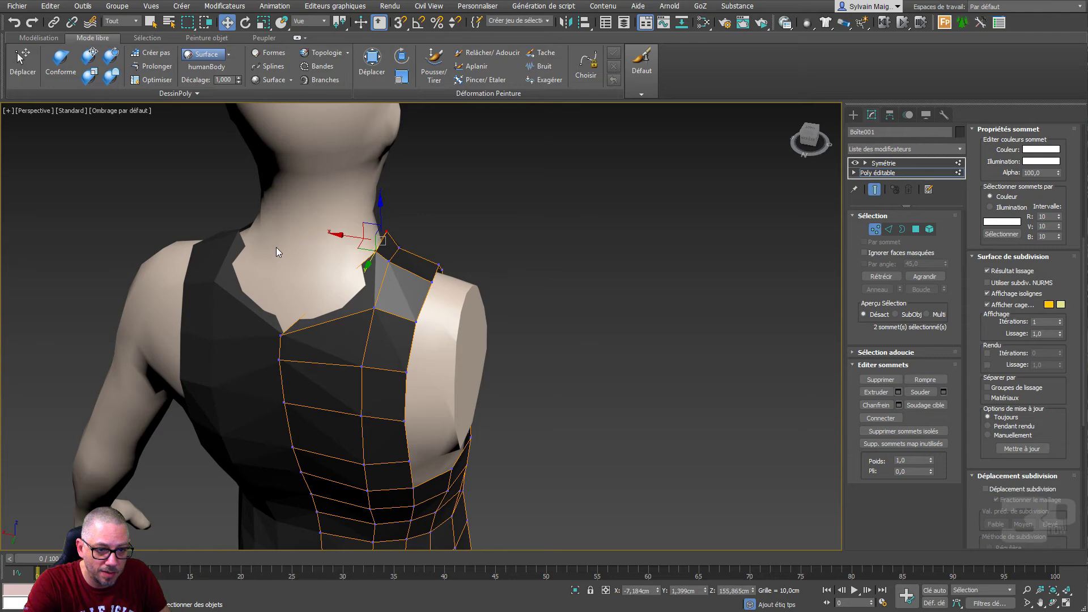
Step: Raise the centre vertex of the back neckline and adjust the neckline vertices on the shoulder with the Extend tool
mouse_move(365, 288)
middle_mouse_down("alt")
mouse_move(304, 324)
mouse_move(377, 281)
middle_mouse_up("alt")
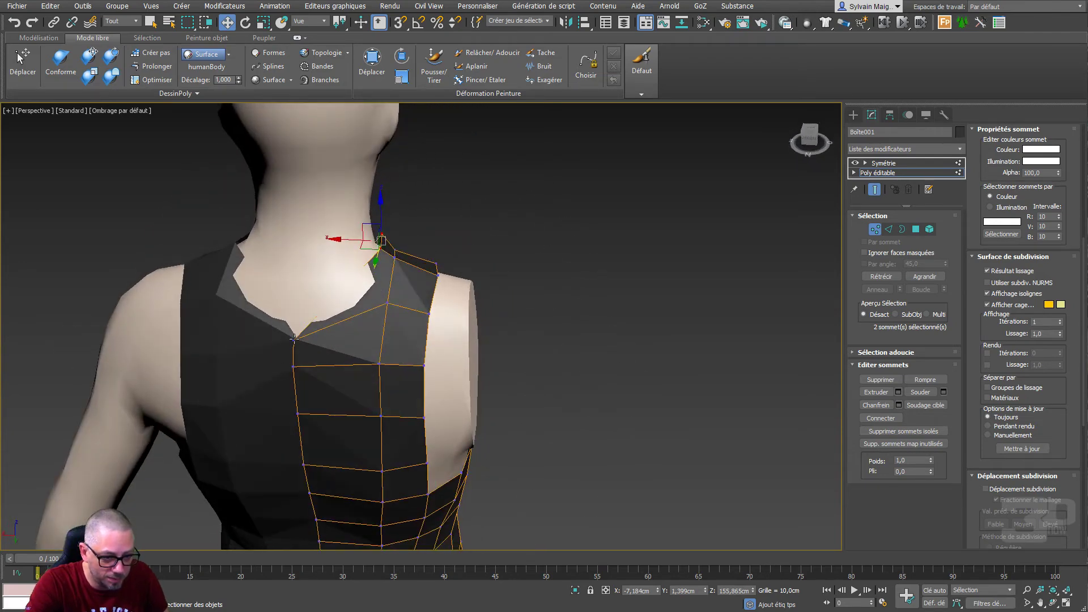
left_click(158, 66)
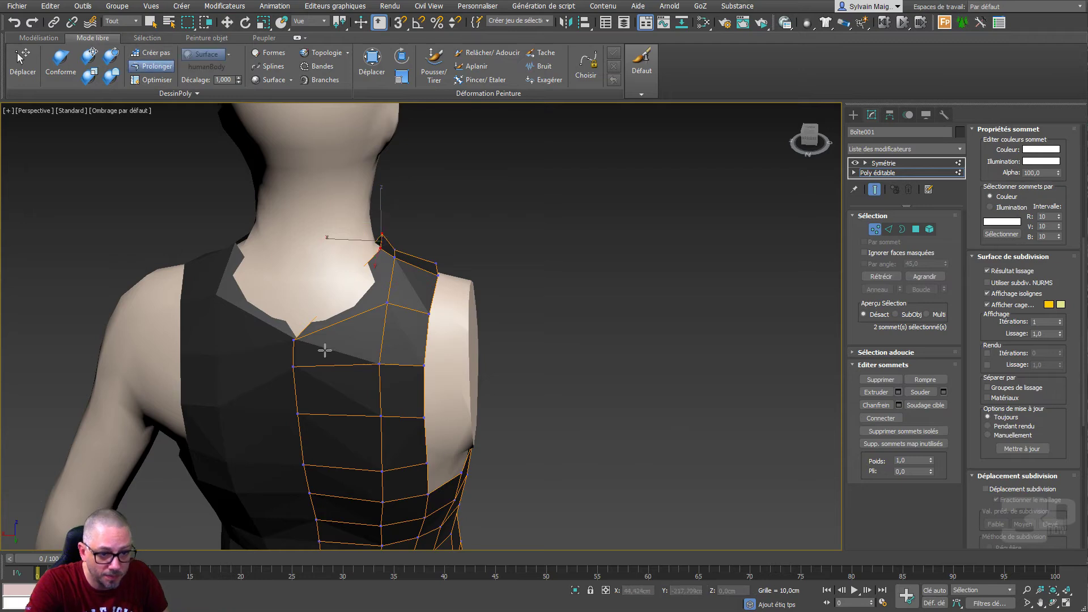
left_click_drag(294, 339, 295, 304)
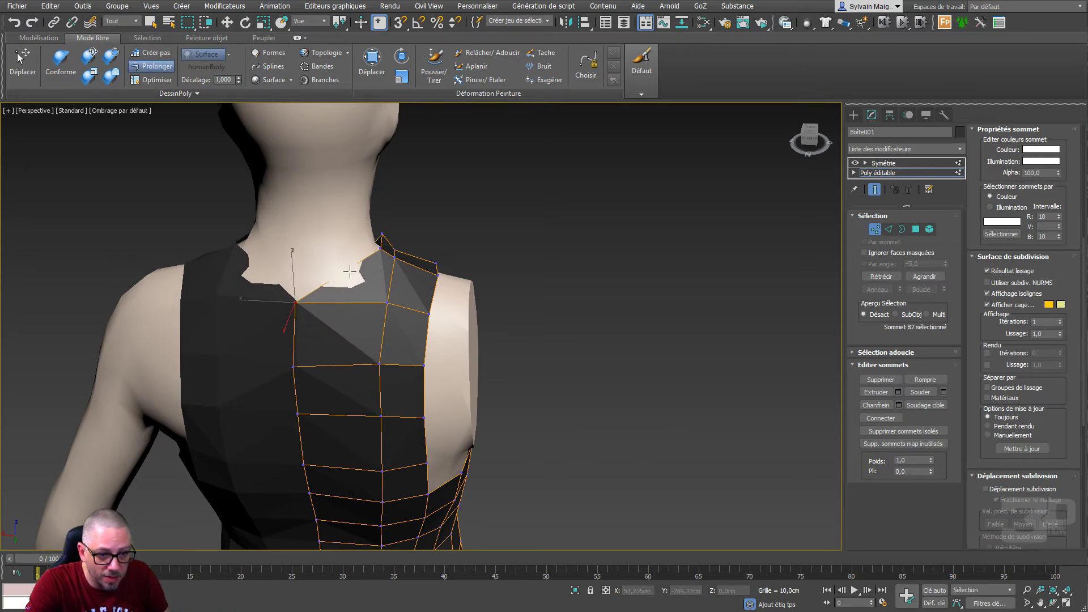
middle_click_drag(350, 272, 326, 297, "alt")
left_click_drag(381, 340, 367, 336)
left_click_drag(436, 323, 434, 327)
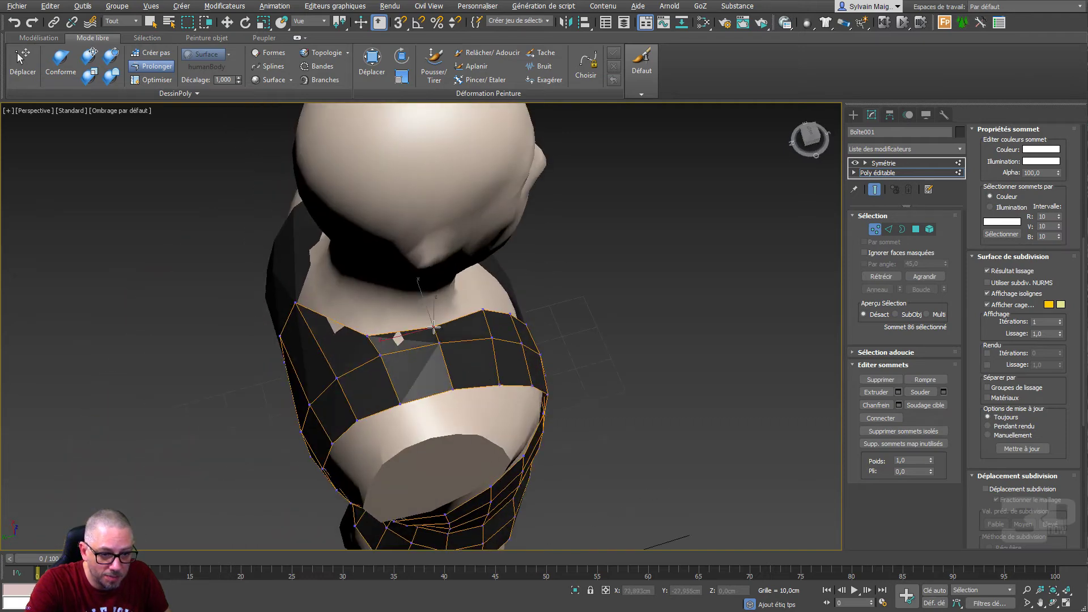
Step: Refine the upper two centre-back vertices and the back neckline vertex near the shoulder
middle_click_drag(424, 328, 374, 382, "alt")
left_click(304, 354)
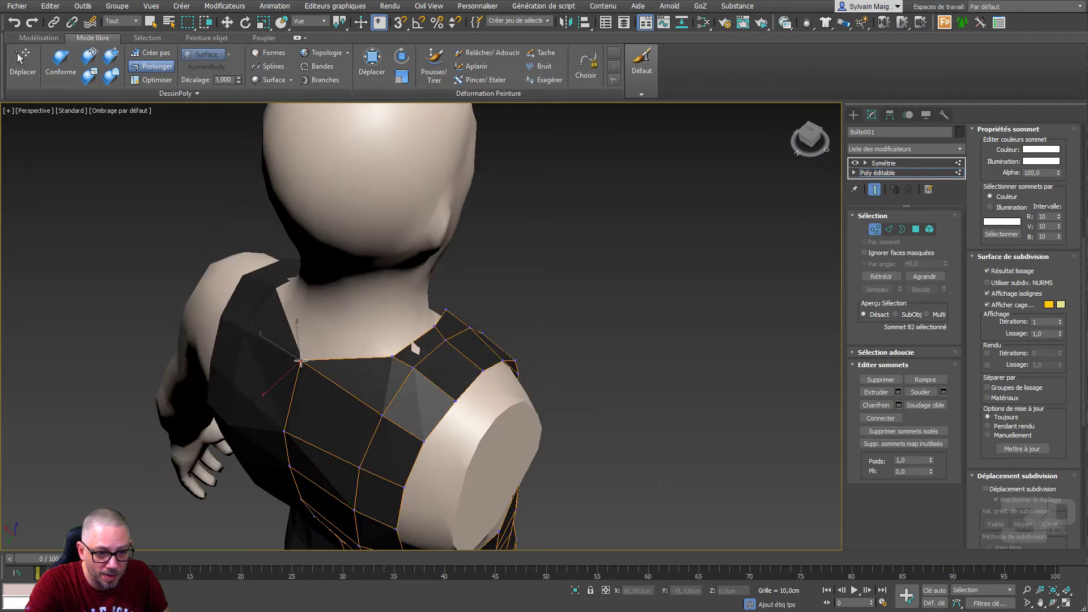
left_click(284, 431)
left_click_drag(284, 432, 288, 419)
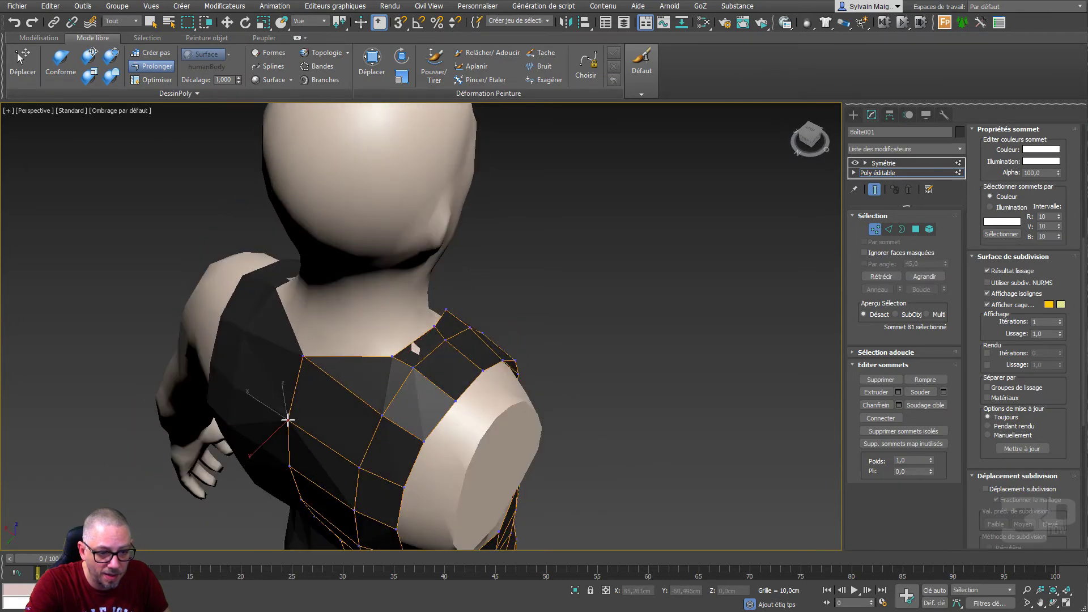
middle_click_drag(422, 355, 417, 241, "alt")
left_click_drag(365, 254, 368, 258)
middle_click_drag(369, 257, 331, 264, "alt")
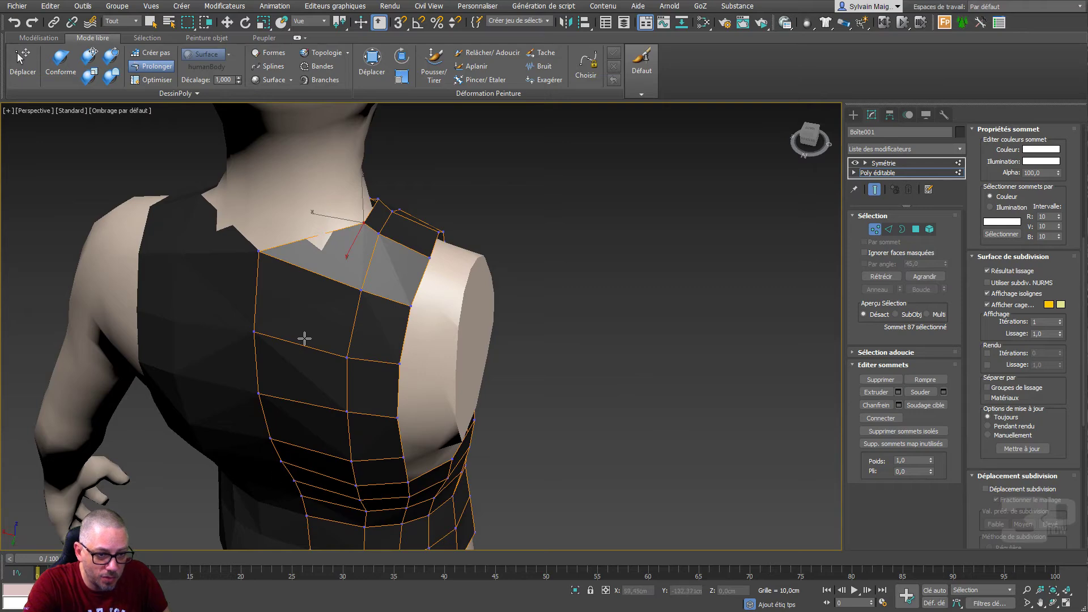
Step: Extend the back neckline edge upward as a narrow collar polygon and align its outer vertex above the neckline
scroll(321, 338, "down", 5)
middle_click_drag(321, 338, 319, 300, "alt")
scroll(321, 301, "up", 10)
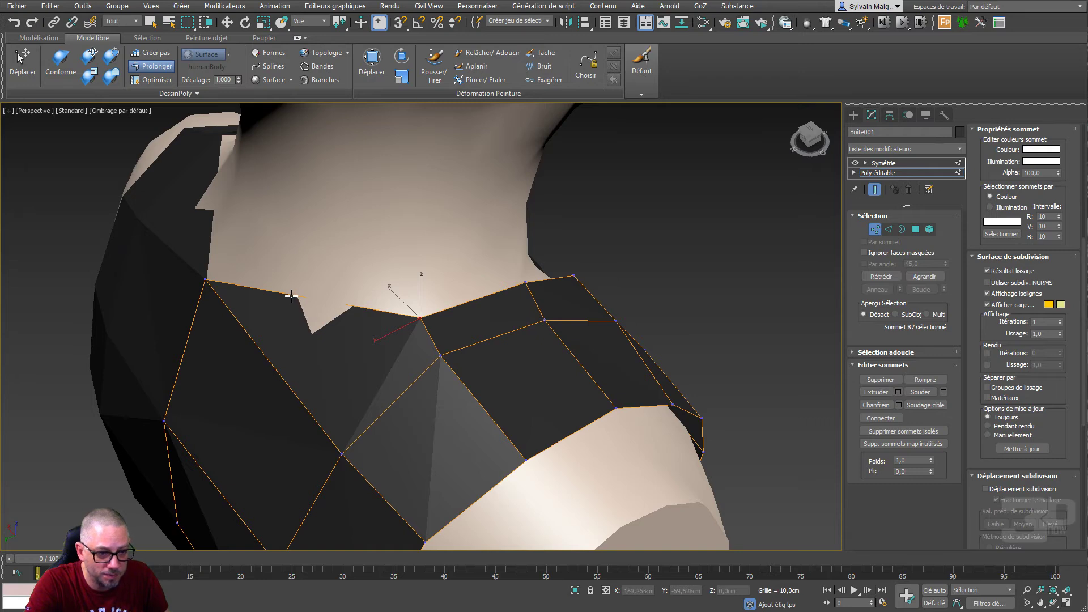
left_click_drag(291, 297, 323, 271)
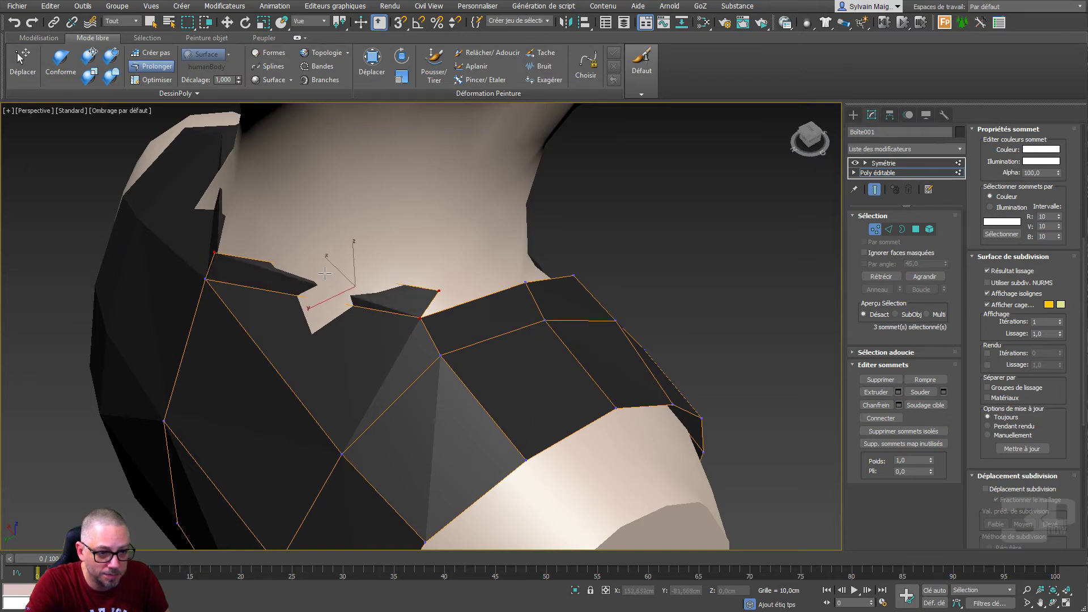
left_click_drag(439, 291, 421, 288, "ctrl+alt+shift")
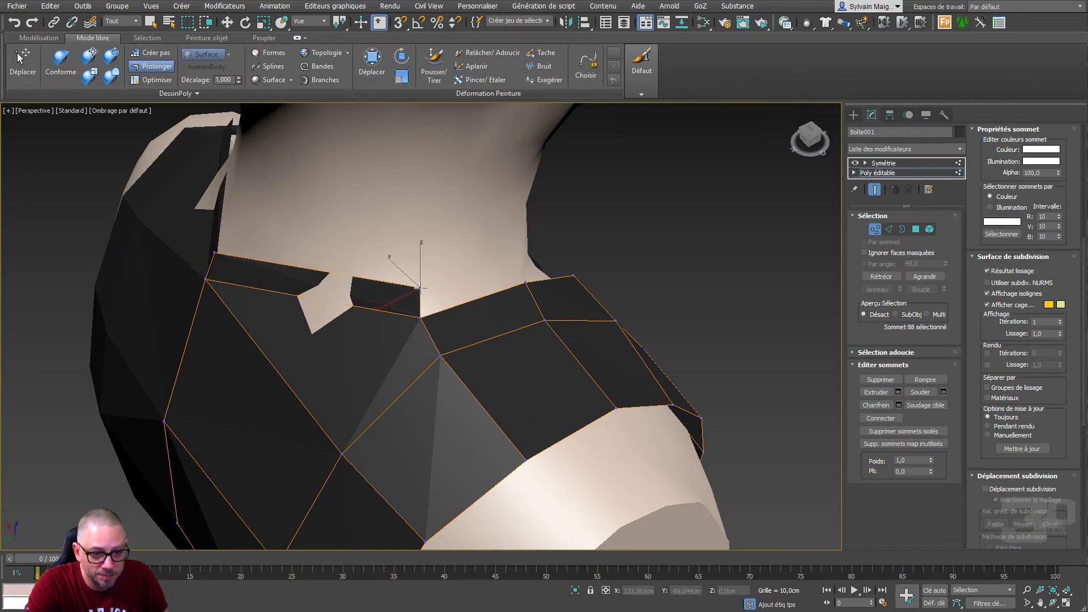
middle_click_drag(441, 309, 405, 306, "alt")
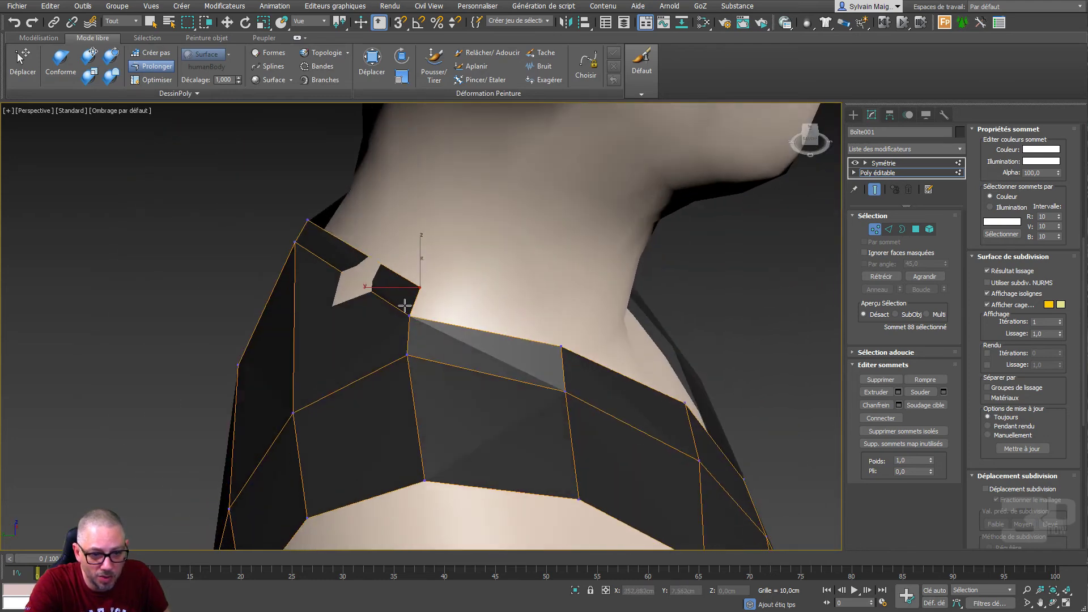
Step: Extend the narrow collar strip along the neckline over the shoulder towards the front with the Extend tool
left_click_drag(409, 316, 565, 320)
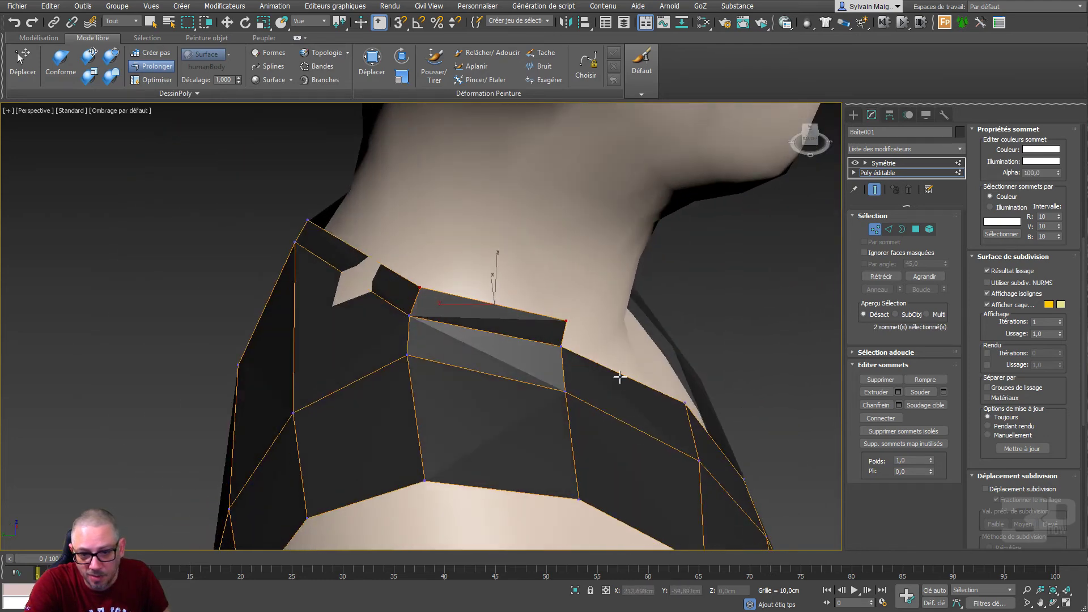
middle_click_drag(620, 379, 411, 245, "alt")
left_click_drag(411, 256, 606, 385)
Step: Continue the narrow strip down the front neckline onto the chest and adjust its inner vertex
middle_click_drag(606, 385, 427, 216, "alt")
scroll(347, 242, "down", 5)
left_click_drag(342, 225, 376, 311)
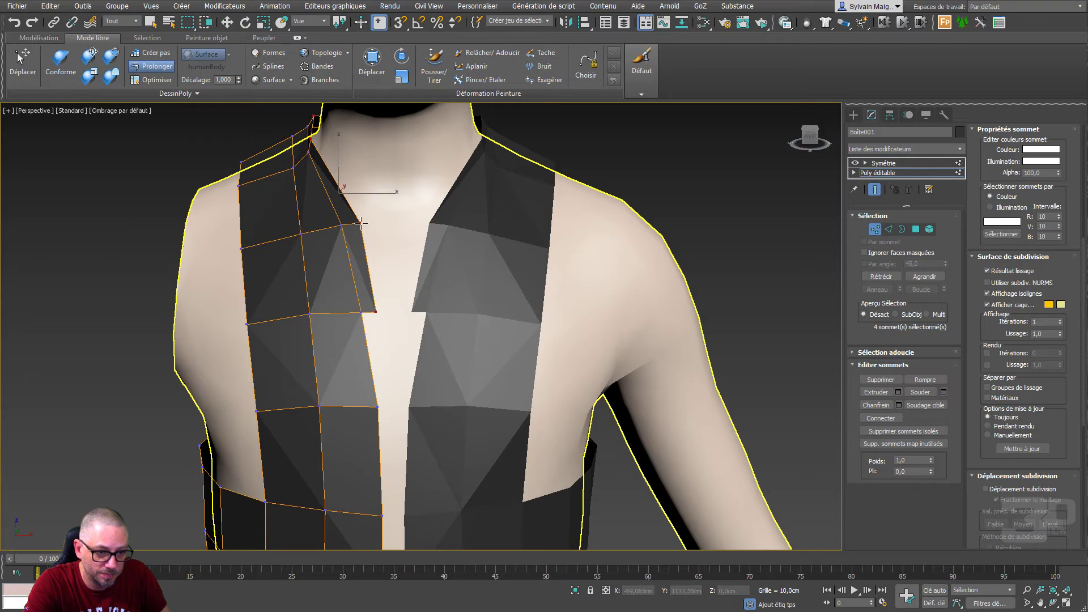
left_click_drag(361, 223, 353, 222, "ctrl+alt+shift")
left_click_drag(375, 312, 389, 408, "ctrl+alt+shift")
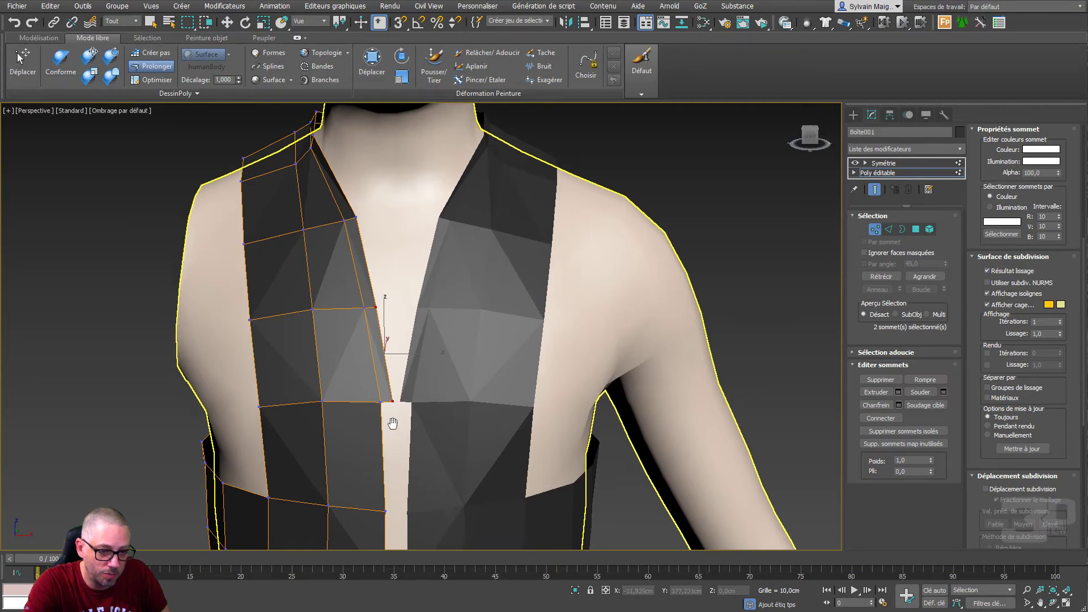
middle_click_drag(383, 418, 422, 147)
left_click_drag(424, 185, 437, 294)
scroll(437, 294, "up", 10)
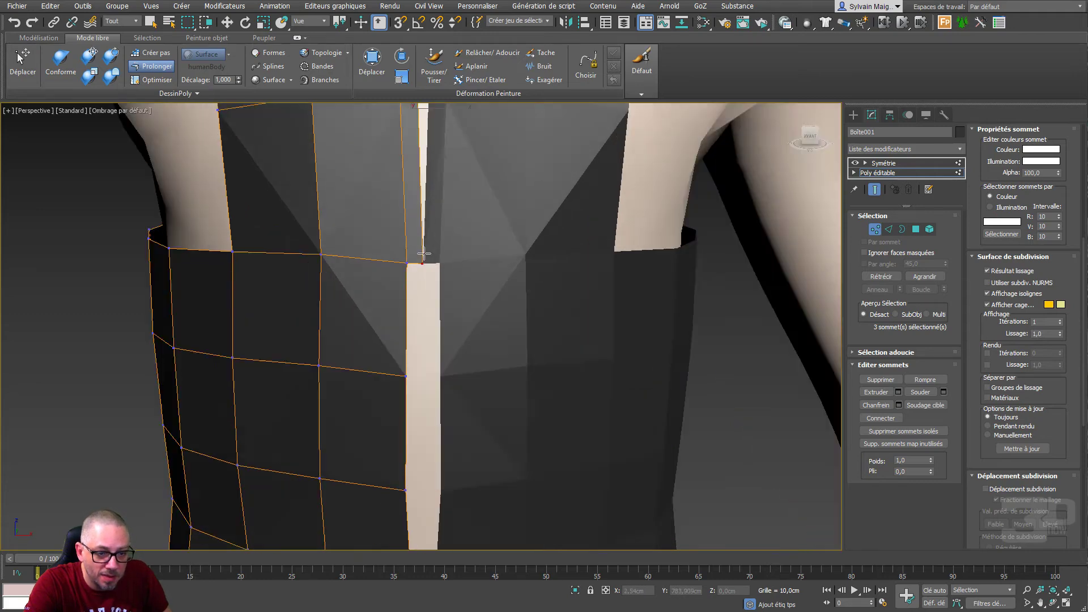
left_click(412, 292)
scroll(409, 298, "down", 8)
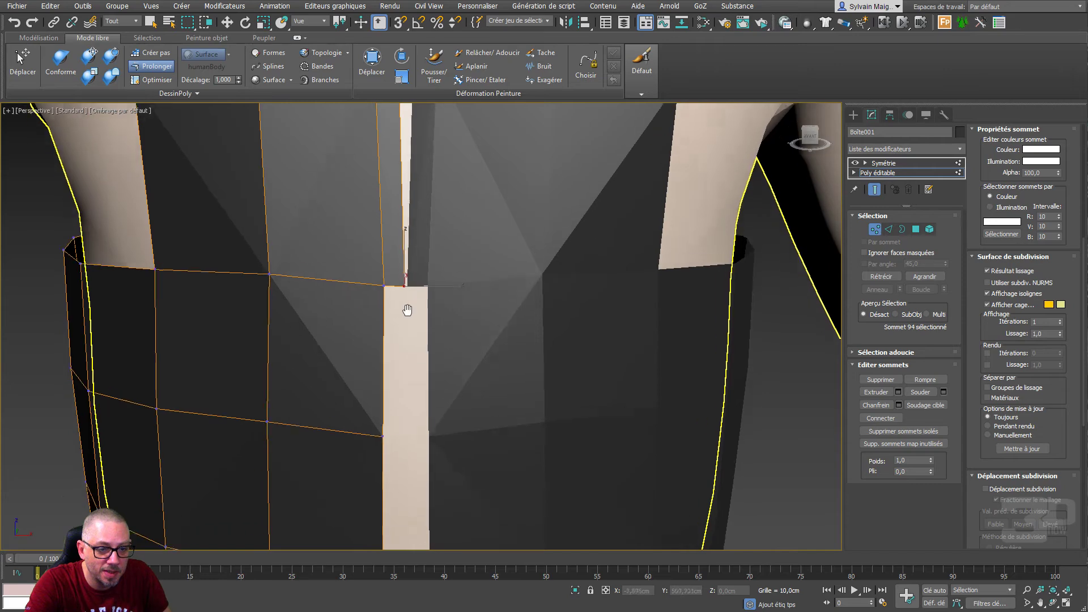
middle_click_drag(408, 310, 408, 293)
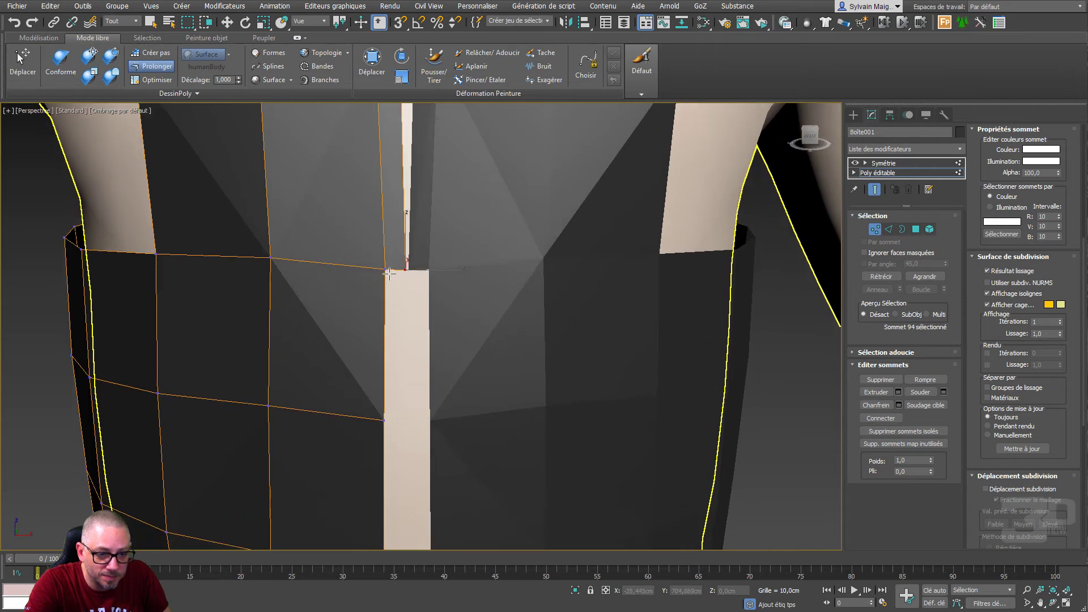
left_click_drag(387, 271, 403, 423)
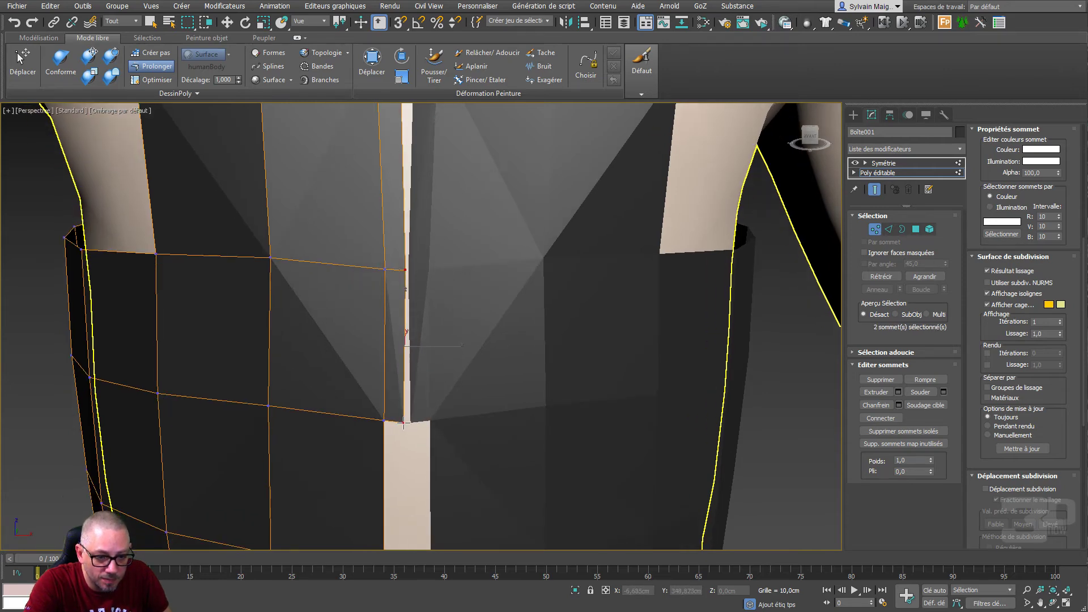
middle_click_drag(405, 309, 416, 235)
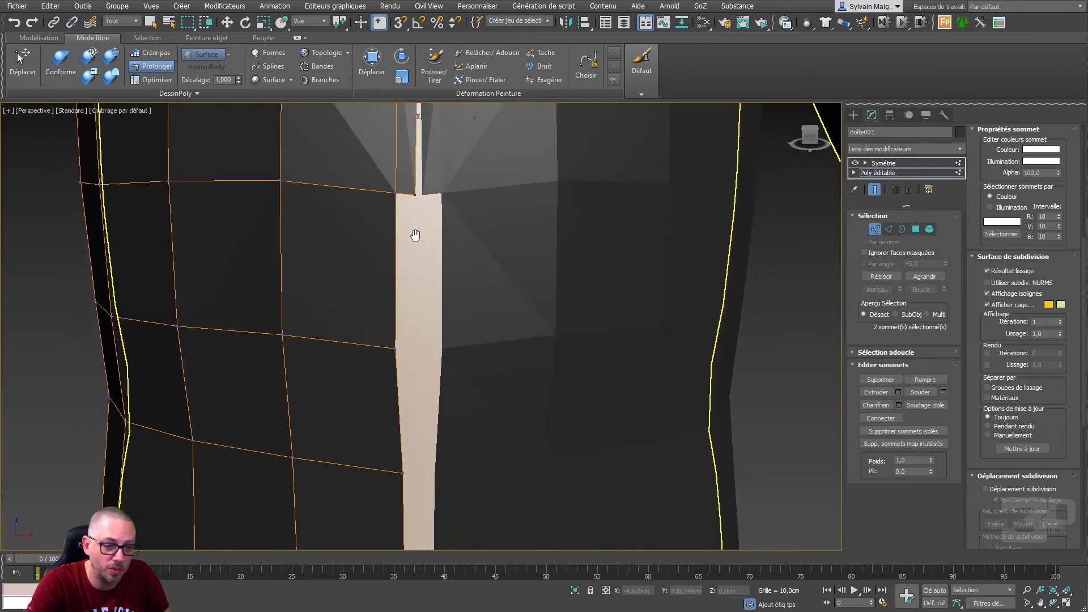
left_click_drag(394, 197, 416, 349)
middle_click_drag(403, 370, 410, 230)
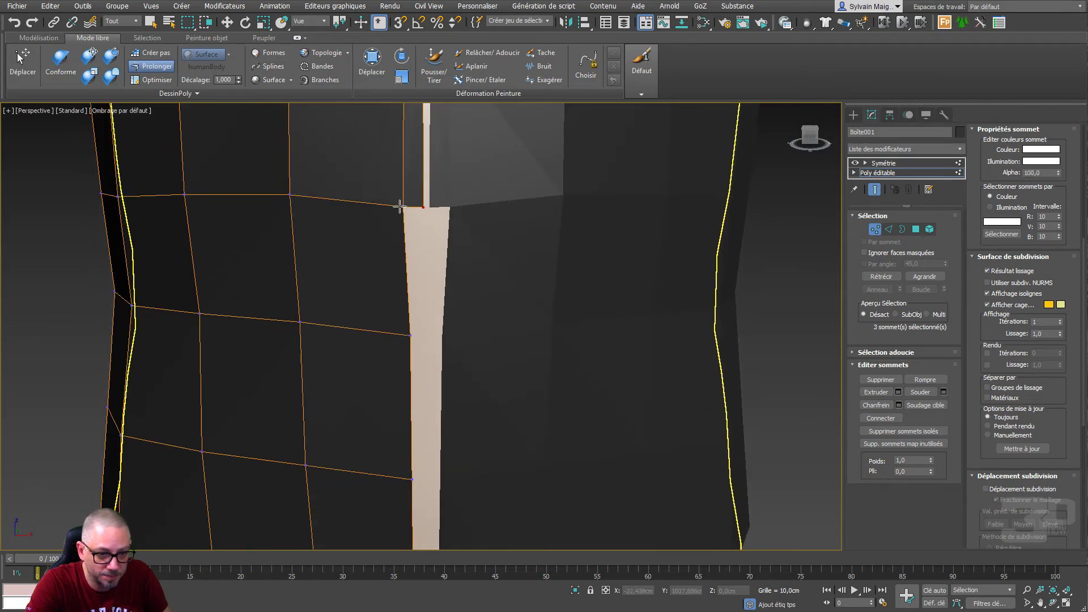
left_click_drag(402, 207, 426, 339)
key("ctrl+w")
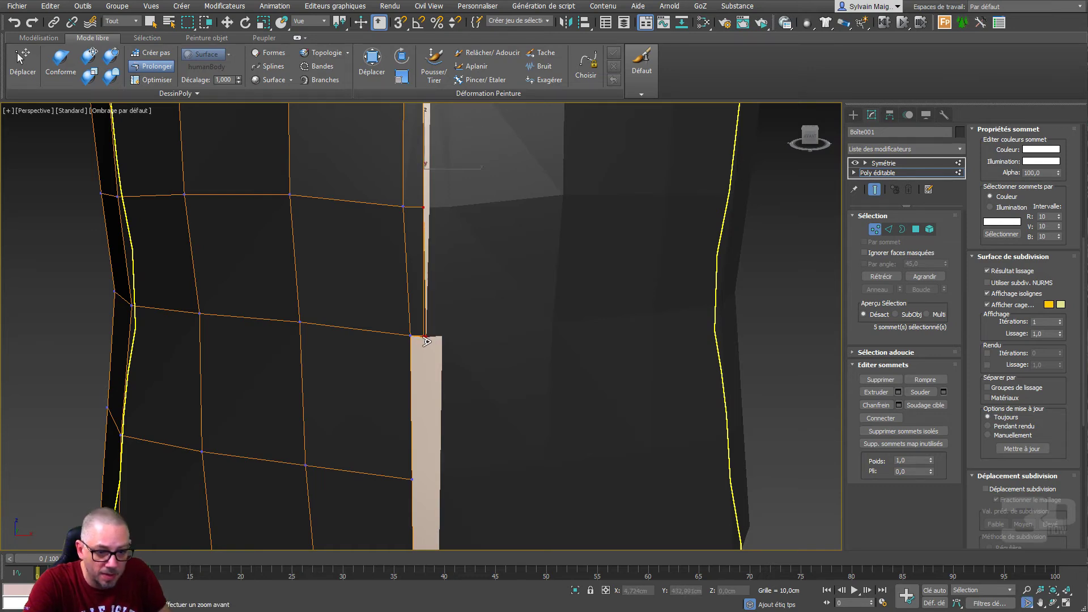
key("Escape")
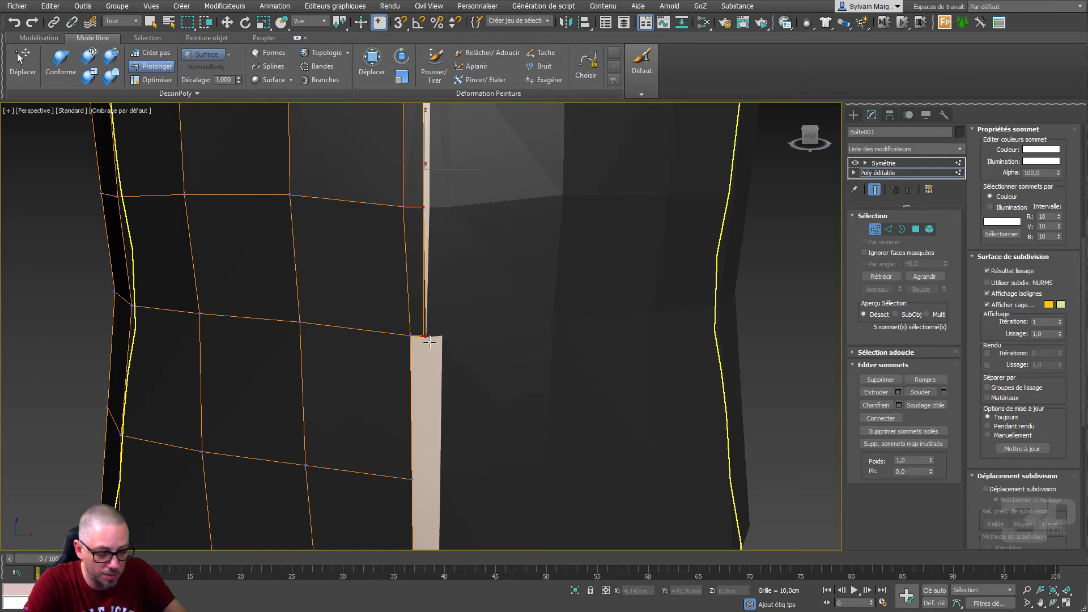
key("Delete")
Step: Extend the front opening edge inward as a narrow polygon strip from the chest down to the hem
middle_click_drag(419, 278, 405, 342)
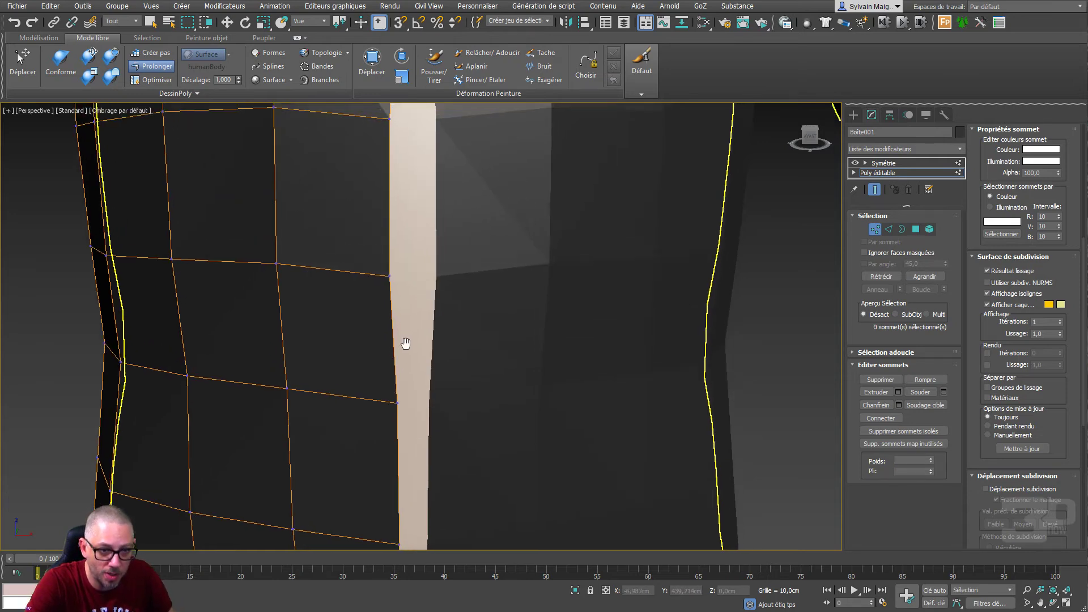
scroll(406, 342, "down", 5)
scroll(402, 232, "up", 5)
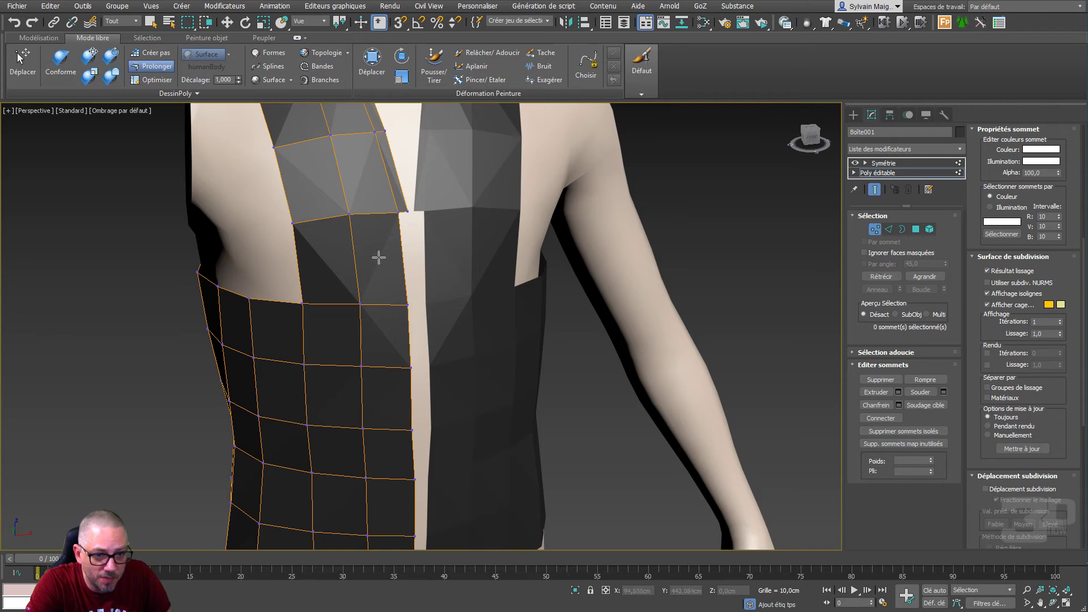
middle_click_drag(395, 259, 382, 240, "alt")
left_click_drag(367, 196, 367, 473)
middle_click_drag(367, 473, 367, 344)
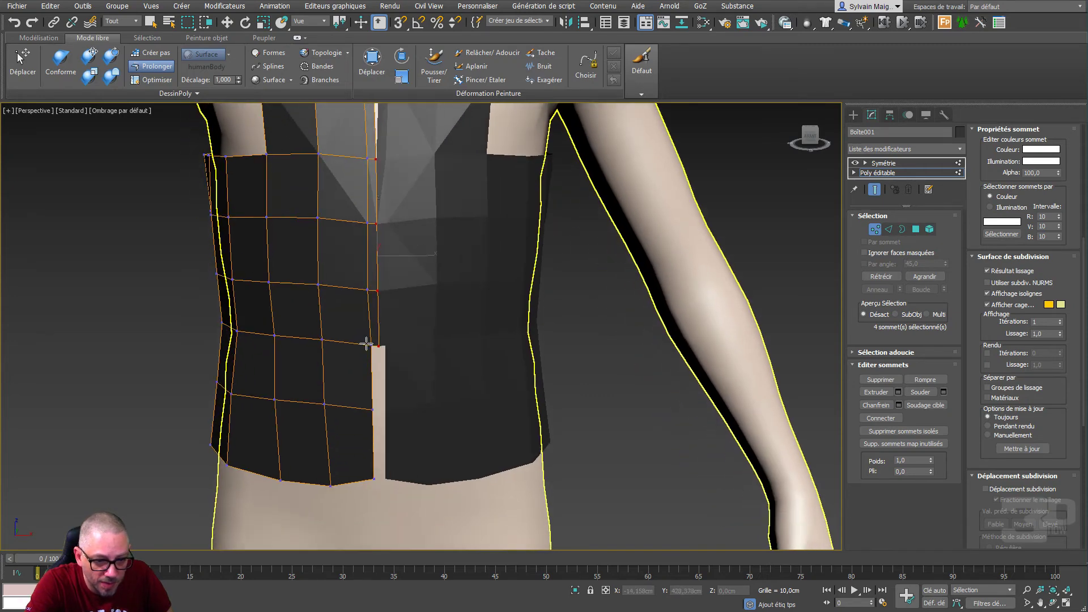
left_click_drag(367, 344, 380, 482)
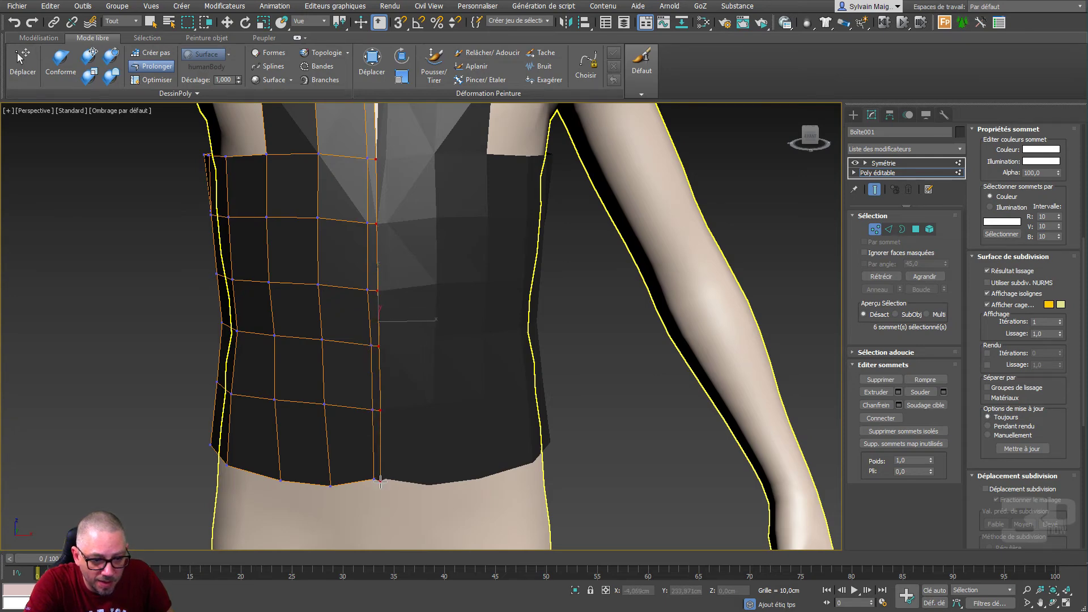
Step: Extend the front hem edges downward as a narrow band, starting from the centre strip's bottom vertex
scroll(376, 486, "up", 5)
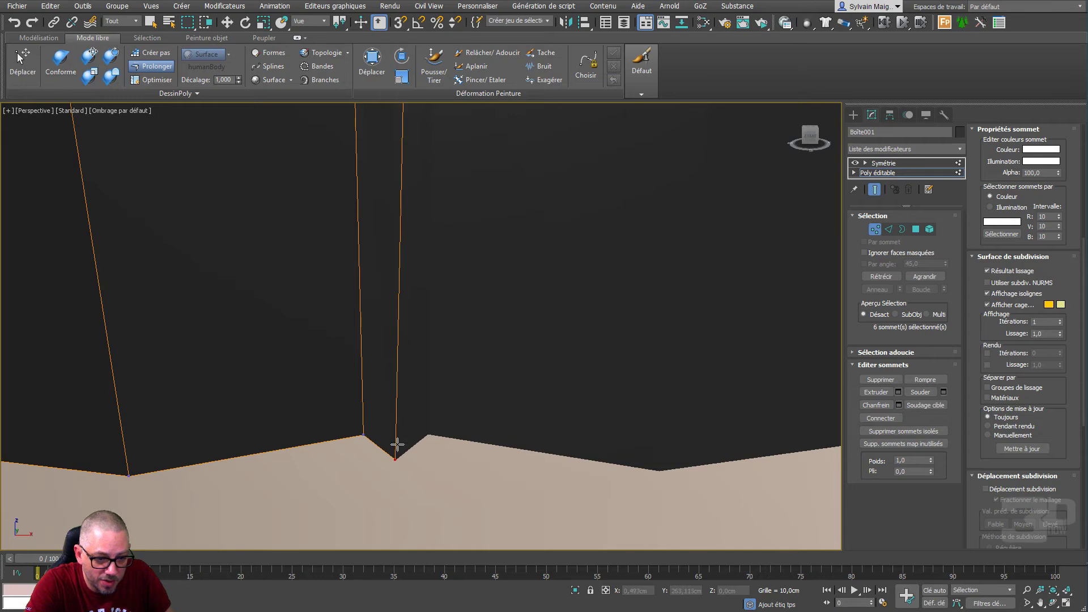
scroll(381, 474, "down", 5)
scroll(548, 325, "up", 3)
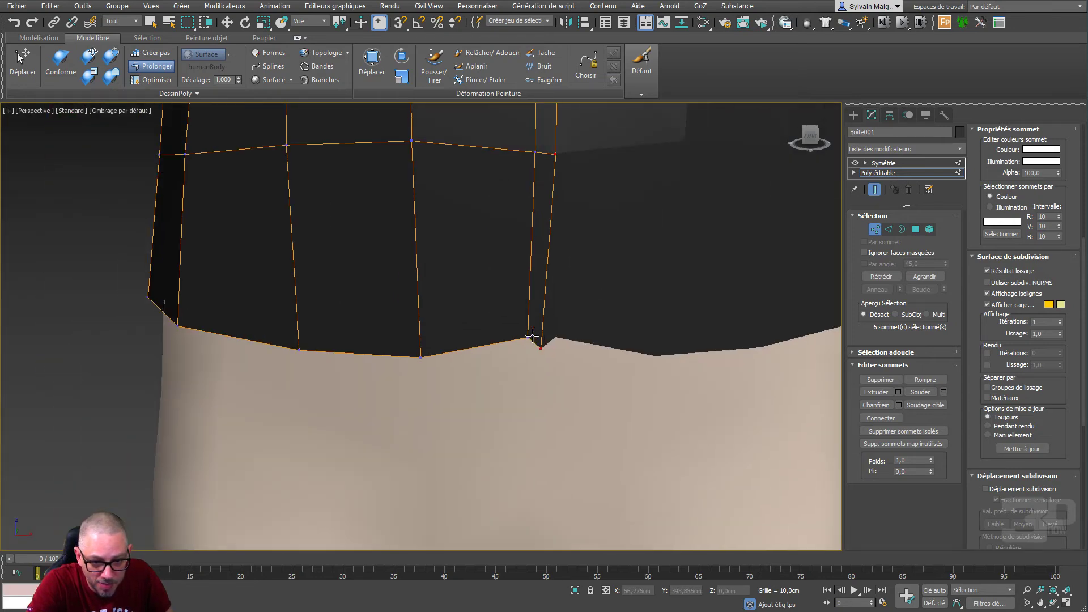
left_click_drag(528, 339, 422, 379)
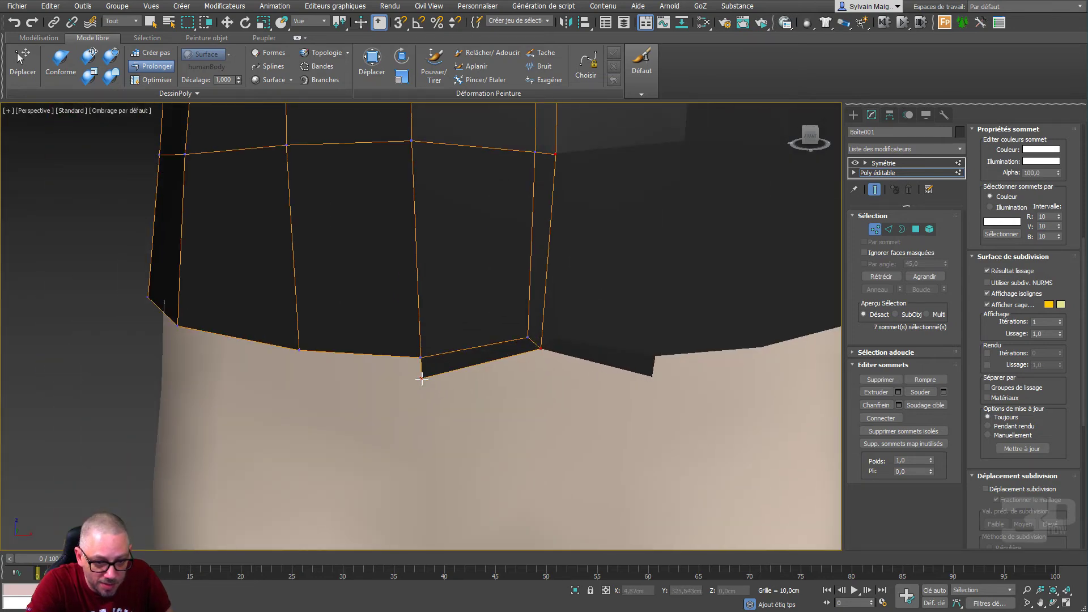
left_click_drag(297, 352, 294, 373)
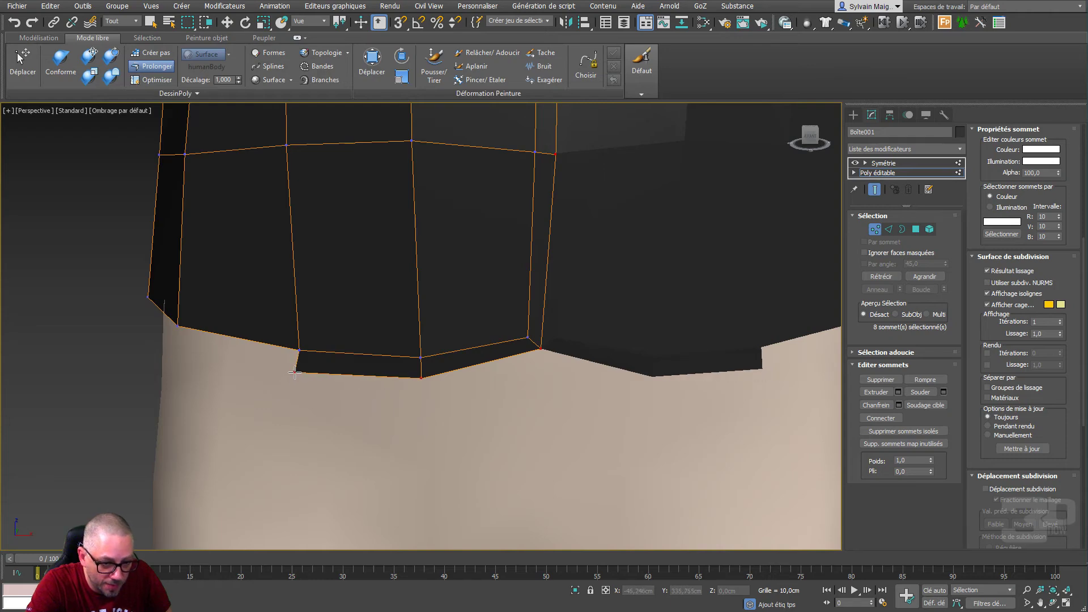
Step: Continue the narrow hem band around the side of the vest
middle_click_drag(298, 373, 505, 326, "alt")
middle_click_drag(479, 376, 439, 371, "alt")
scroll(440, 371, "down", 5)
scroll(438, 370, "up", 3)
left_click_drag(420, 358, 291, 359)
middle_click_drag(291, 359, 328, 344, "alt")
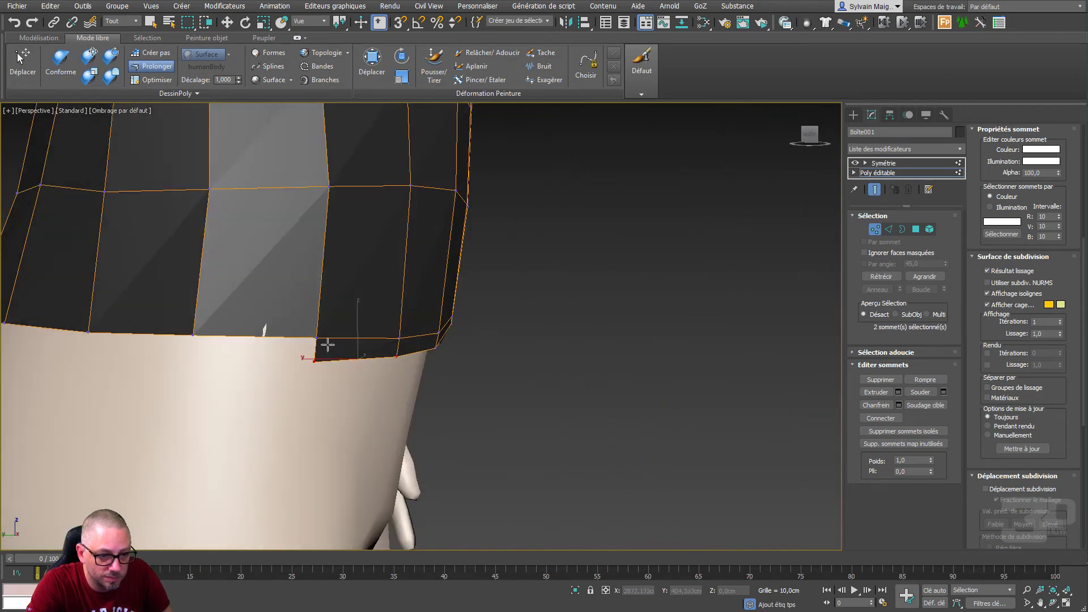
left_click_drag(318, 338, 224, 352)
Step: Continue the hem band across the back to the centre line
middle_click_drag(187, 358, 357, 405, "alt")
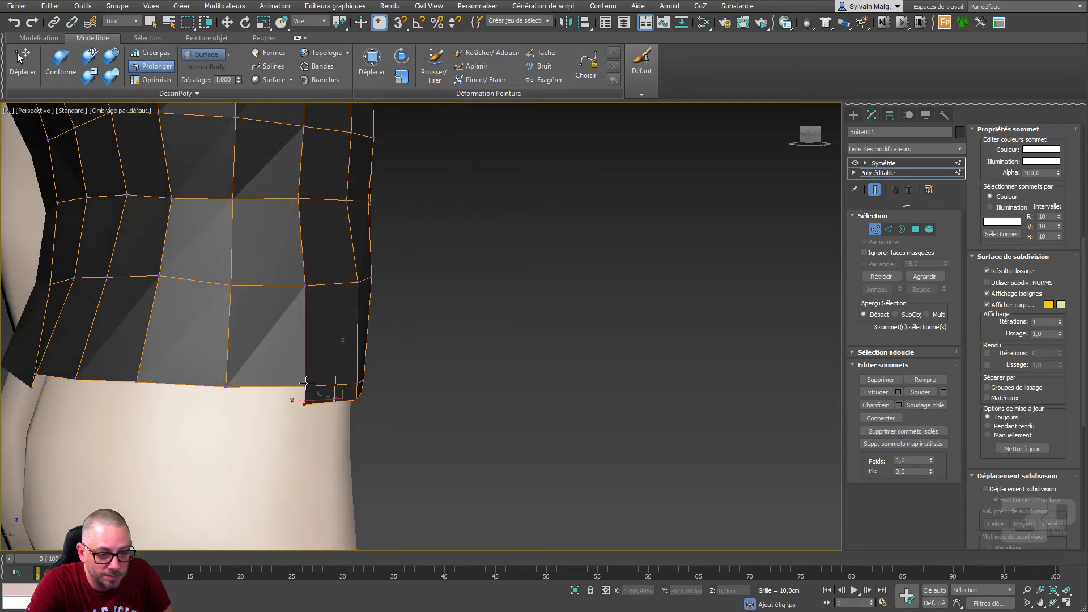
left_click_drag(306, 384, 139, 402, "shift")
middle_click_drag(133, 400, 471, 401, "alt")
left_click_drag(513, 400, 273, 433, "shift")
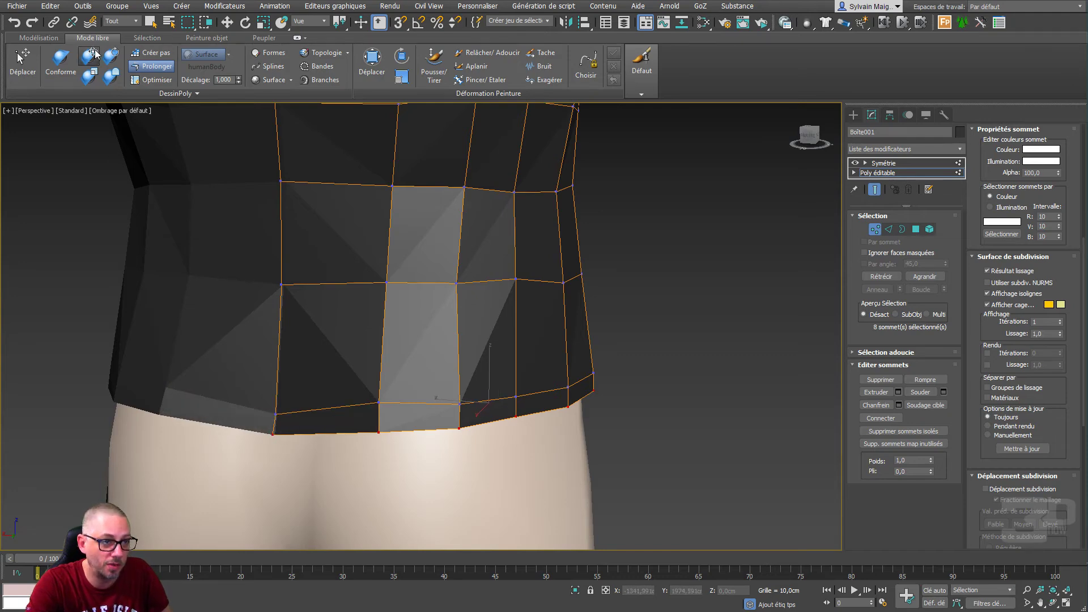
Step: Raise and even out the vertices of the back and side hem with the Move Conform brush
left_click(95, 53)
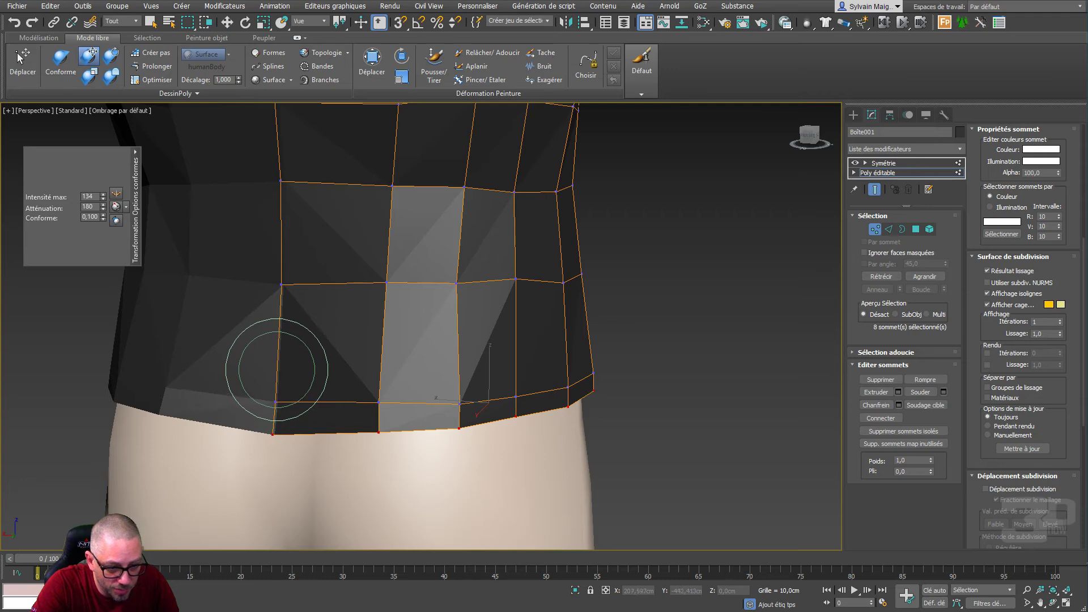
left_click_drag(269, 466, 271, 451)
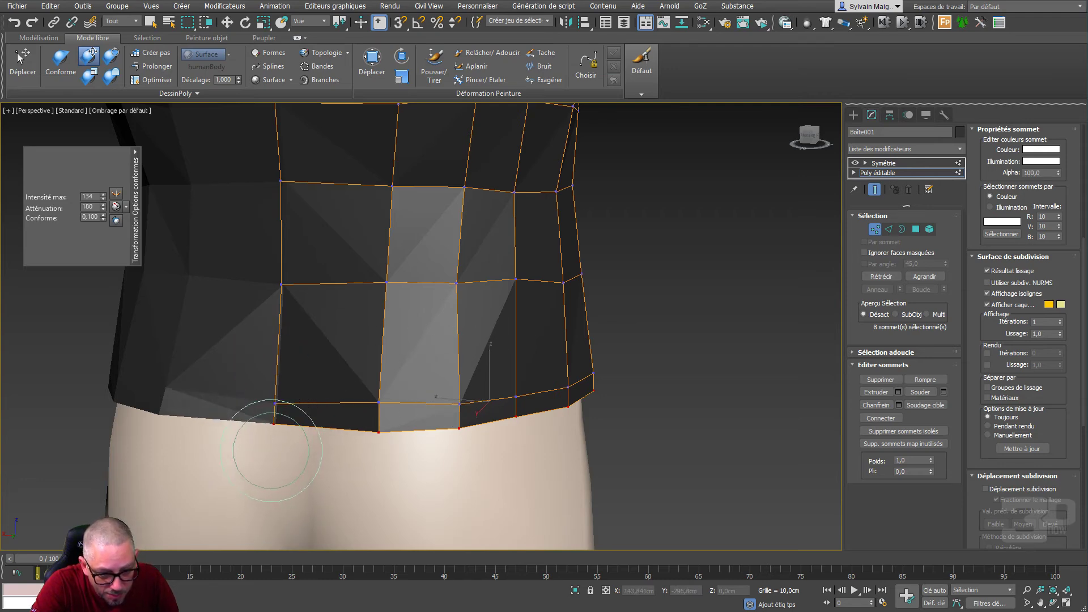
left_click_drag(395, 458, 395, 440)
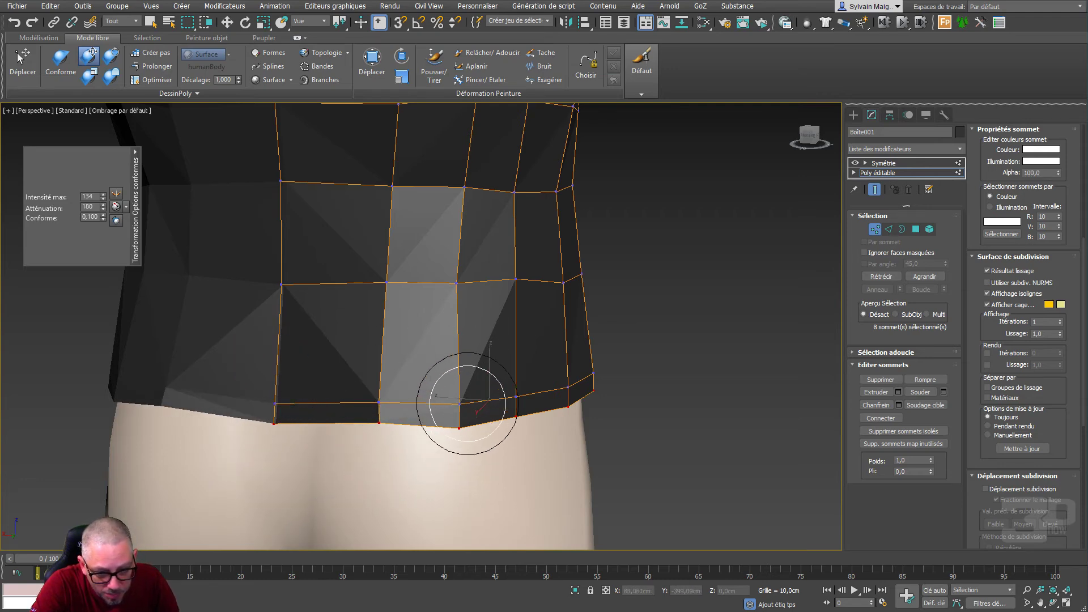
left_click_drag(454, 413, 454, 396)
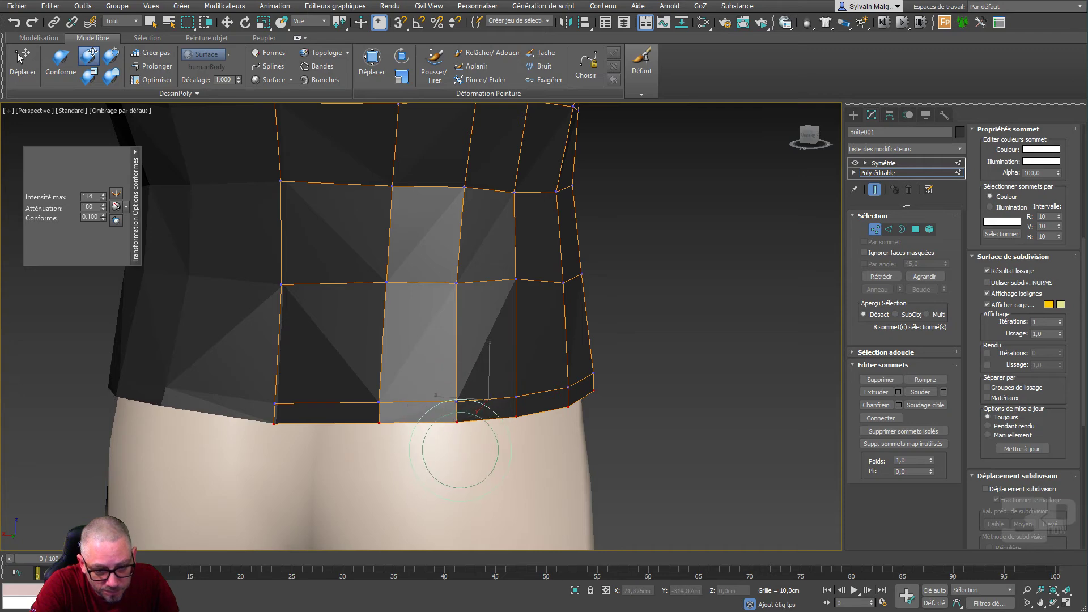
mouse_move(515, 456)
middle_mouse_down("alt")
mouse_move(510, 437)
mouse_move(454, 444)
mouse_move(496, 443)
middle_mouse_up("alt")
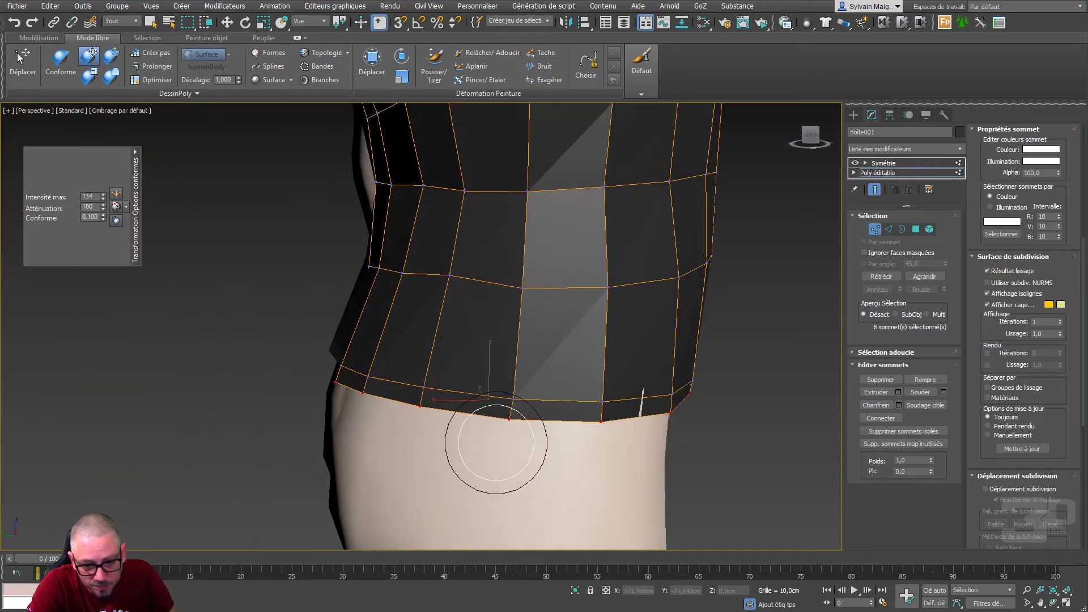
middle_click_drag(656, 445, 512, 404, "alt")
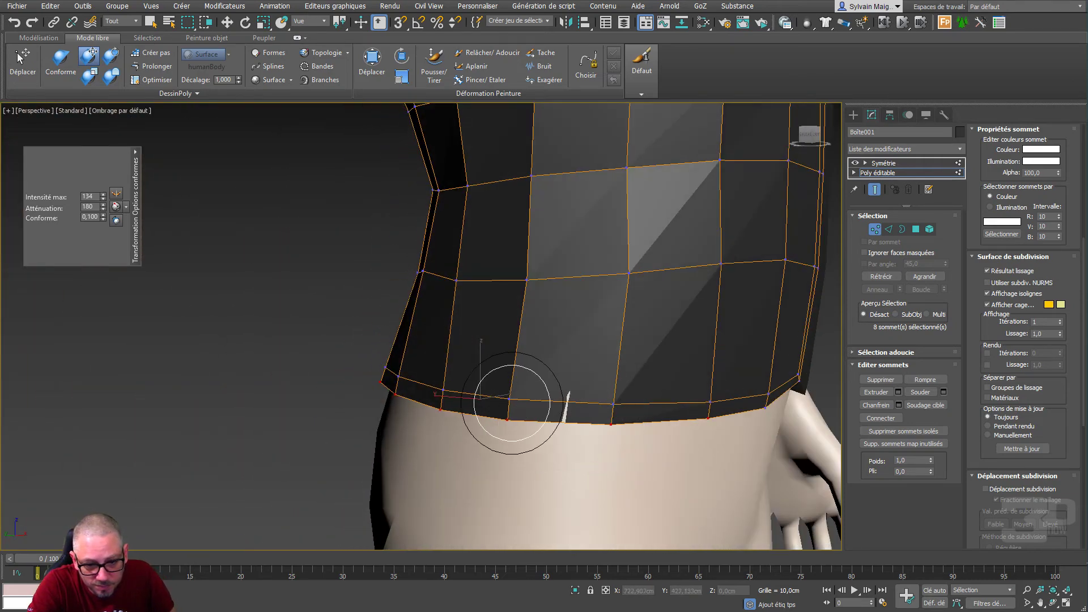
left_click_drag(512, 404, 519, 403)
Step: Lower the centre-front hem vertex and shift the front opening's edge vertices slightly away from the centre line up to the chest
mouse_move(510, 449)
middle_mouse_down("alt")
mouse_move(660, 433)
mouse_move(578, 417)
mouse_move(634, 416)
middle_mouse_up("alt")
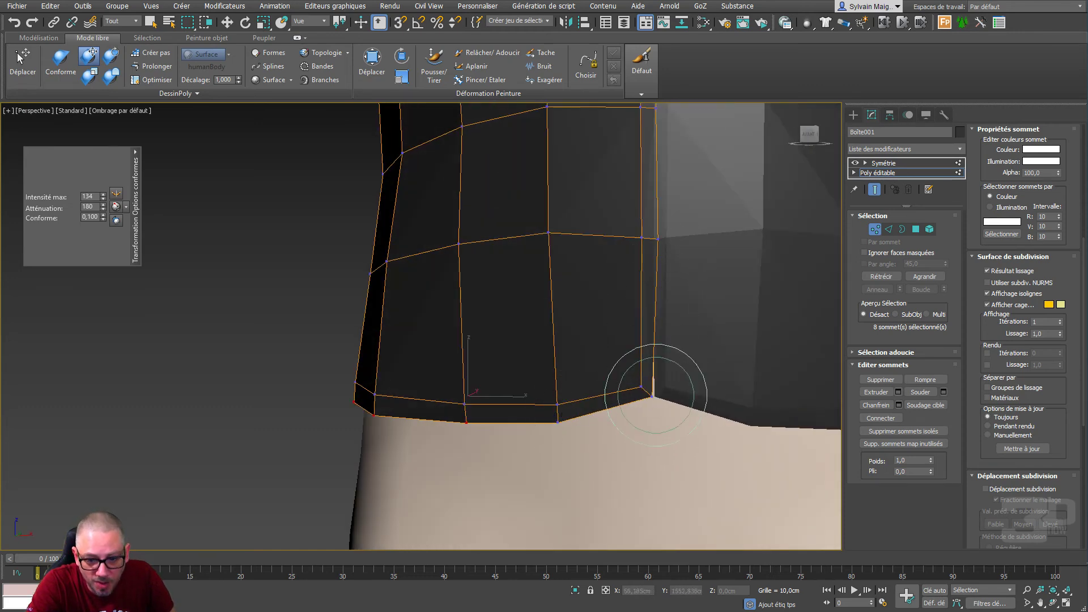
left_click_drag(651, 381, 654, 402)
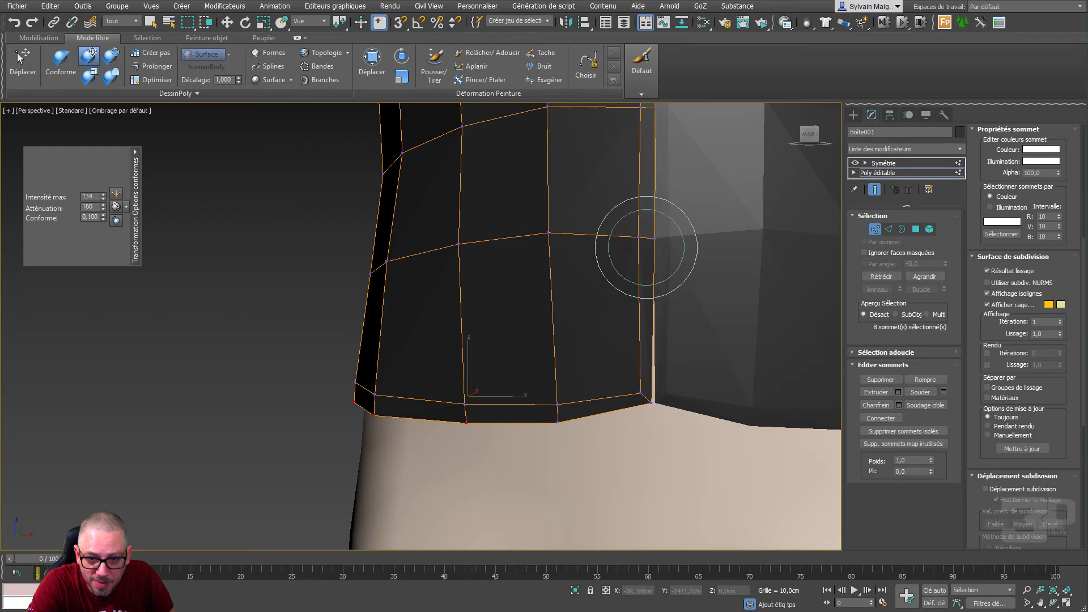
middle_click_drag(669, 262, 657, 433)
left_click_drag(634, 327, 627, 323)
middle_click_drag(657, 287, 655, 399)
left_click_drag(626, 341, 618, 347)
left_click_drag(632, 233, 626, 223)
middle_click_drag(635, 184, 626, 372)
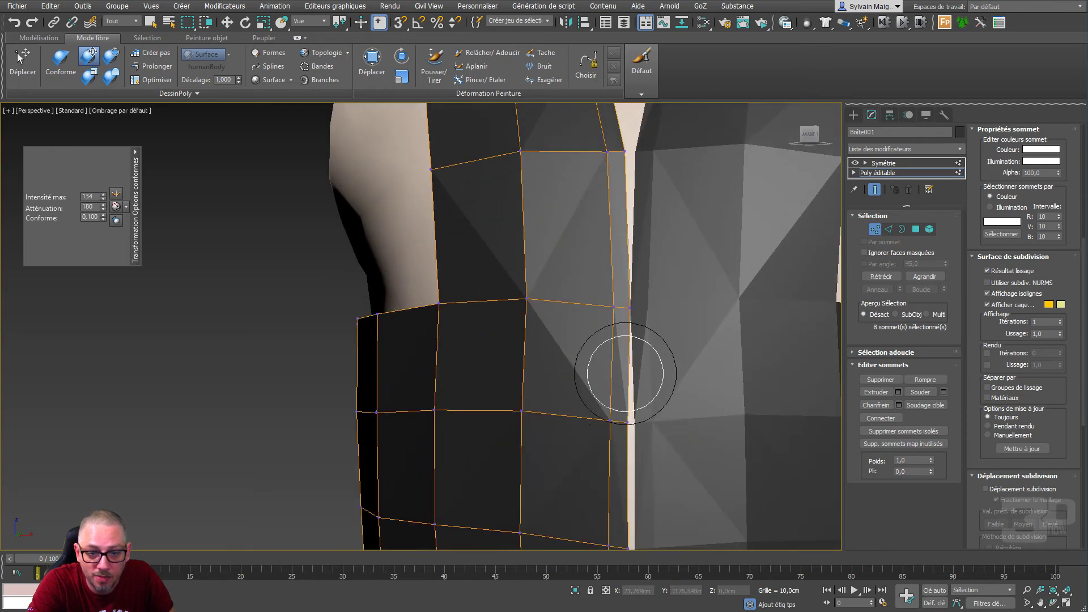
left_click_drag(619, 323, 613, 319)
Step: Reshape the vest's collar and shoulder vertices around the side of the neck with the Move Conform brush
scroll(613, 319, "down", 5)
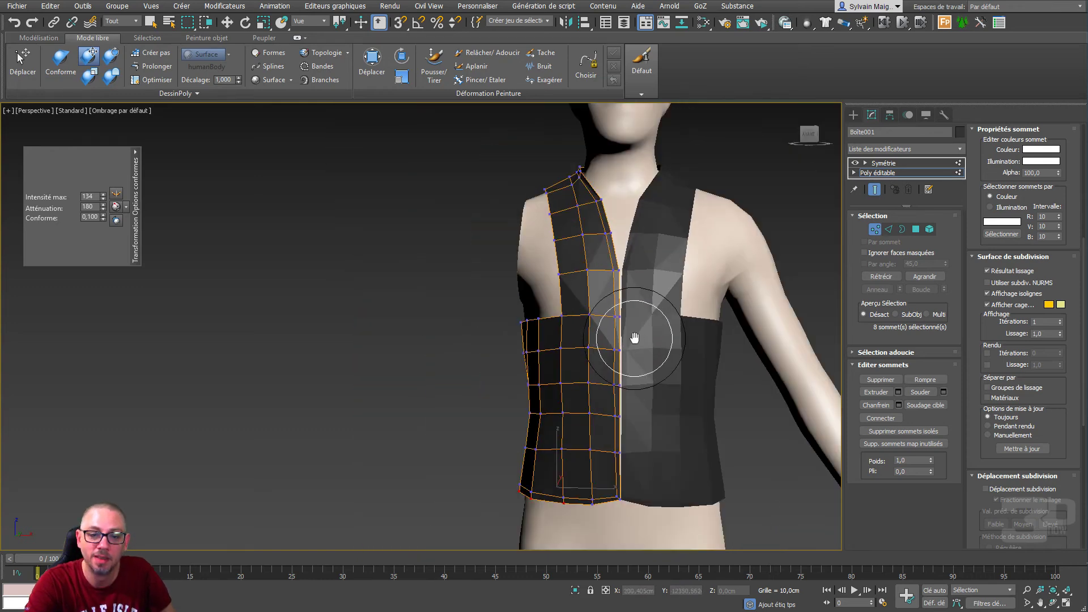
middle_click_drag(633, 339, 814, 379, "alt")
scroll(583, 211, "up", 5)
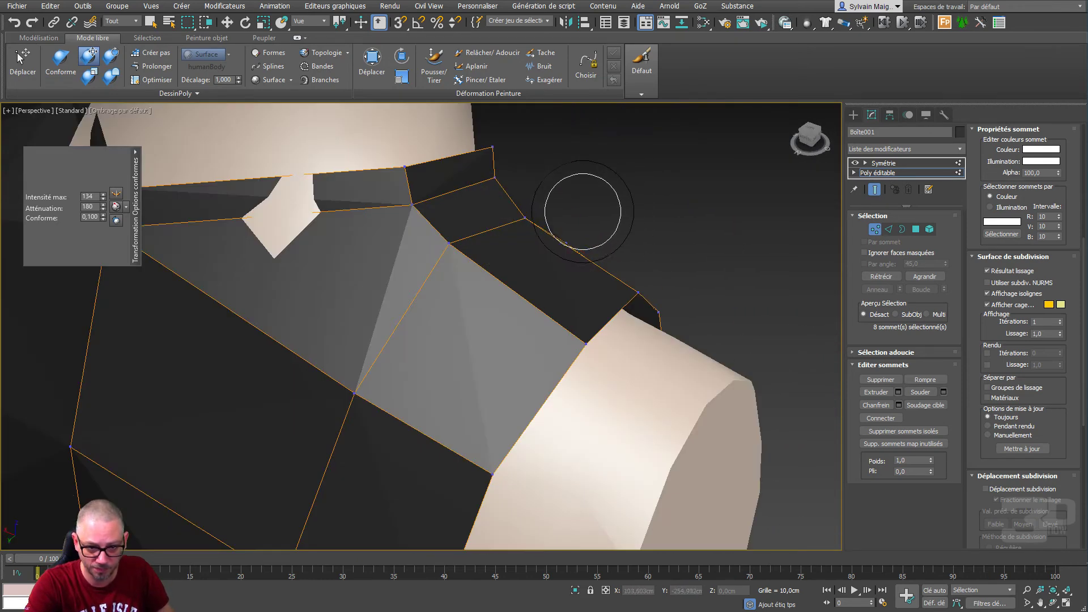
middle_click_drag(583, 212, 601, 282, "alt")
left_click_drag(526, 276, 510, 282)
mouse_move(503, 334)
left_mouse_down()
mouse_move(464, 349)
mouse_move(483, 346)
left_mouse_up()
left_click_drag(478, 289, 492, 298)
mouse_move(213, 296)
left_mouse_down()
mouse_move(211, 284)
mouse_move(229, 304)
left_mouse_up()
scroll(315, 317, "down", 4)
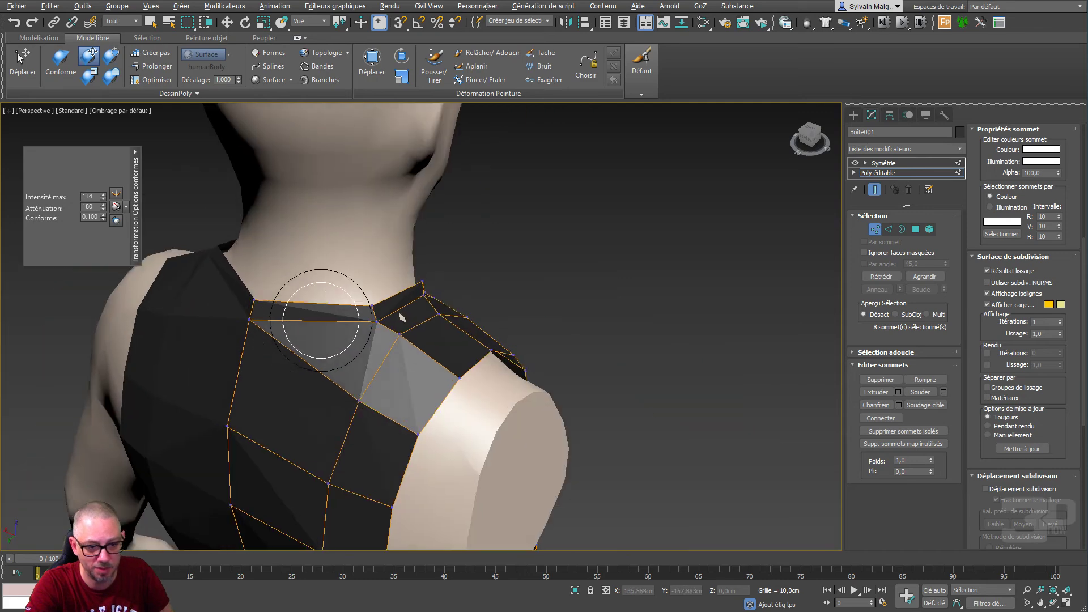
Step: Raise the collar band vertices at the back corner of the neck slightly to even out the neckline
mouse_move(321, 318)
middle_mouse_down("alt")
mouse_move(357, 313)
mouse_move(318, 325)
middle_mouse_up("alt")
scroll(383, 371, "up", 5)
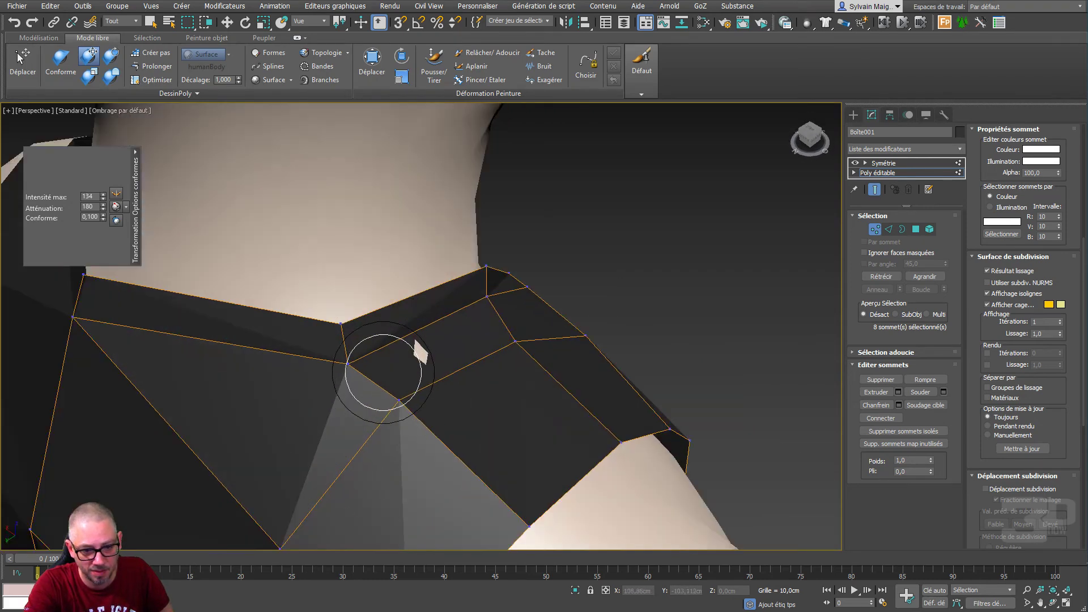
left_click_drag(335, 376, 336, 367)
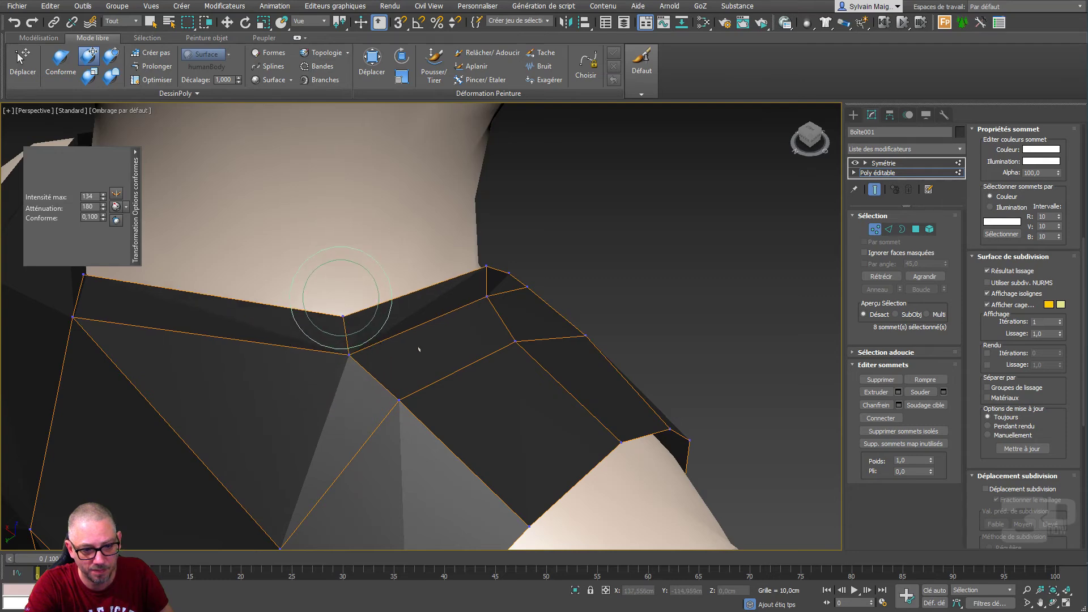
scroll(209, 311, "up", 3)
mouse_move(184, 301)
left_mouse_down()
mouse_move(141, 306)
mouse_move(150, 313)
left_mouse_up()
Step: Nudge the collar band vertices at the side of the neck and check the collar from the back and front
middle_click_drag(726, 405, 666, 369, "alt")
scroll(634, 346, "down", 2)
mouse_move(604, 317)
middle_mouse_down()
mouse_move(572, 419)
mouse_move(545, 451)
middle_mouse_up()
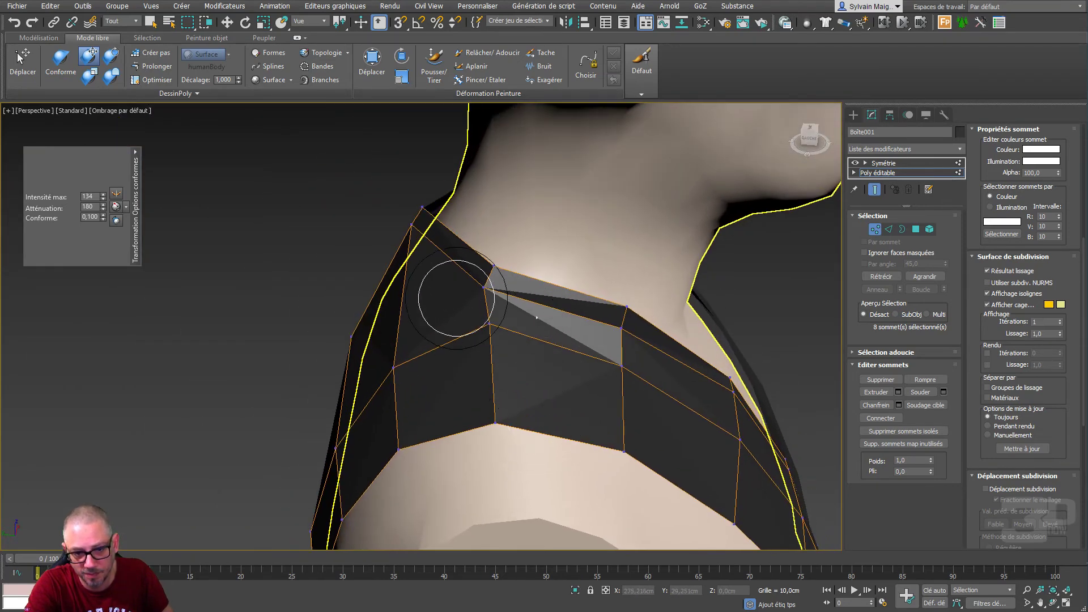
left_click_drag(463, 294, 474, 294)
mouse_move(508, 335)
middle_mouse_down("alt")
mouse_move(510, 384)
mouse_move(563, 403)
mouse_move(505, 315)
mouse_move(528, 340)
mouse_move(583, 308)
mouse_move(644, 328)
middle_mouse_up("alt")
scroll(550, 394, "down", 3)
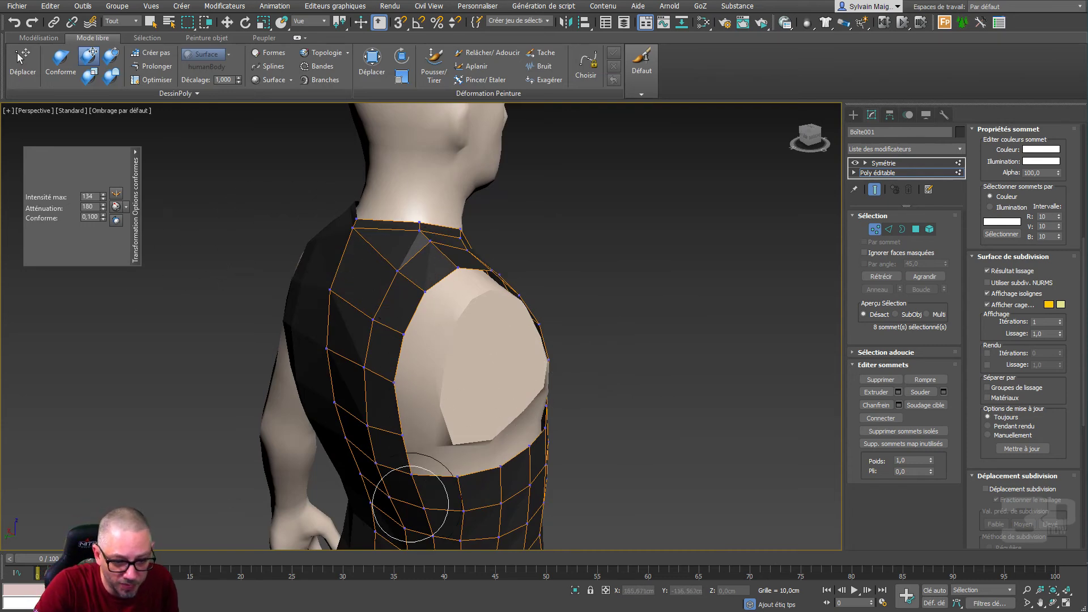
mouse_move(493, 365)
middle_mouse_down("alt")
mouse_move(408, 305)
mouse_move(436, 329)
middle_mouse_up("alt")
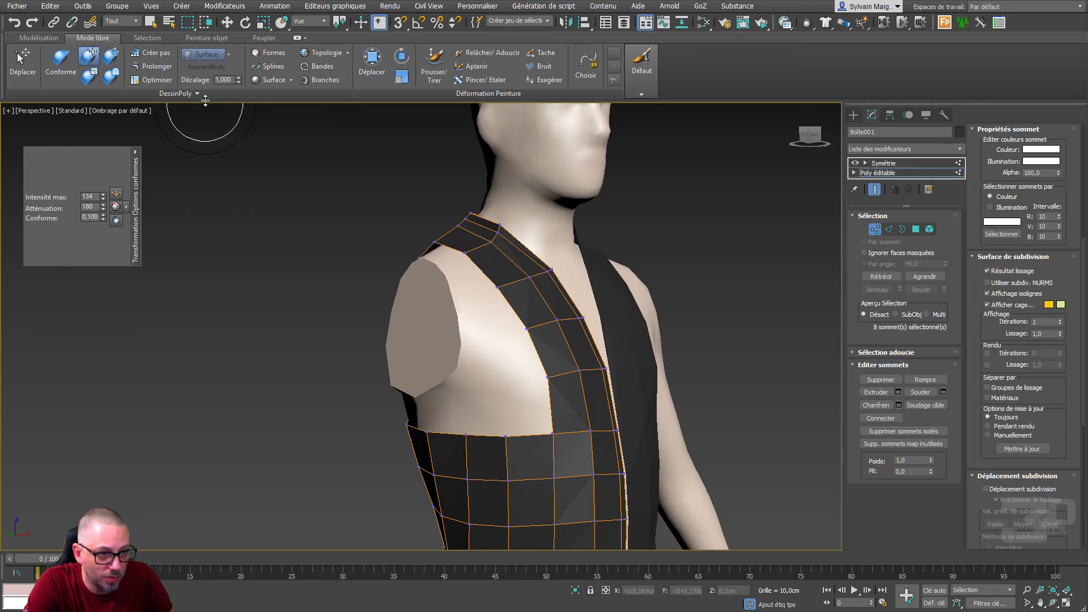
Step: Extend a row of polygons inward along the front of the armhole and over the shoulder with Freeform Extend
left_click(150, 66)
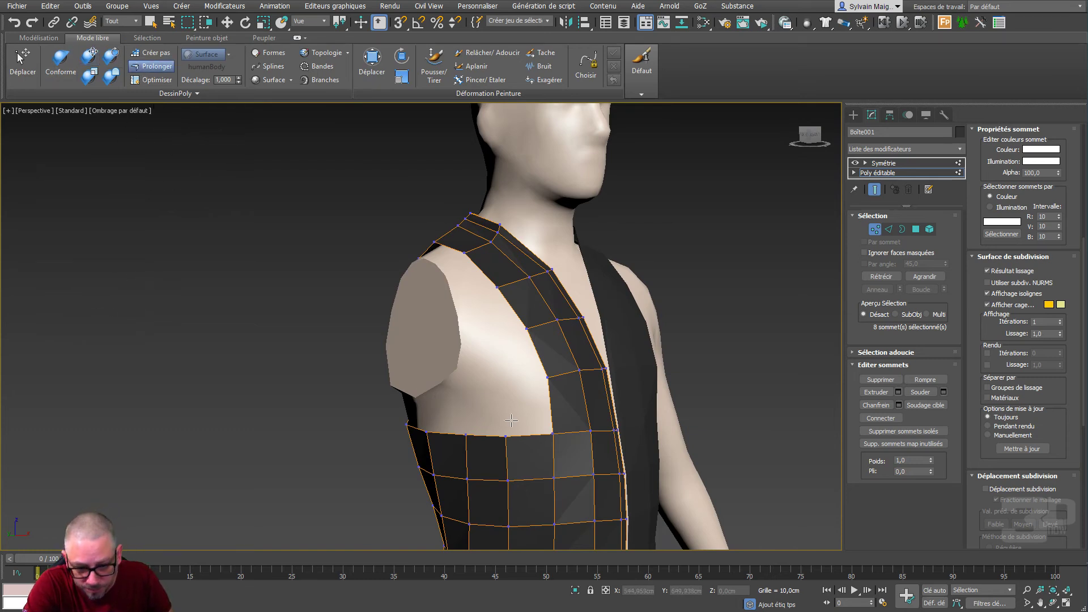
left_click_drag(550, 433, 514, 386, "shift")
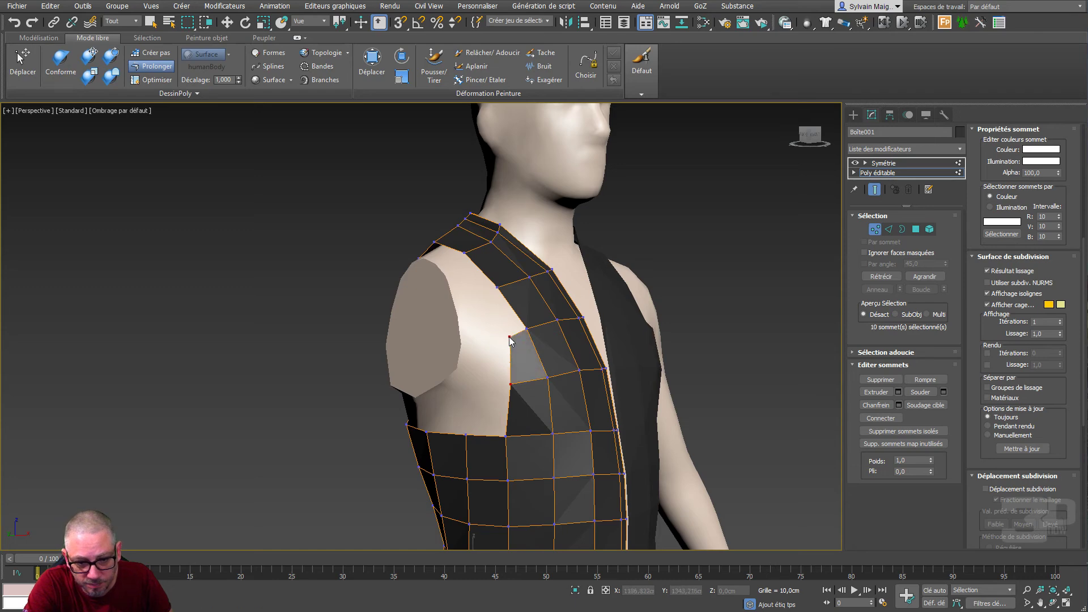
left_click_drag(505, 336, 480, 299)
middle_click_drag(476, 293, 543, 388, "alt")
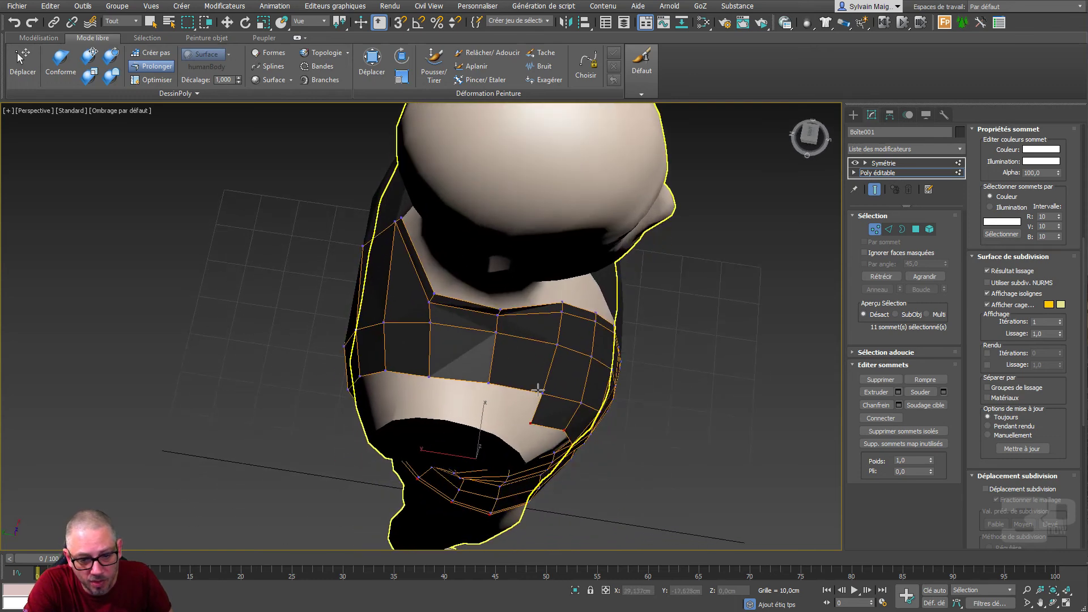
left_click_drag(538, 391, 427, 405, "shift")
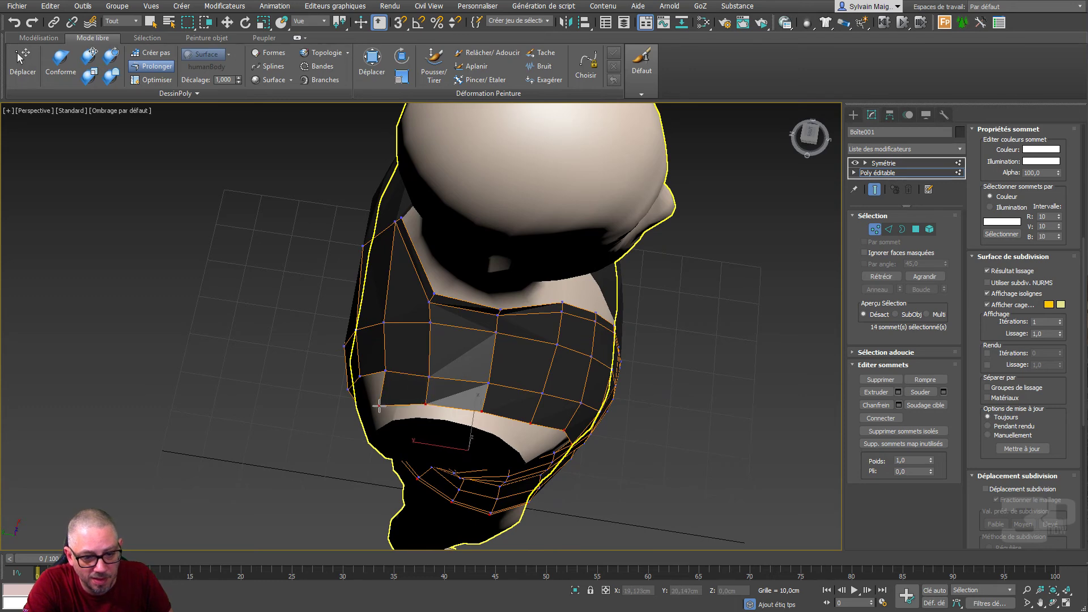
middle_click_drag(386, 405, 498, 266, "alt")
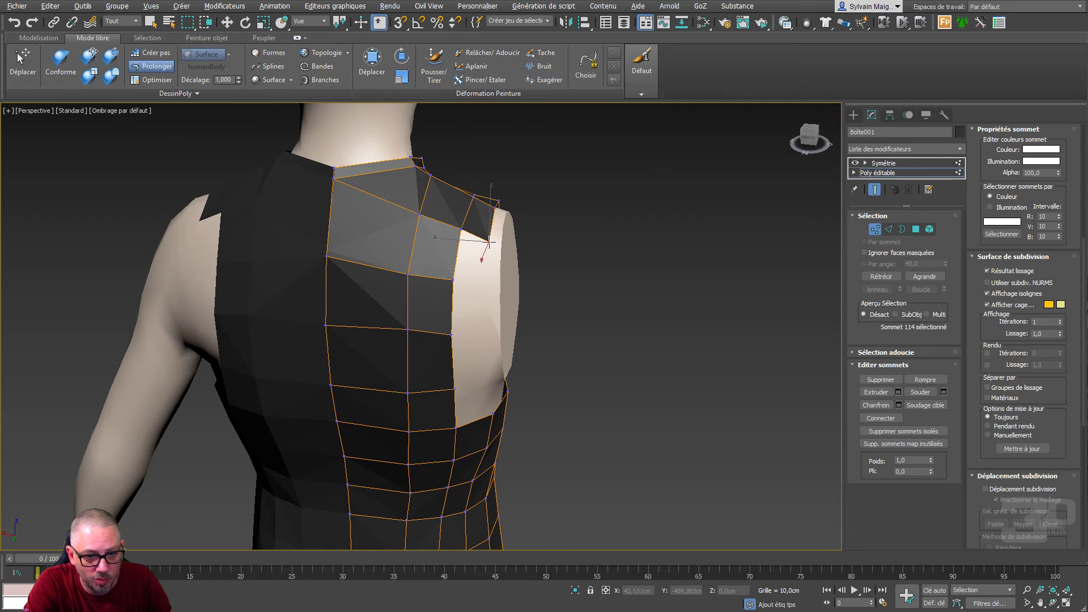
Step: Continue the polygon row down the back of the armhole and under the arm until it joins the front row
left_click_drag(471, 233, 476, 384, "shift")
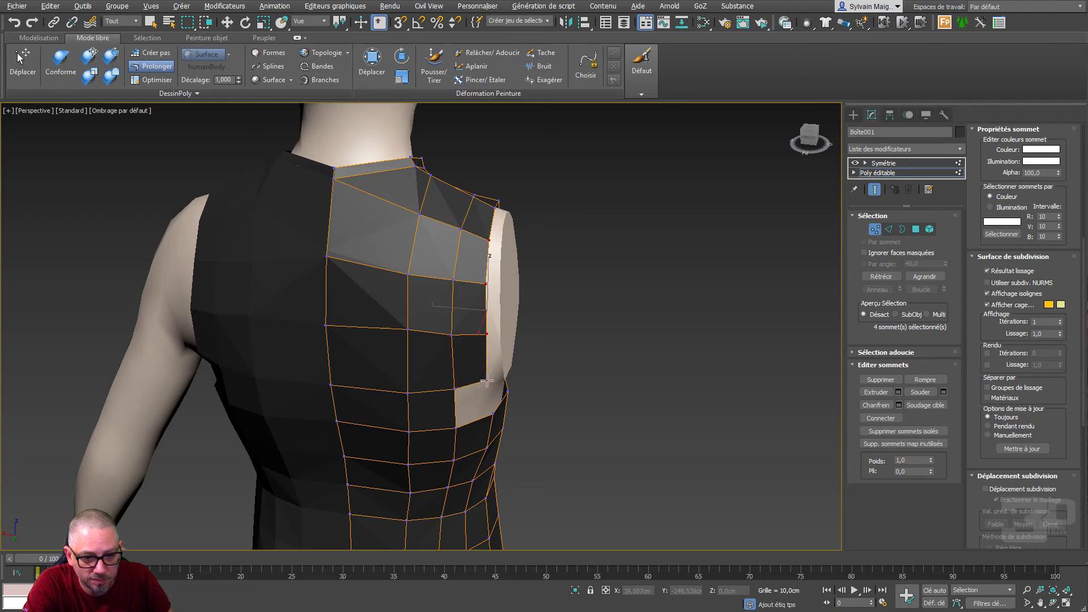
middle_click_drag(486, 380, 445, 336, "alt")
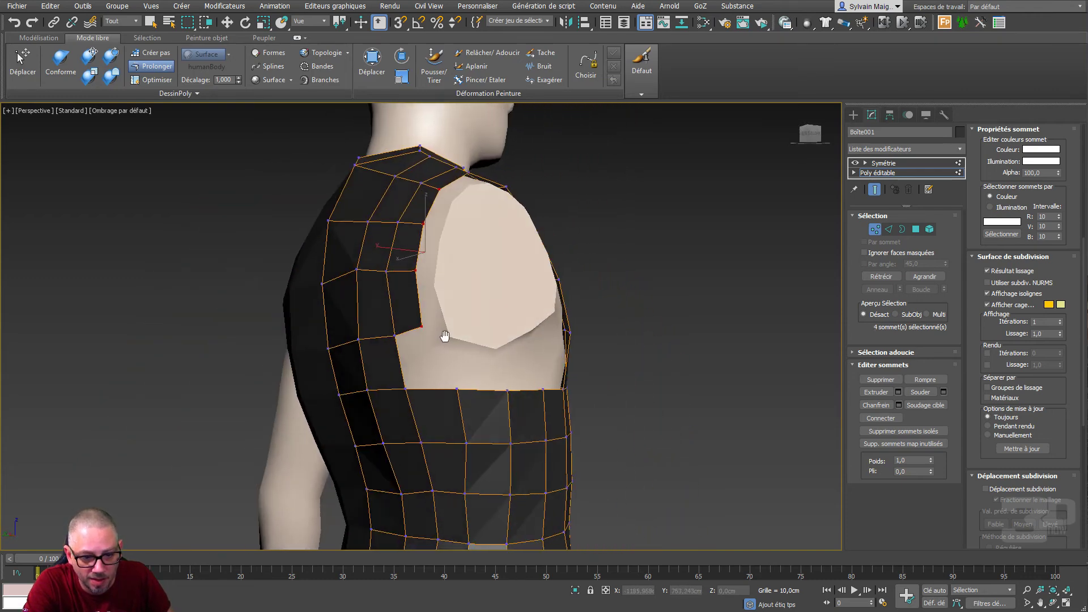
left_click_drag(408, 331, 513, 369, "shift")
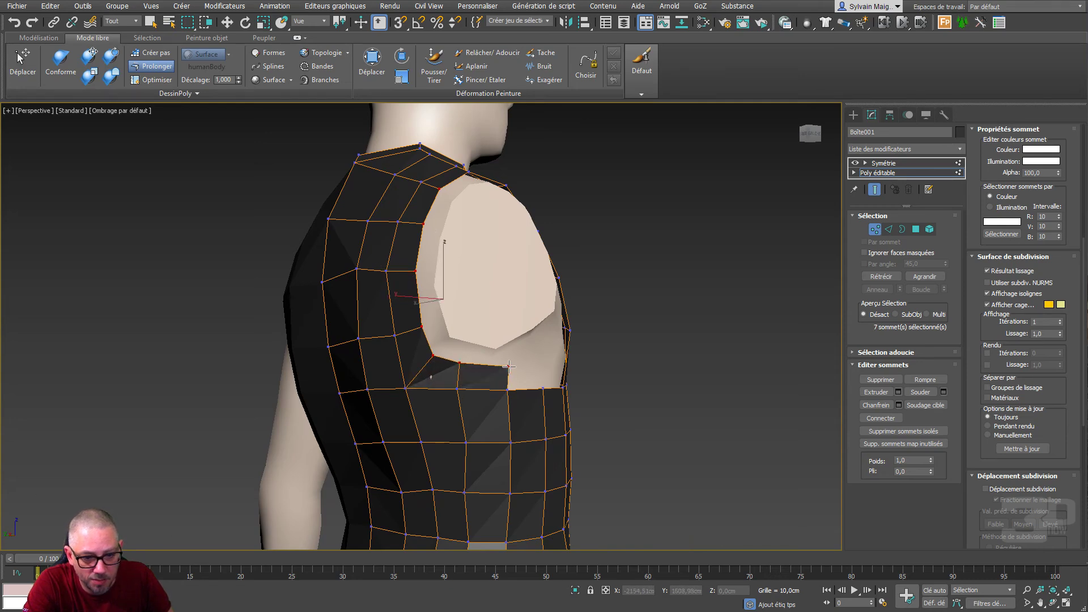
middle_click_drag(520, 369, 501, 402, "alt")
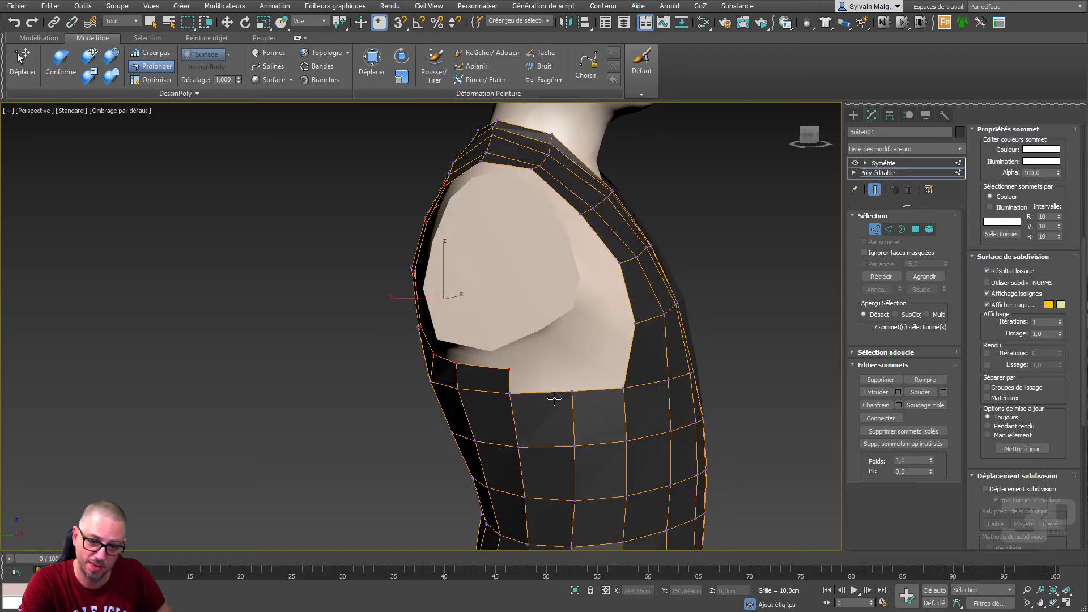
left_click_drag(509, 397, 600, 342, "shift")
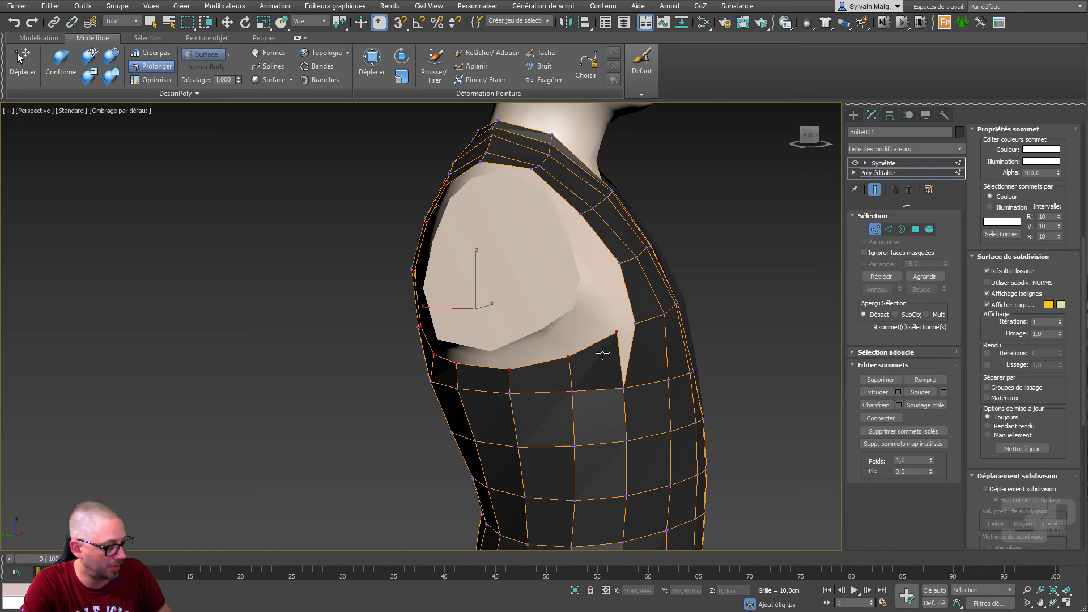
key("ctrl+z")
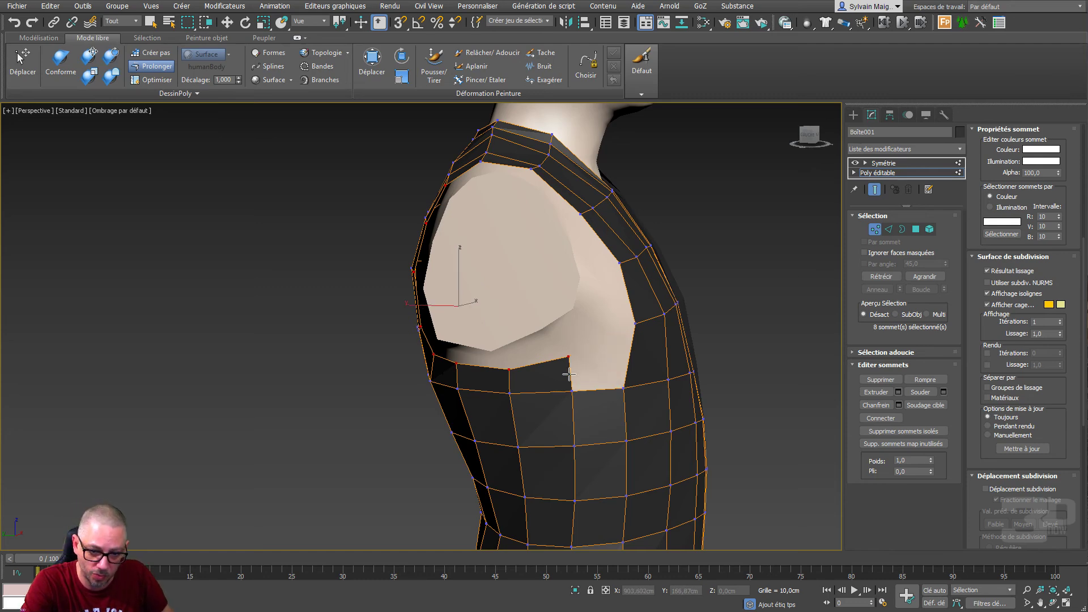
left_click_drag(568, 374, 635, 350, "shift")
middle_click_drag(611, 377, 548, 386, "alt")
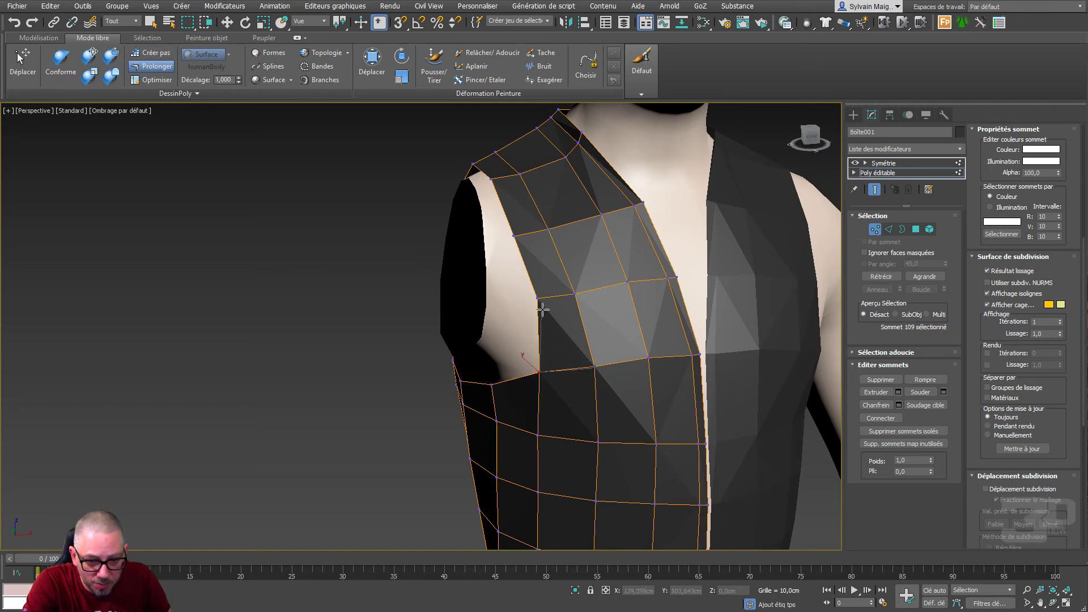
Step: Extend a narrow band along the armhole edge over the shoulder and down the front
middle_click_drag(527, 338, 419, 306, "alt")
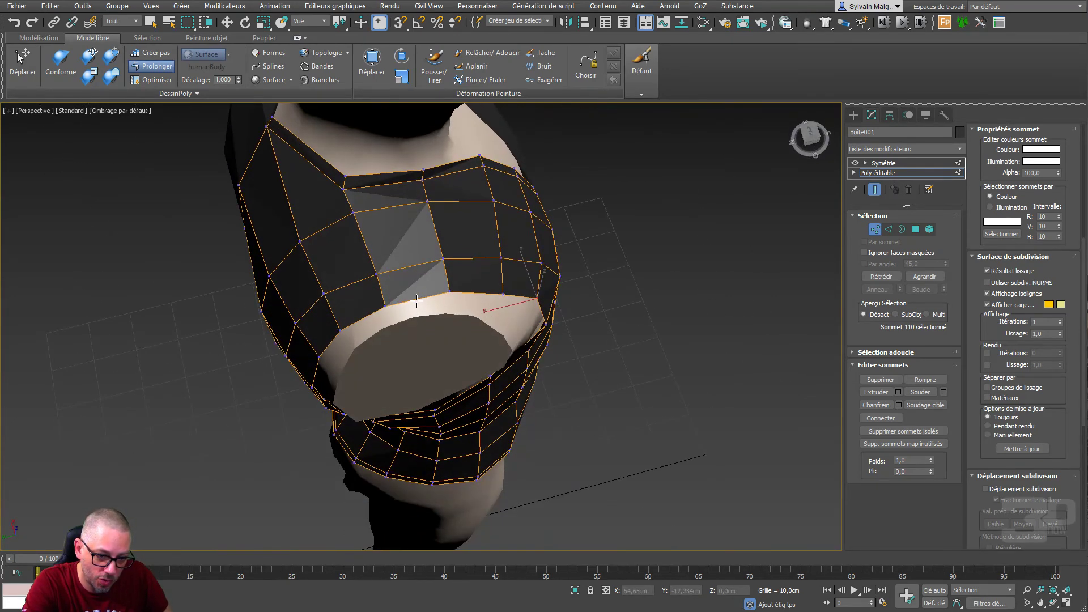
left_click_drag(417, 301, 422, 314, "shift")
middle_click_drag(486, 302, 429, 271, "alt")
left_click_drag(454, 271, 499, 345)
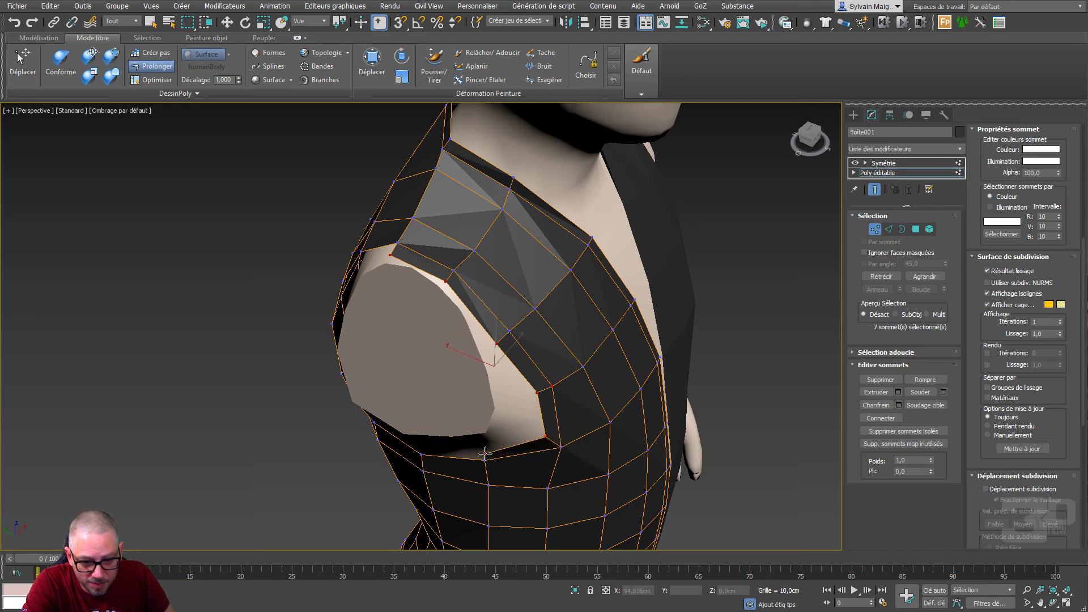
Step: Continue the narrow armhole band under the arm and up the back towards the shoulder
middle_click_drag(485, 450, 574, 321, "alt")
left_click_drag(550, 390, 430, 387, "shift")
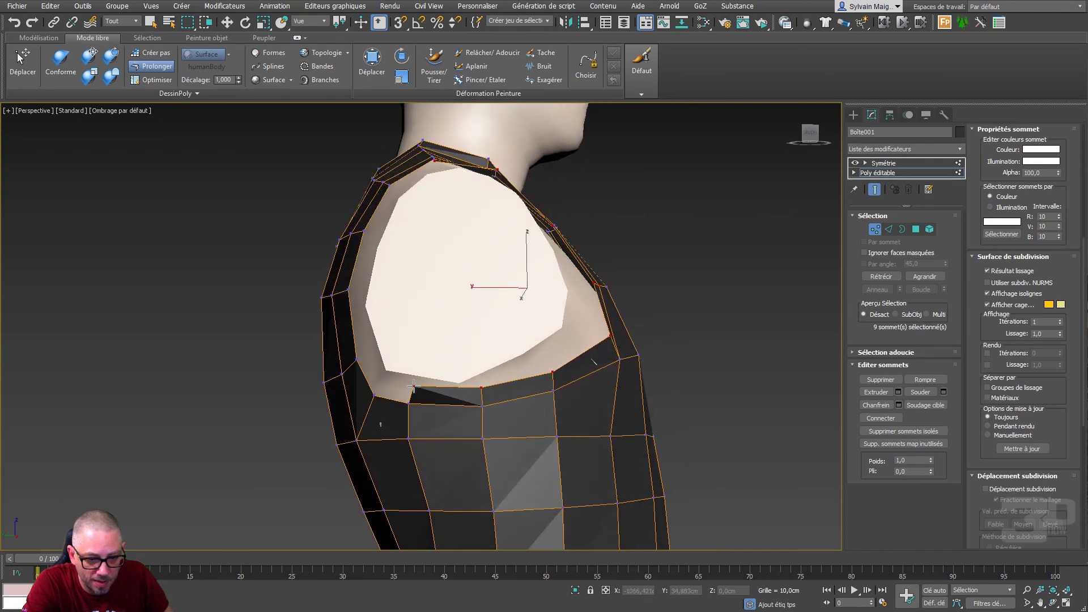
middle_click_drag(413, 386, 423, 440, "alt")
left_click_drag(448, 421, 442, 179, "shift")
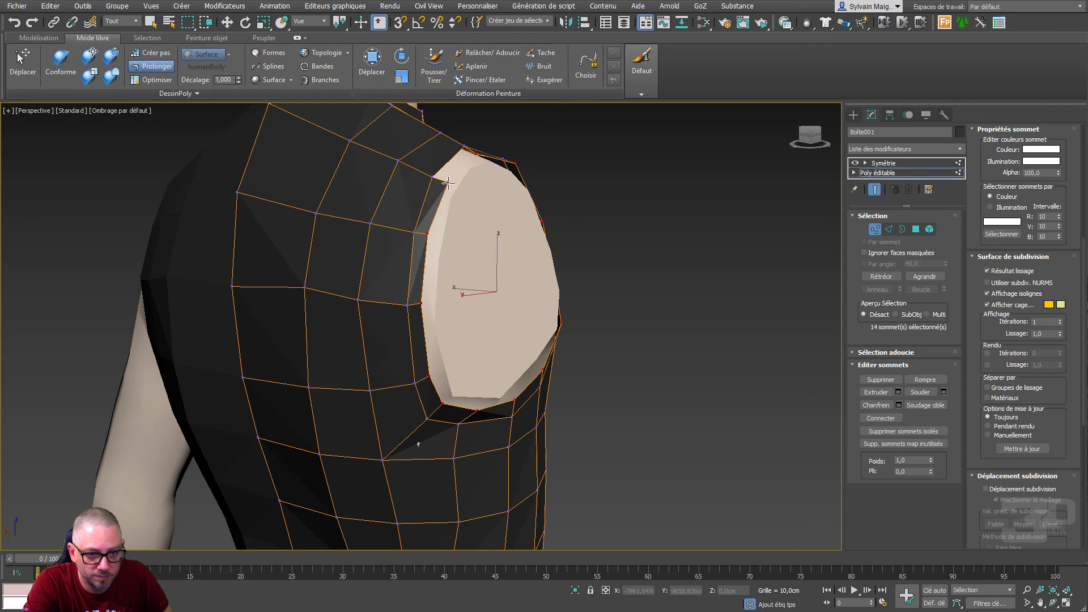
middle_click_drag(448, 183, 447, 238, "alt")
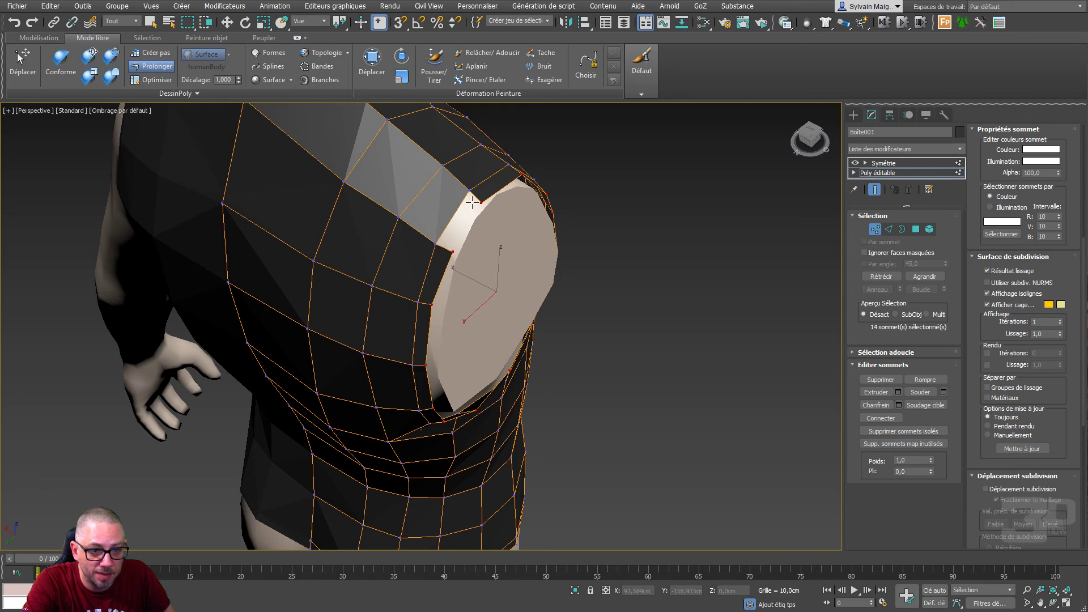
middle_click_drag(472, 244, 470, 312, "alt")
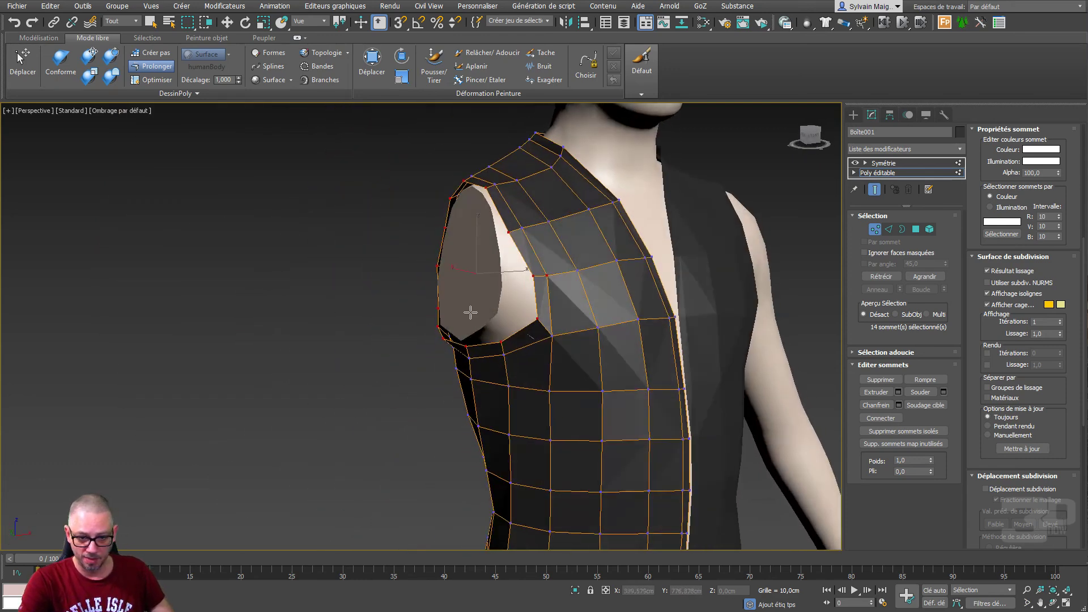
Step: Even out the armhole band's vertices on the front of the vest with the Move Conform brush
left_click(91, 58)
scroll(559, 352, "up", 5)
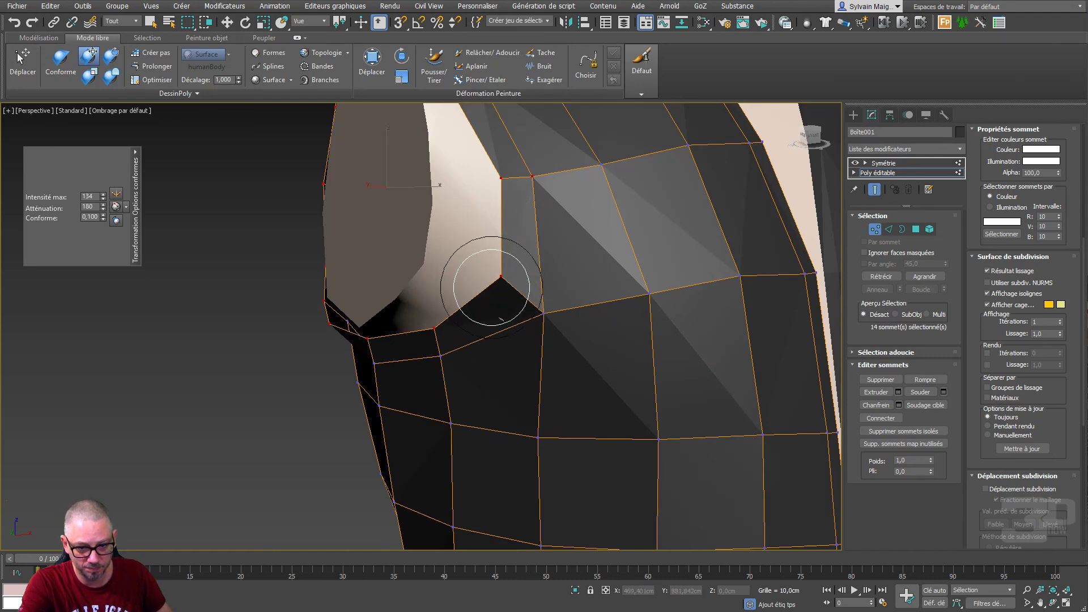
left_click_drag(540, 307, 522, 289)
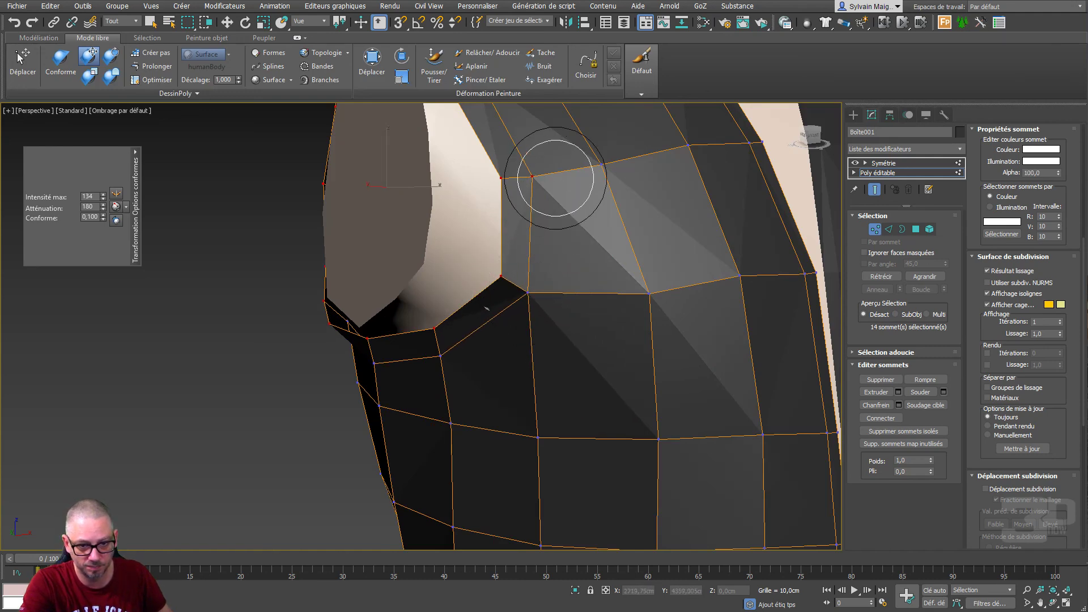
mouse_move(546, 180)
left_mouse_down()
mouse_move(559, 170)
mouse_move(542, 173)
left_mouse_up()
mouse_move(543, 177)
middle_mouse_down("alt")
mouse_move(546, 240)
mouse_move(535, 244)
middle_mouse_up("alt")
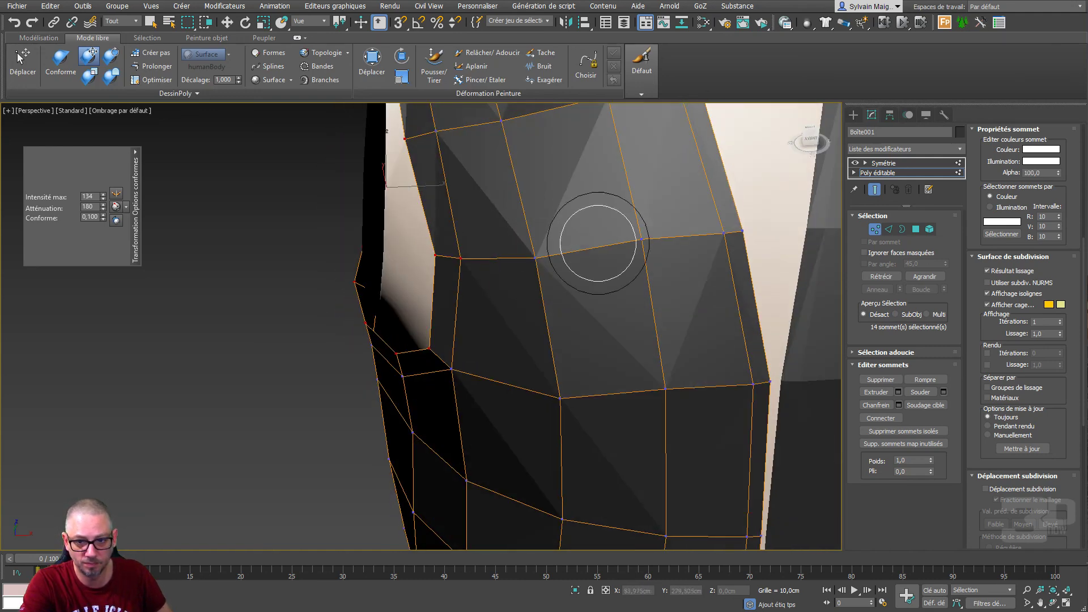
scroll(429, 272, "up", 3)
left_click_drag(484, 254, 470, 252)
scroll(473, 254, "down", 2)
middle_click_drag(474, 258, 509, 354)
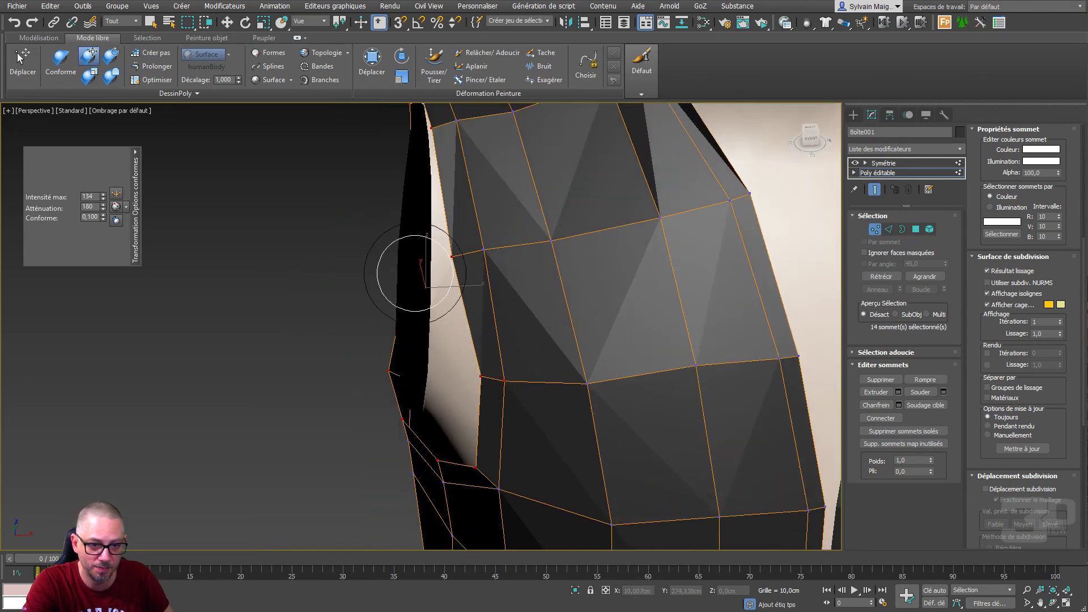
left_click_drag(416, 273, 435, 270)
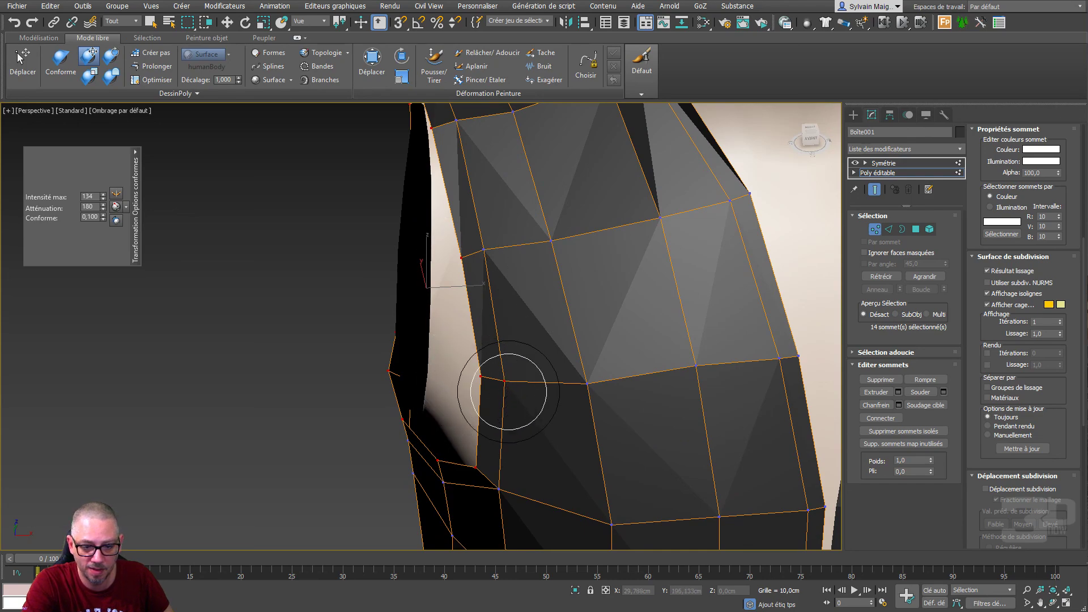
Step: Reposition the armhole band's edge vertices on the lower back and under the arm with the Move Conform brush
middle_click_drag(515, 383, 702, 299, "alt")
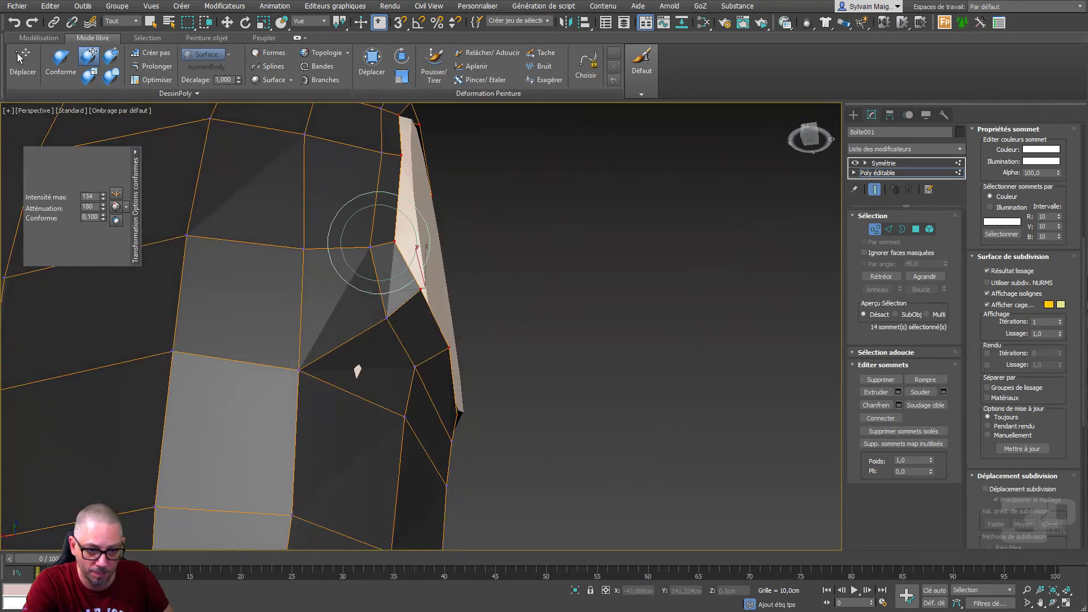
mouse_move(389, 179)
left_mouse_down()
mouse_move(378, 179)
mouse_move(380, 198)
left_mouse_up()
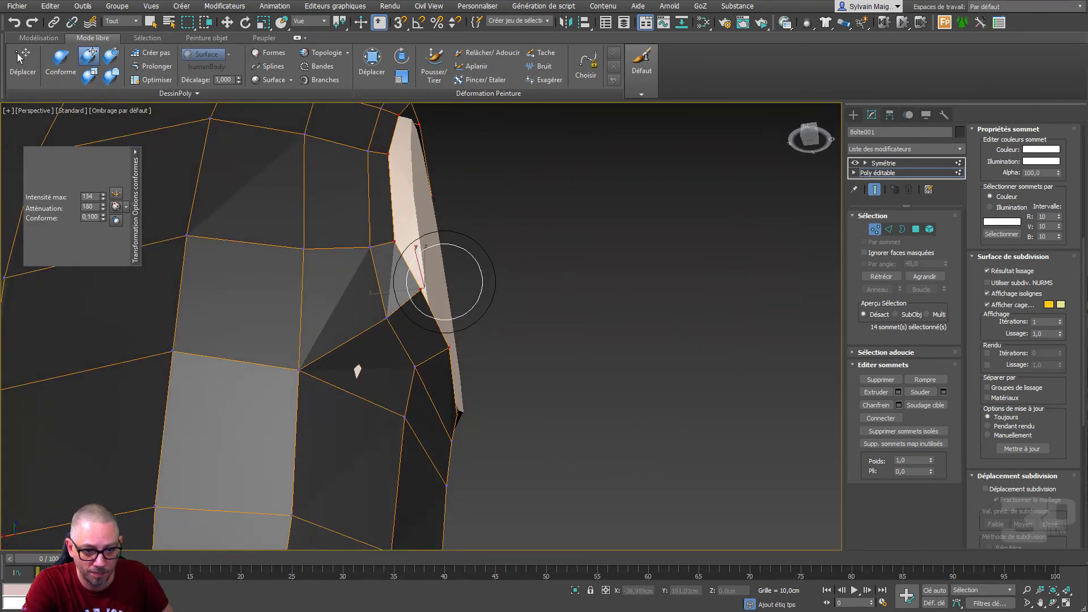
middle_click_drag(429, 294, 379, 345, "alt")
left_click_drag(379, 346, 364, 361)
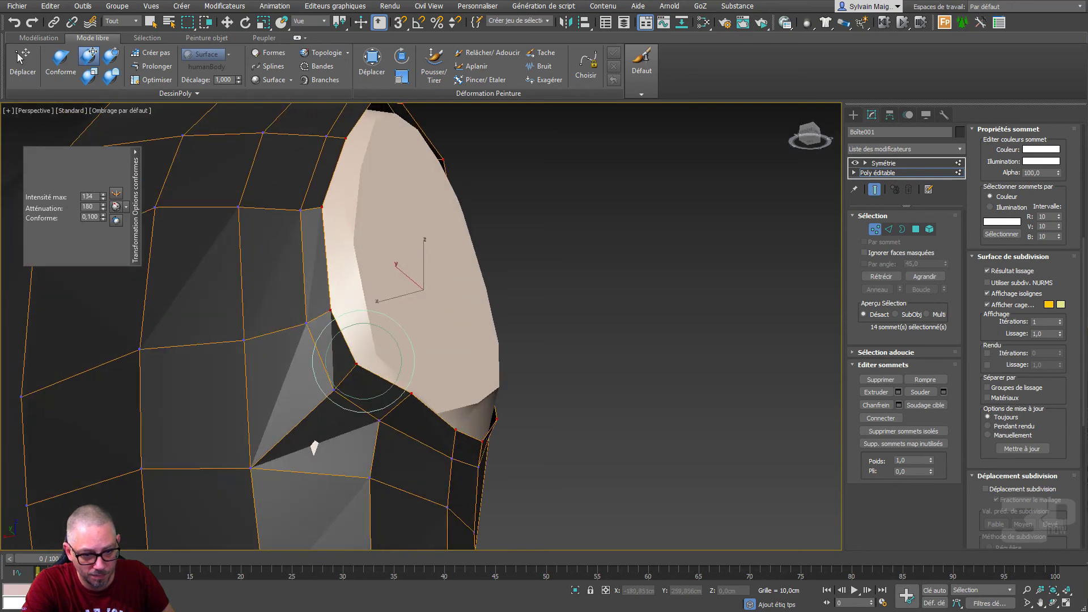
left_click_drag(408, 397, 392, 410)
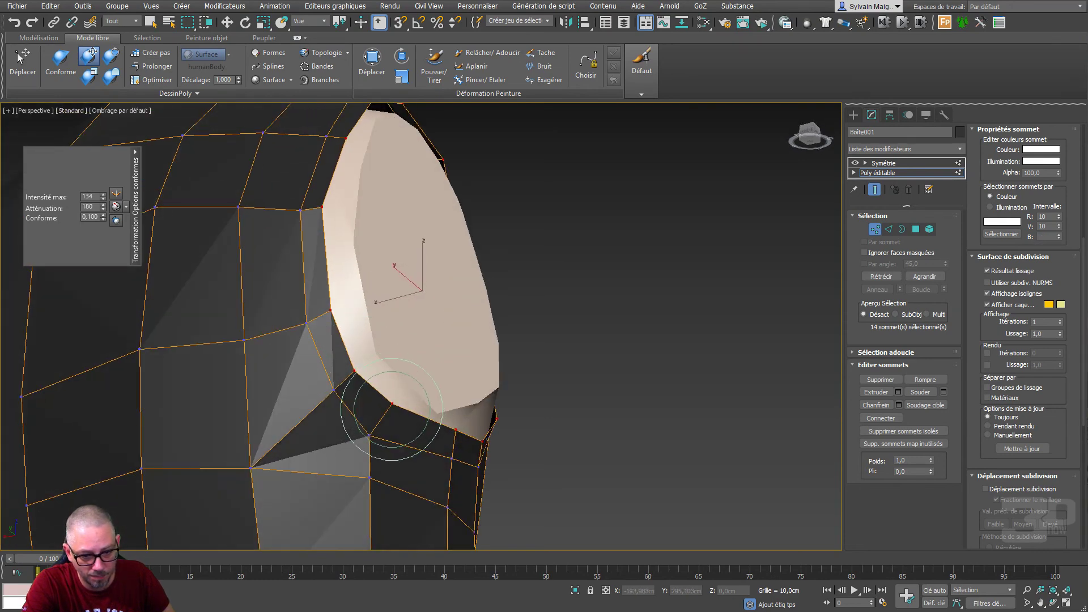
scroll(364, 437, "down", 2)
scroll(365, 437, "up", 3)
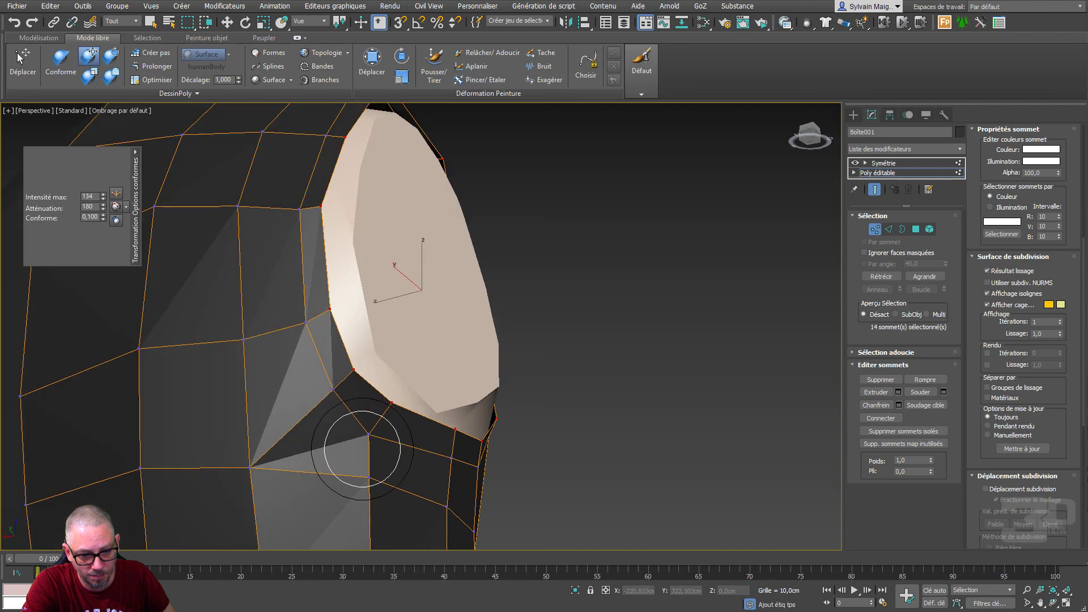
Step: Even out the width of the armhole band along the upper back towards the shoulder with the Move Conform brush
mouse_move(389, 422)
middle_mouse_down("alt")
mouse_move(425, 413)
mouse_move(359, 452)
mouse_move(488, 456)
mouse_move(467, 500)
mouse_move(498, 493)
middle_mouse_up("alt")
scroll(371, 453, "down", 2)
scroll(383, 319, "up", 2)
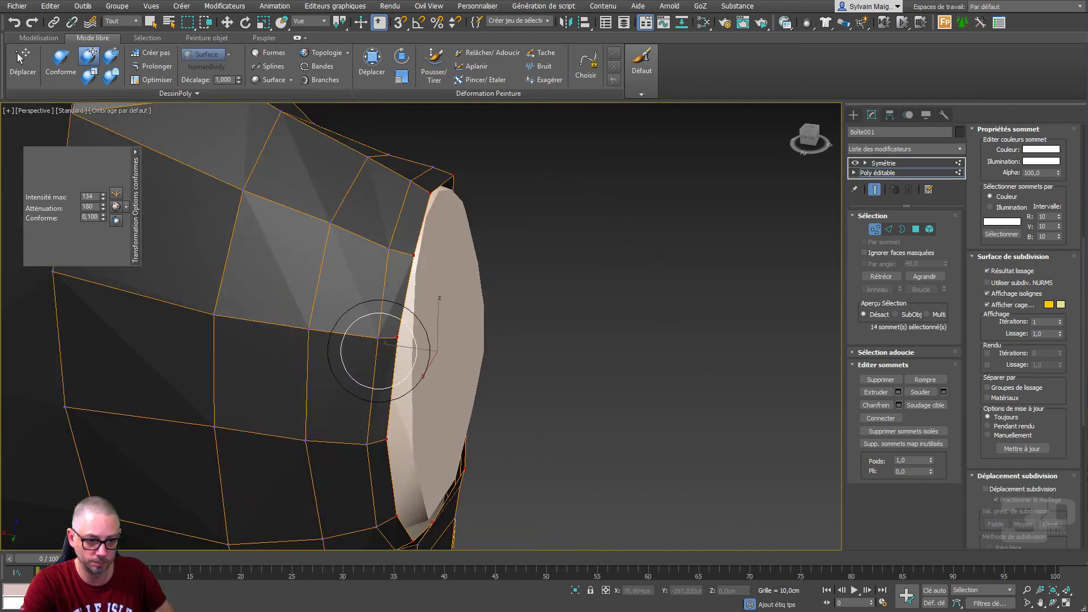
left_click_drag(379, 345, 372, 349)
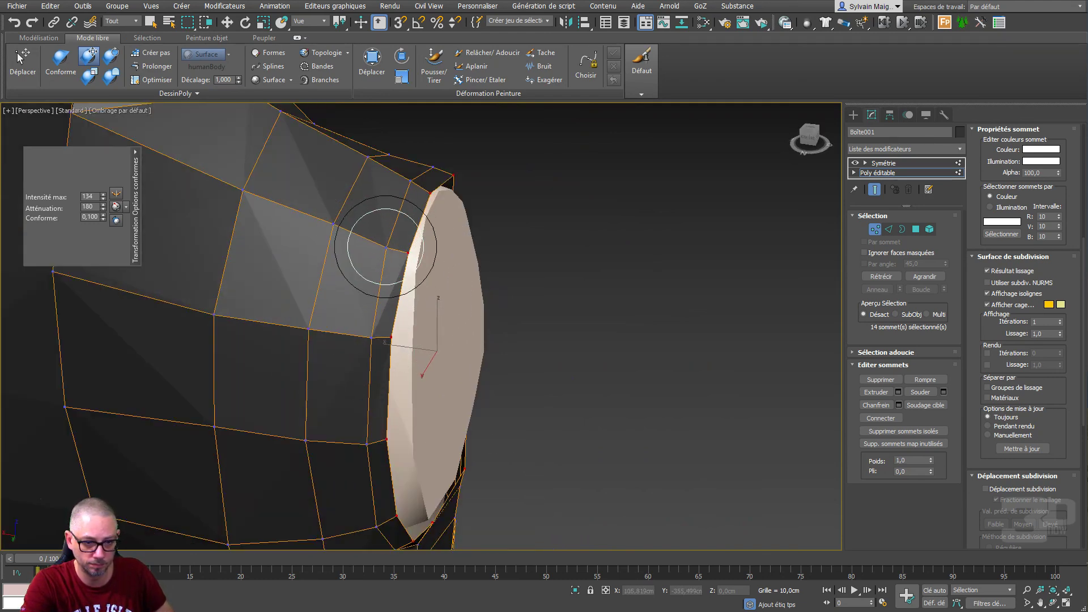
middle_click_drag(384, 243, 405, 353, "alt")
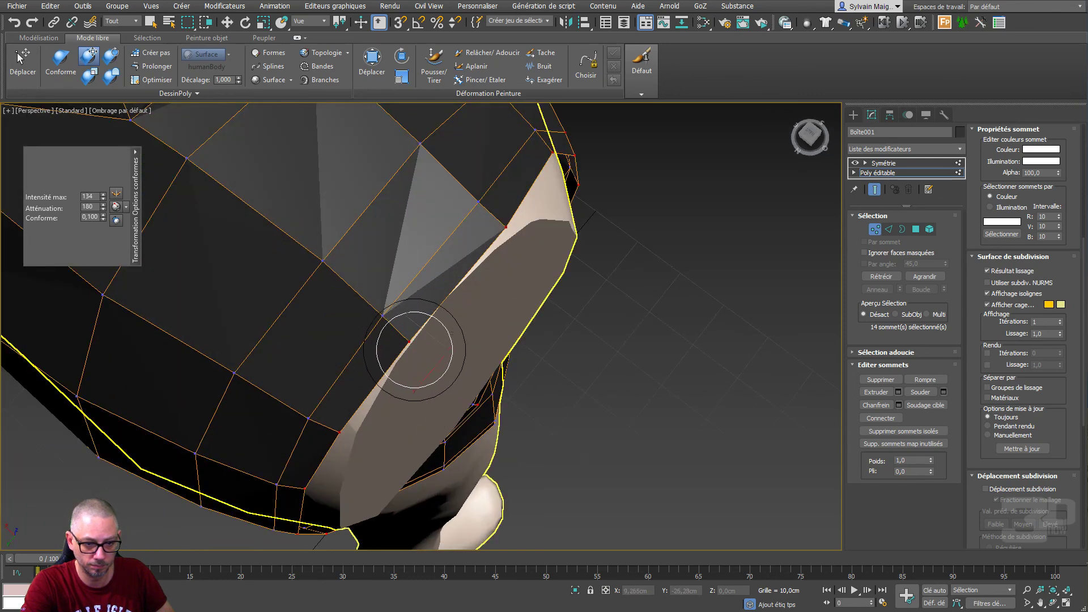
left_click_drag(421, 355, 415, 349)
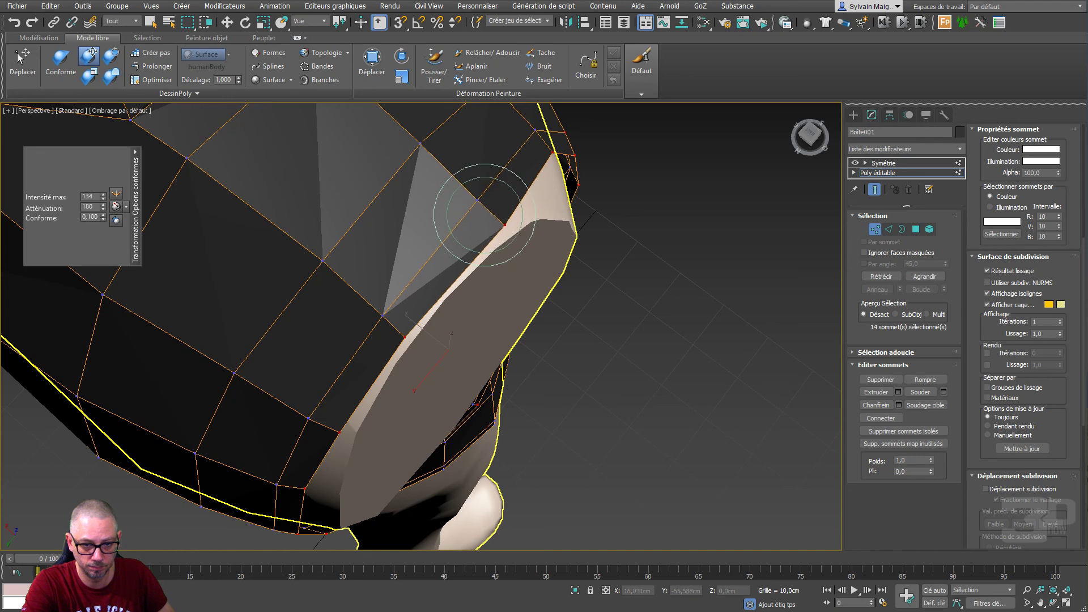
scroll(494, 226, "up", 4)
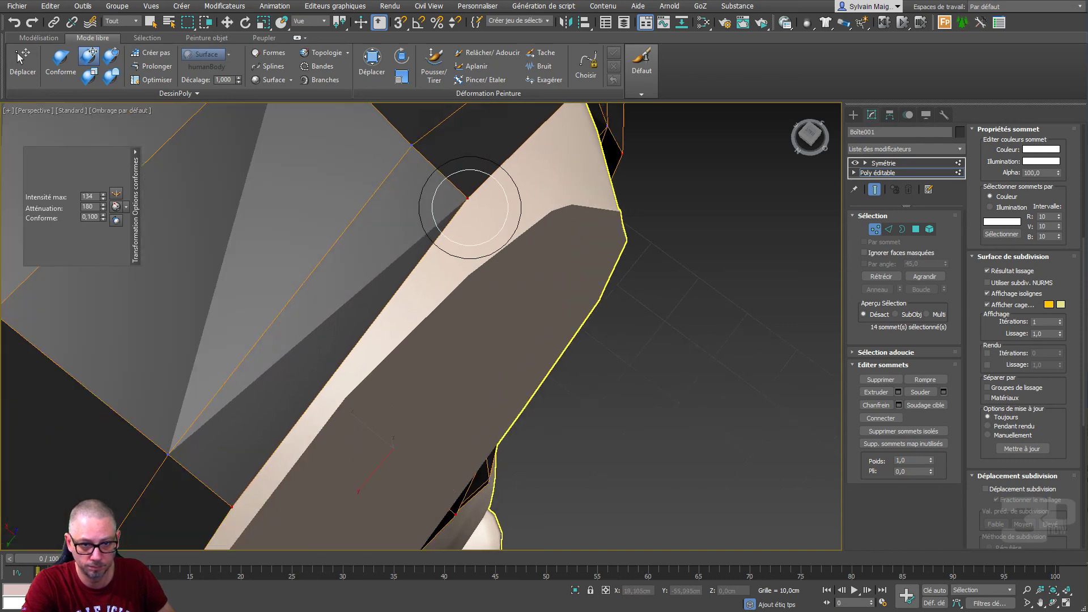
scroll(473, 209, "down", 4)
Step: Straighten the armhole band's edge at the front of the chest with the Move Conform brush, and switch to the standard Move tool
middle_click_drag(505, 233, 371, 205, "alt")
middle_click_drag(498, 274, 483, 225, "alt")
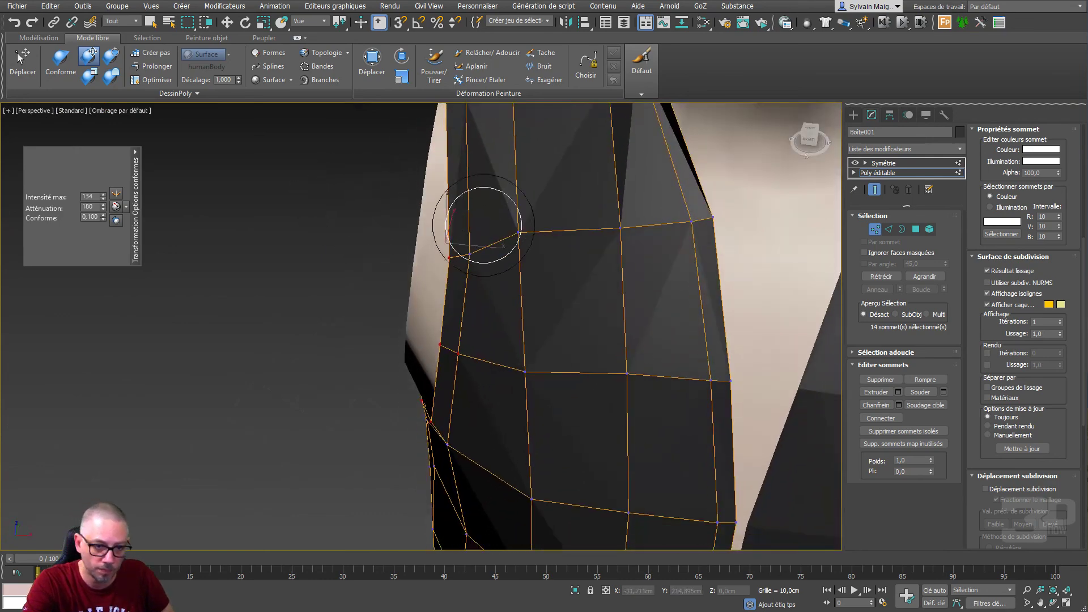
left_click_drag(459, 239, 455, 239)
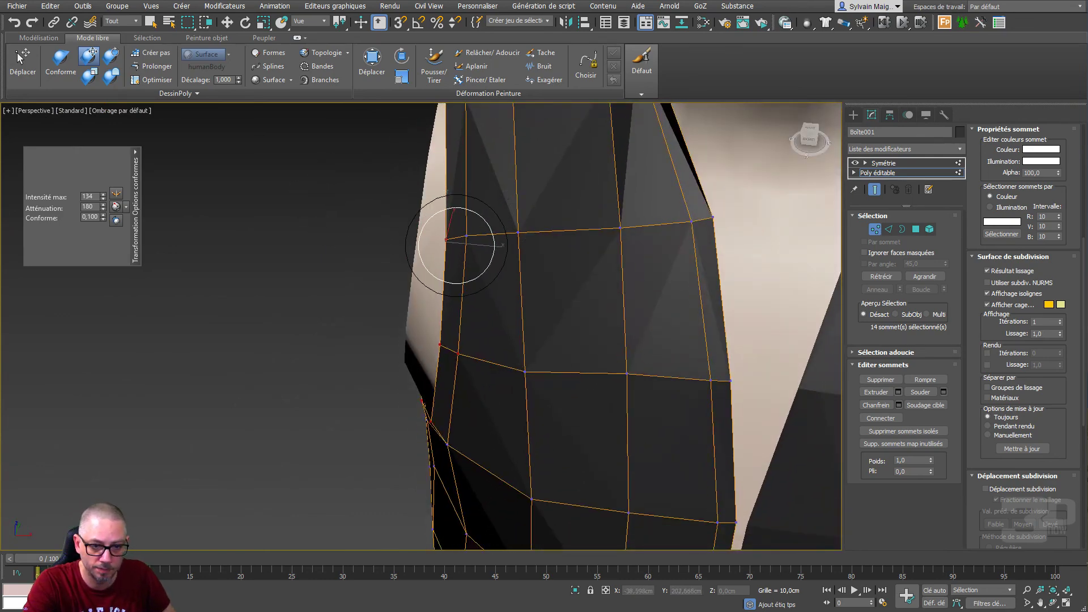
mouse_move(432, 338)
middle_mouse_down("alt")
mouse_move(594, 290)
mouse_move(570, 316)
mouse_move(584, 323)
mouse_move(573, 359)
mouse_move(518, 355)
middle_mouse_up("alt")
scroll(497, 317, "down", 5)
scroll(559, 315, "up", 3)
scroll(533, 385, "down", 5)
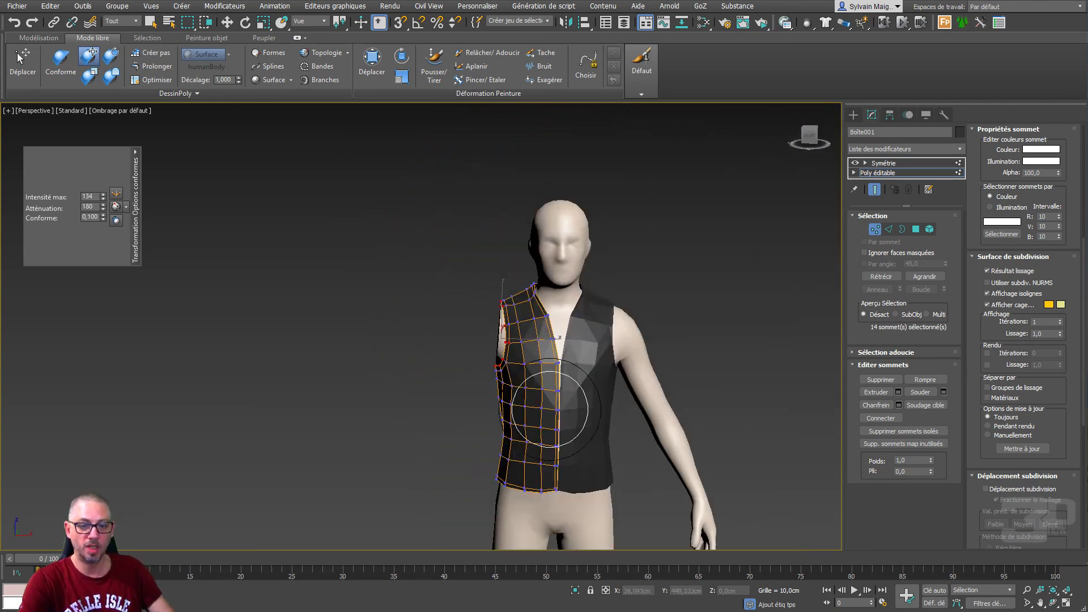
mouse_move(550, 408)
middle_mouse_down("alt")
mouse_move(510, 364)
mouse_move(651, 340)
mouse_move(682, 347)
mouse_move(570, 348)
mouse_move(544, 380)
mouse_move(522, 365)
middle_mouse_up("alt")
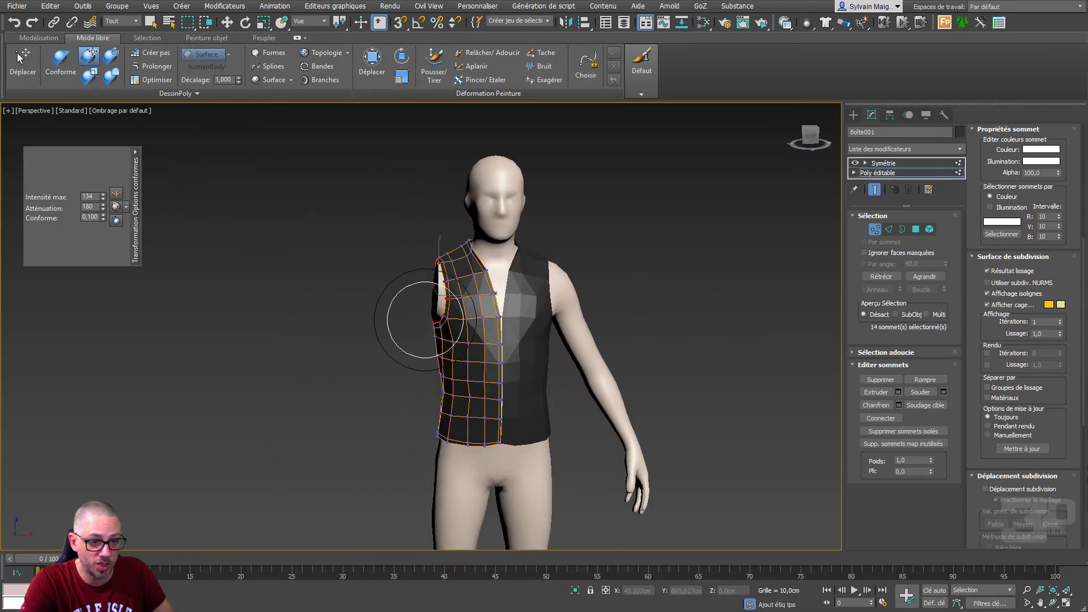
key("w")
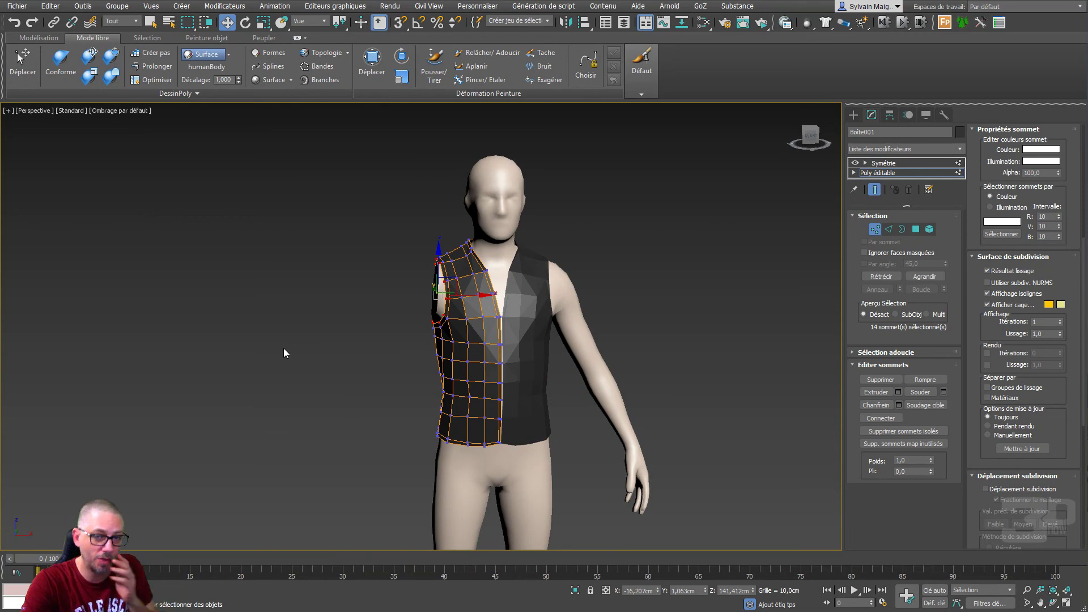